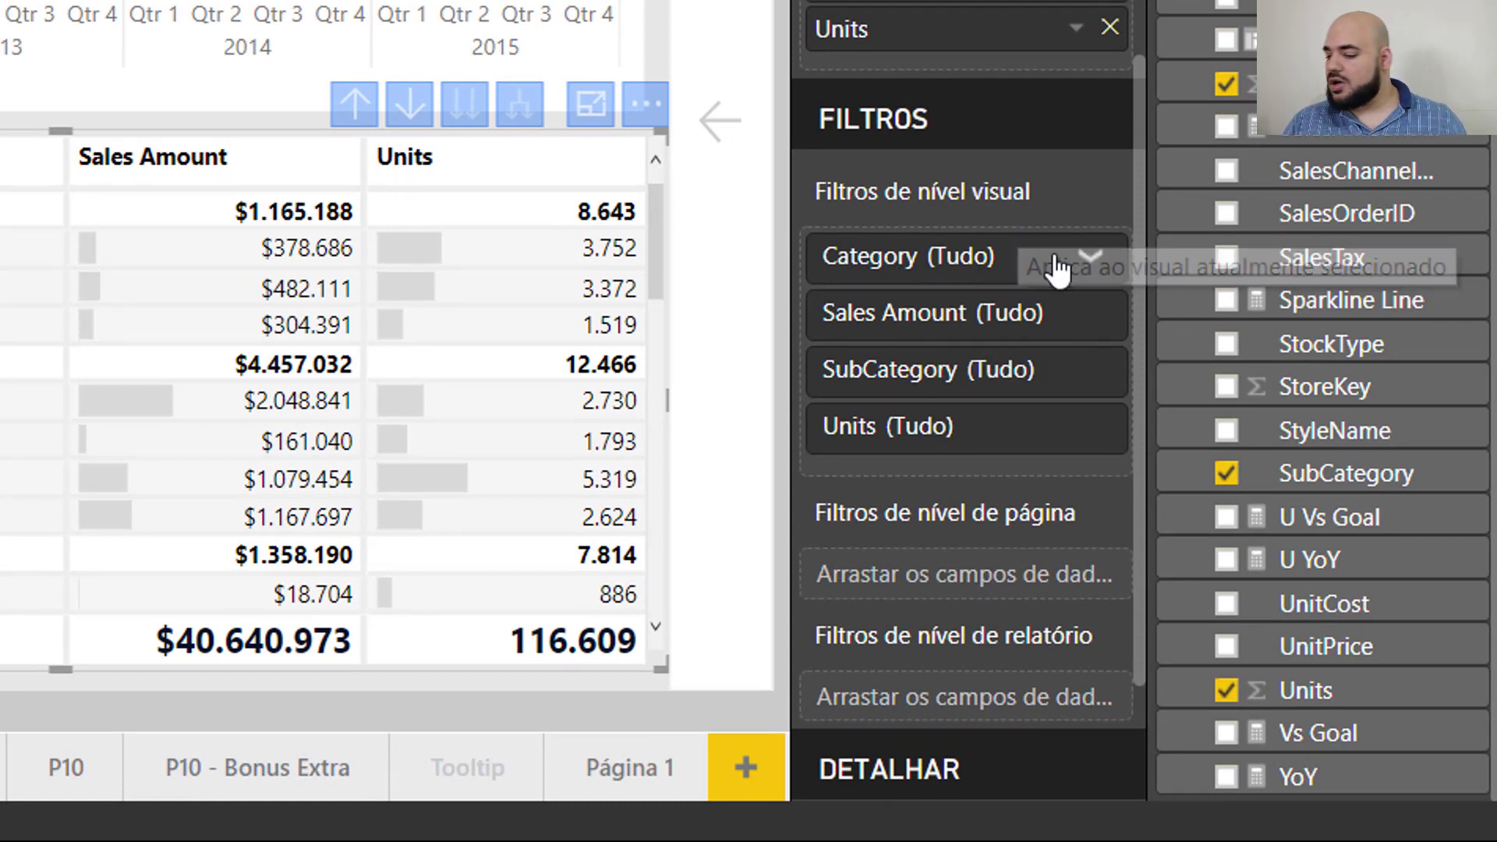
Try filtering the matrix by Audio and the Cameras category in the visual-level Category filter, clearing both selections
click(1090, 258)
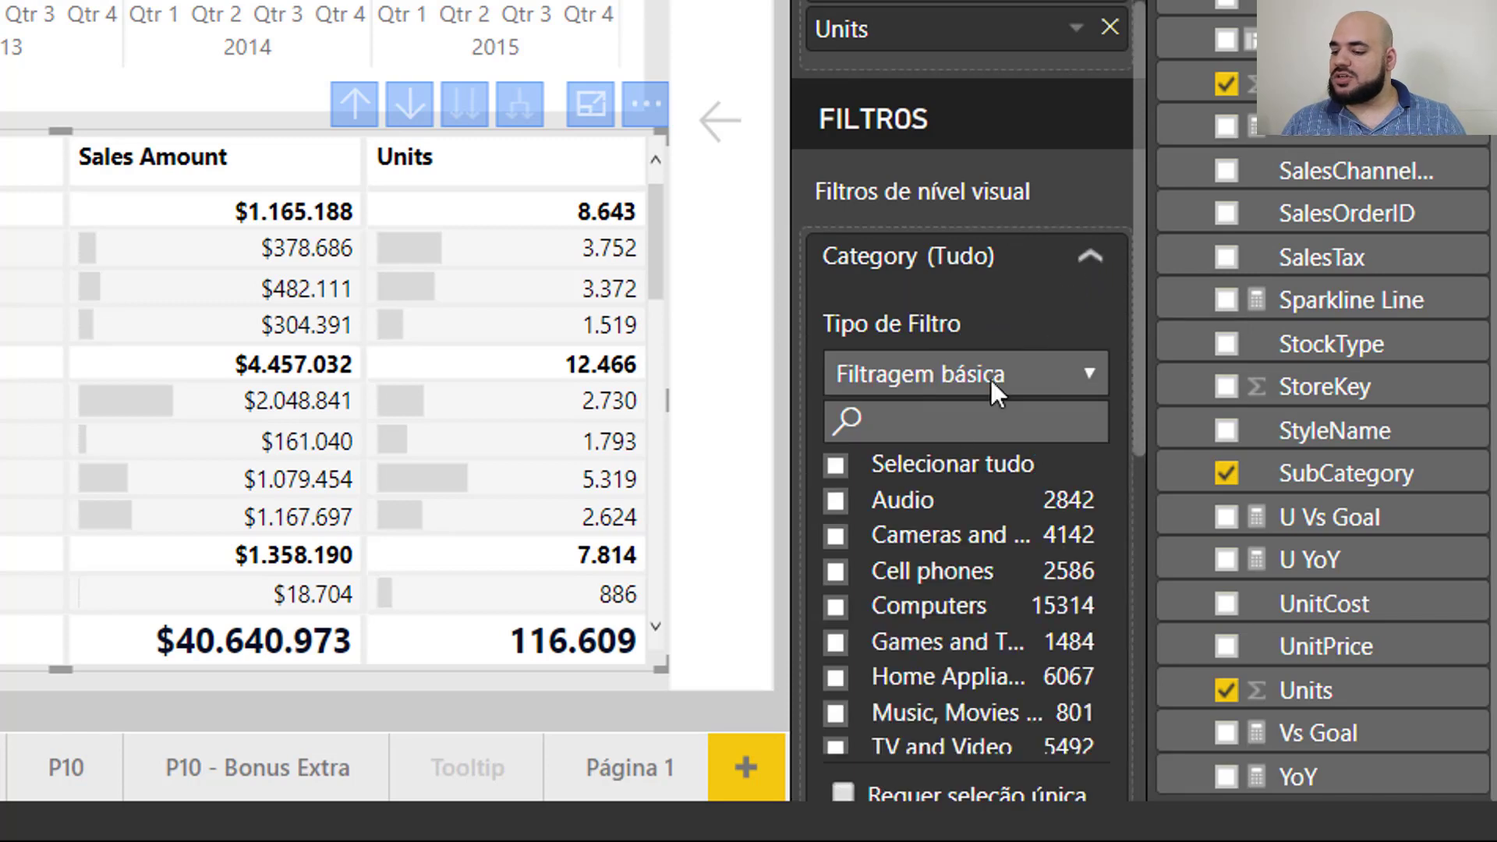
scroll(967, 435, down, 3)
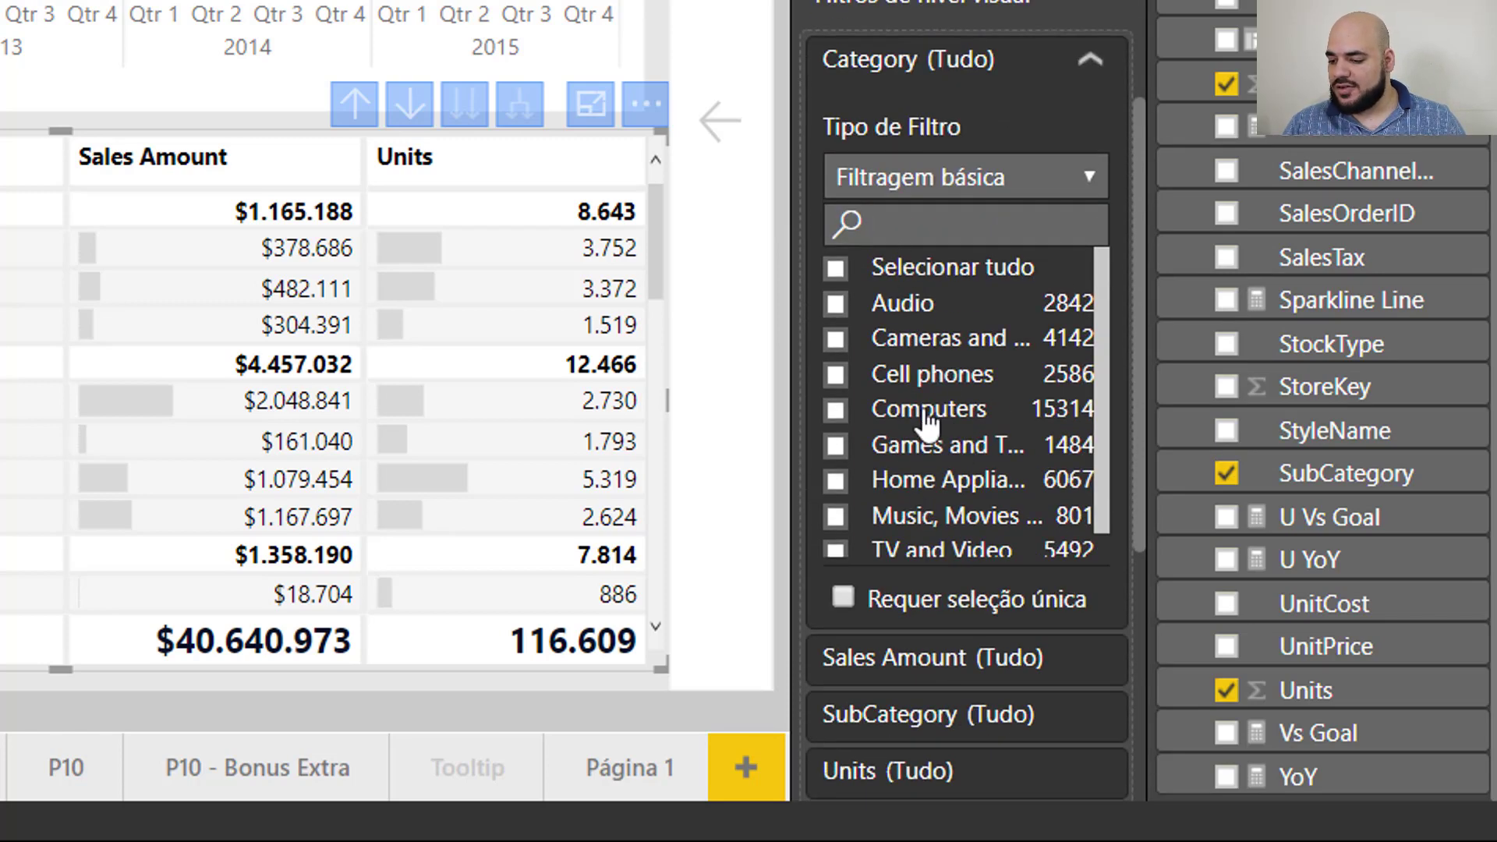
click(914, 307)
click(918, 340)
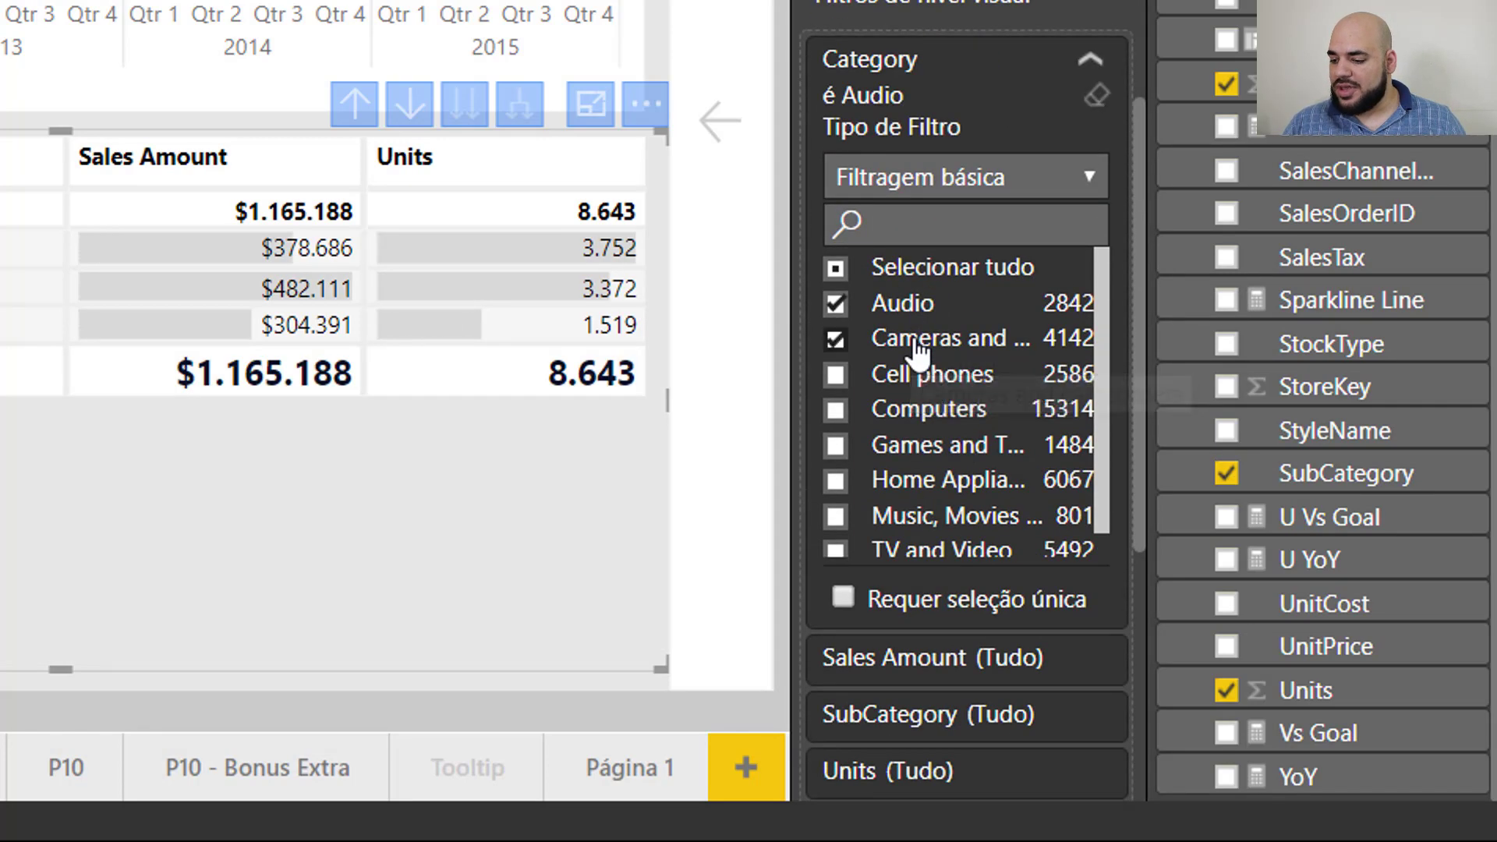
click(918, 340)
click(905, 305)
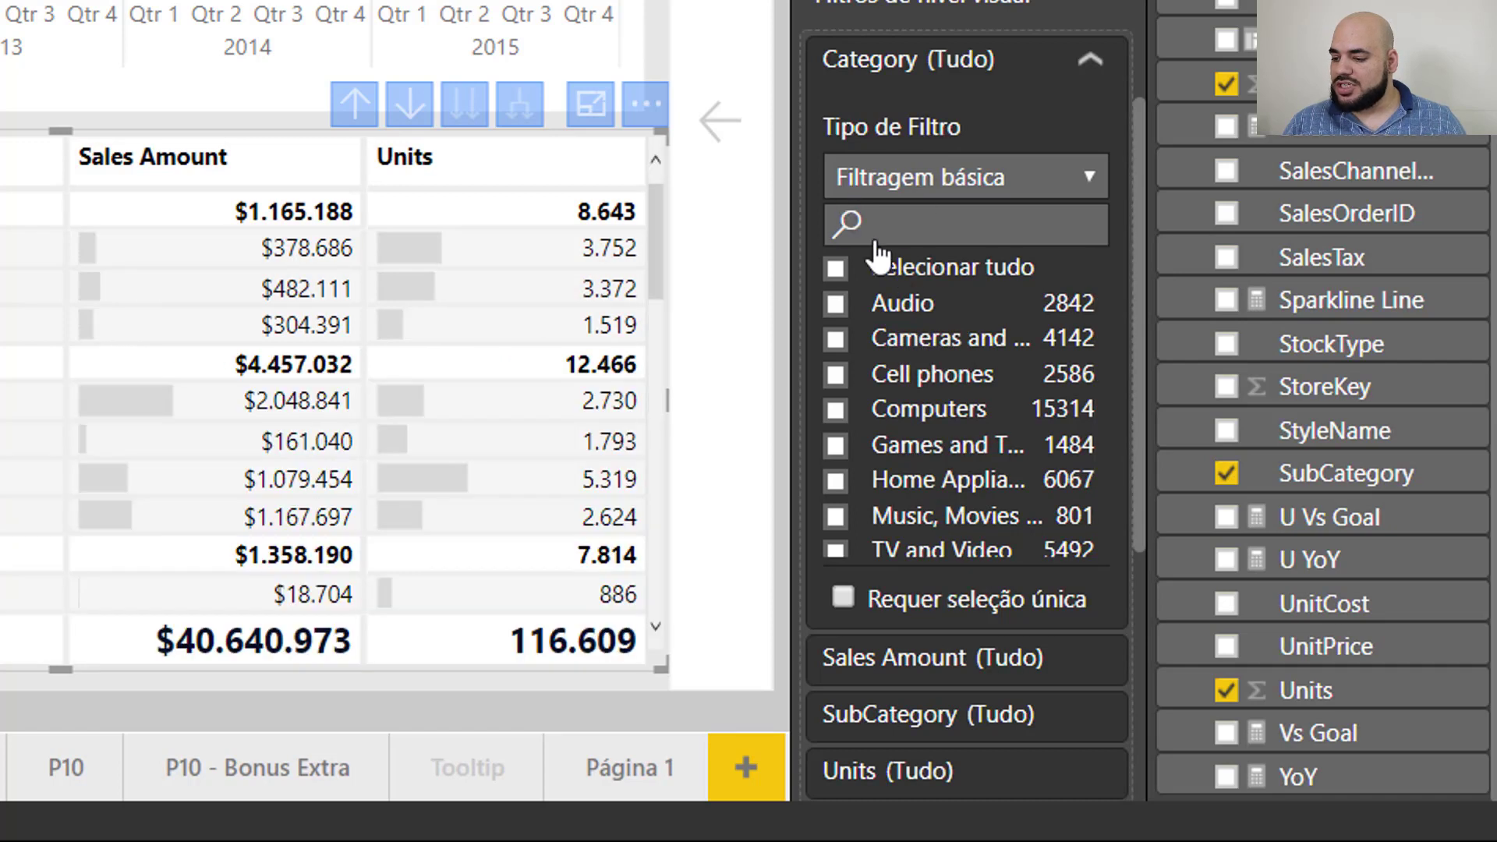
Search the Category filter values for "Cell", try the Cell phones filter, and clear both the selection and the search
click(900, 223)
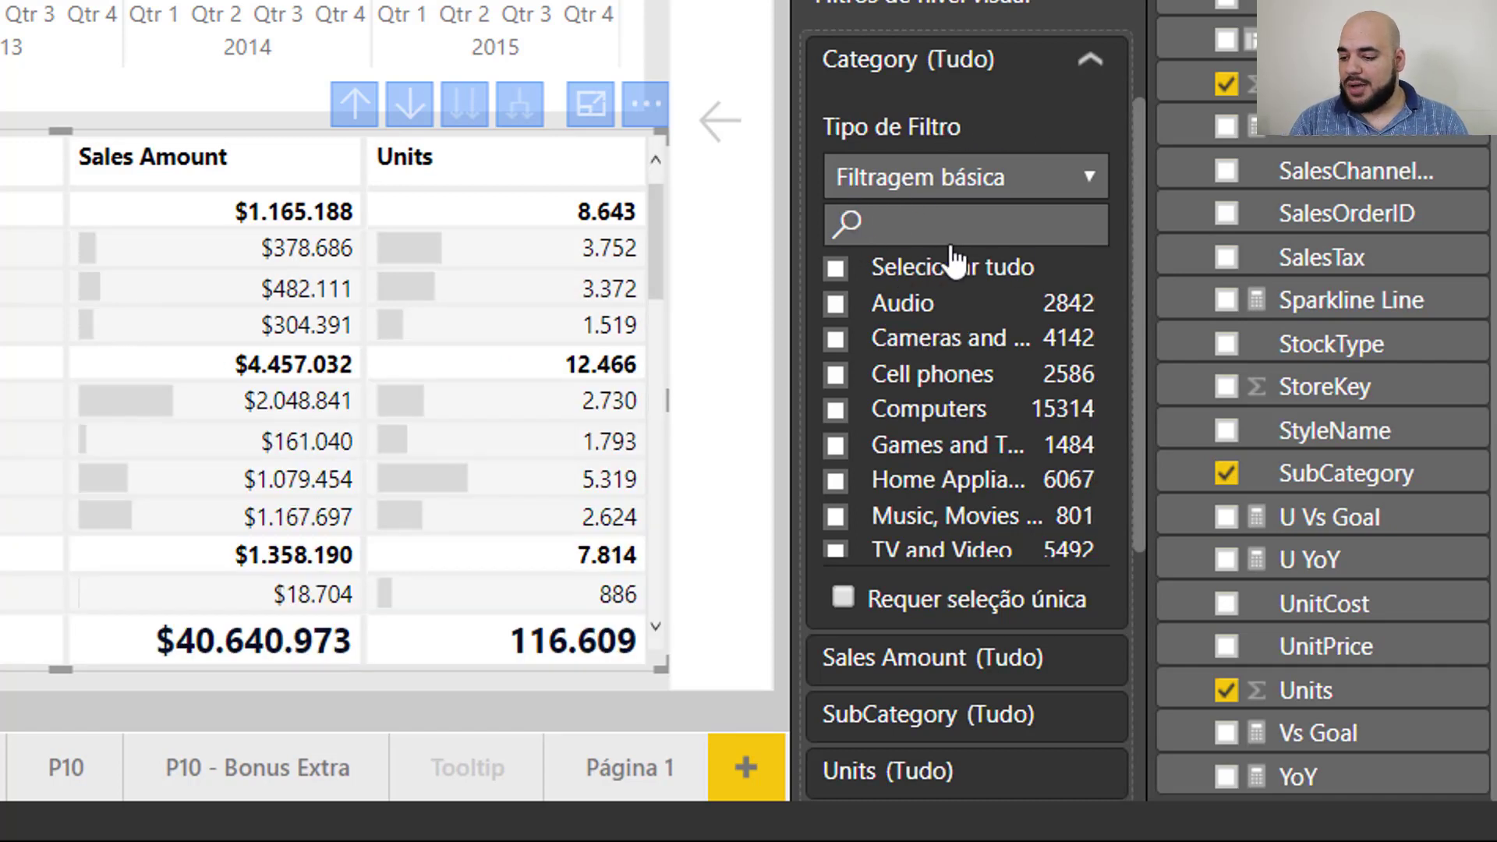
text(Cell)
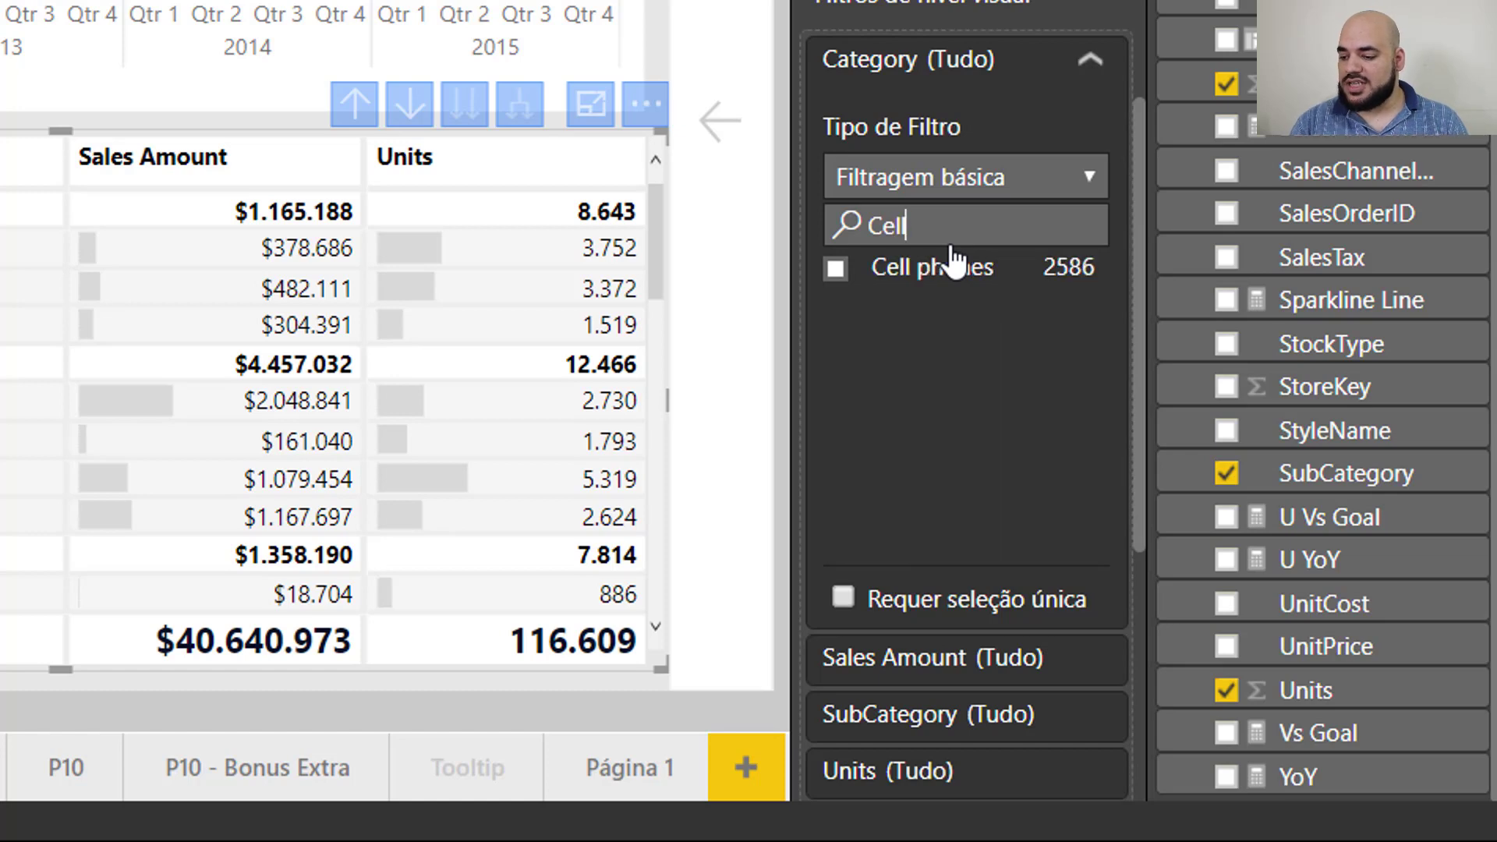
click(937, 283)
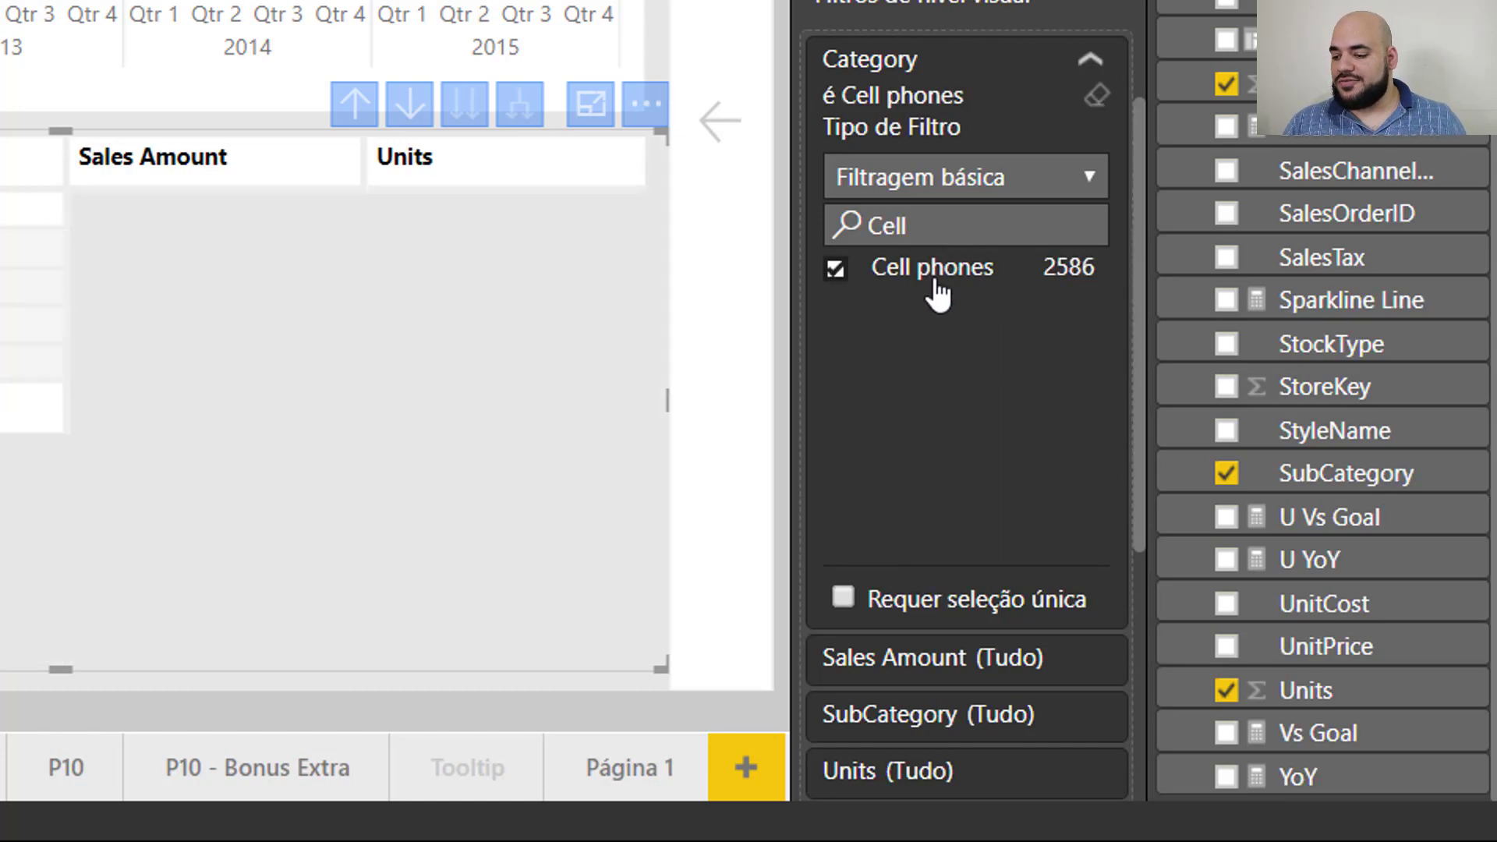
click(938, 289)
drag(949, 224, 813, 230)
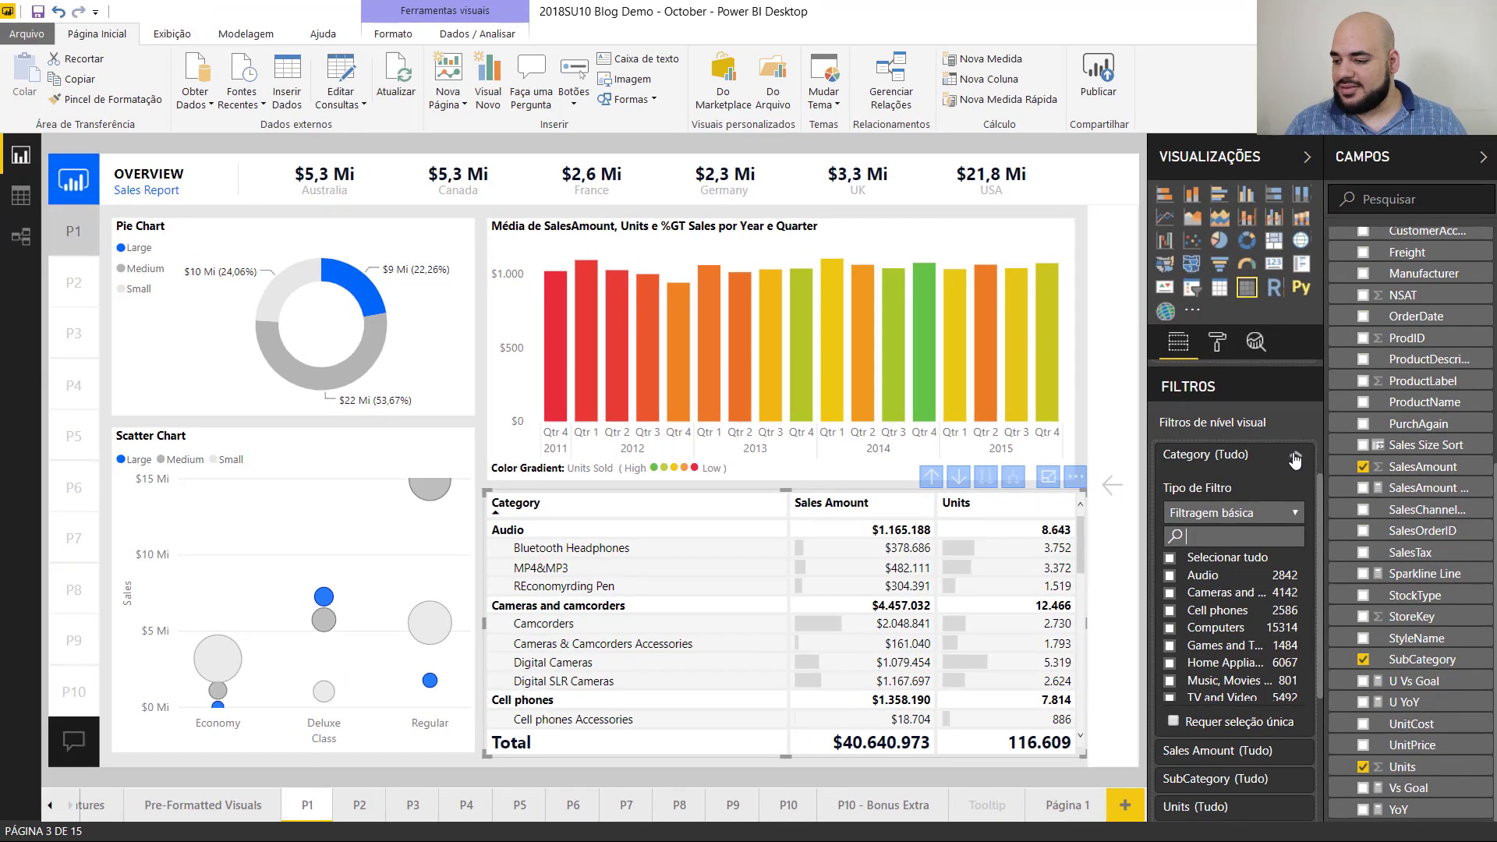
click(1295, 461)
Examine the Mover and Mover para options available for the SubCategory row field, without changing the field
scroll(1249, 513, up, 5)
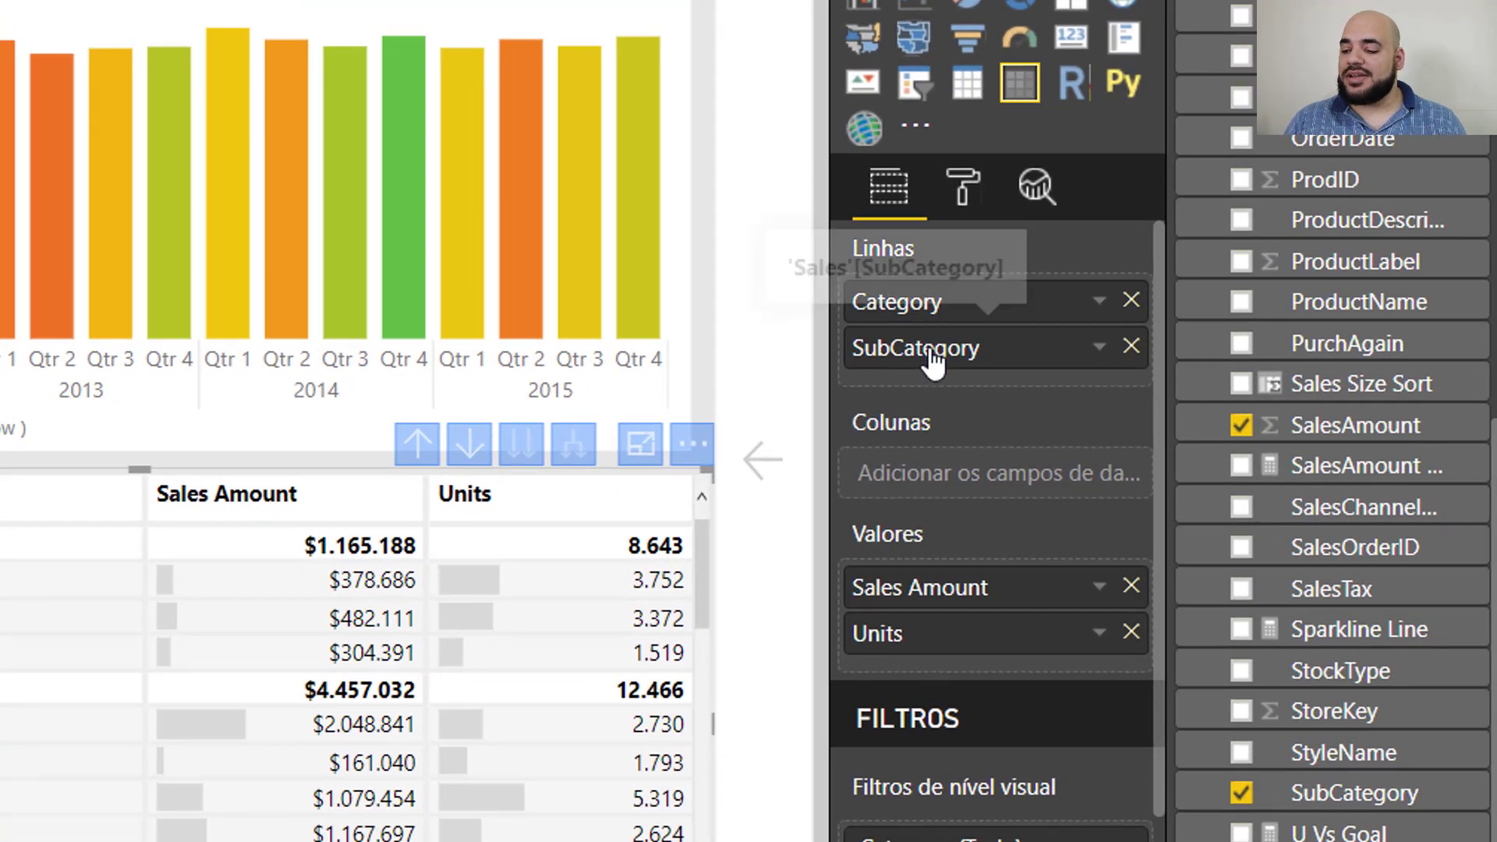
mouse_move(932, 355)
mouse_down()
mouse_move(932, 298)
mouse_move(933, 361)
mouse_up()
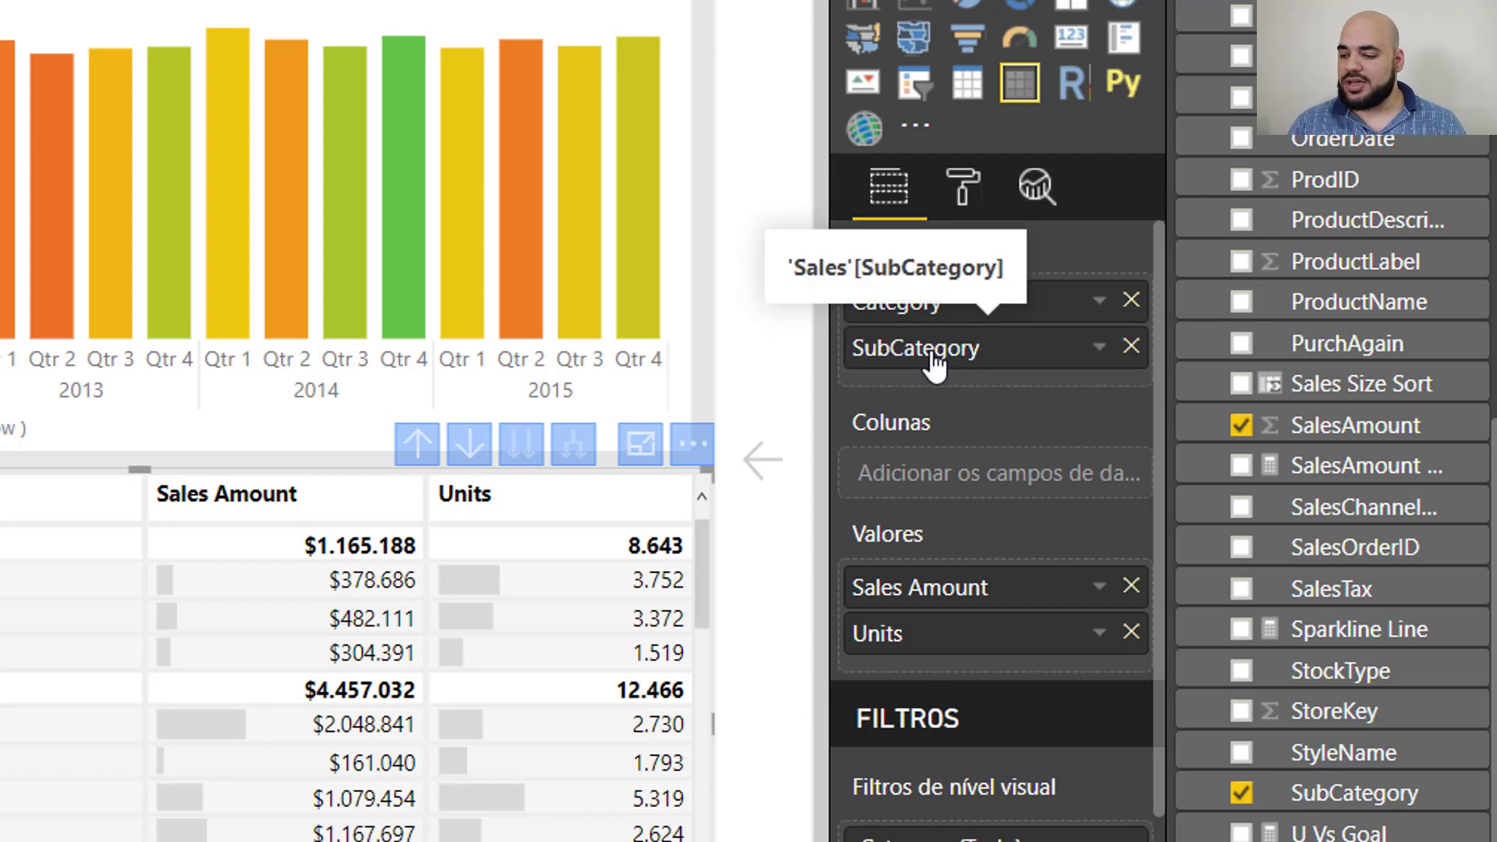
right_click(934, 365)
mouse_move(966, 493)
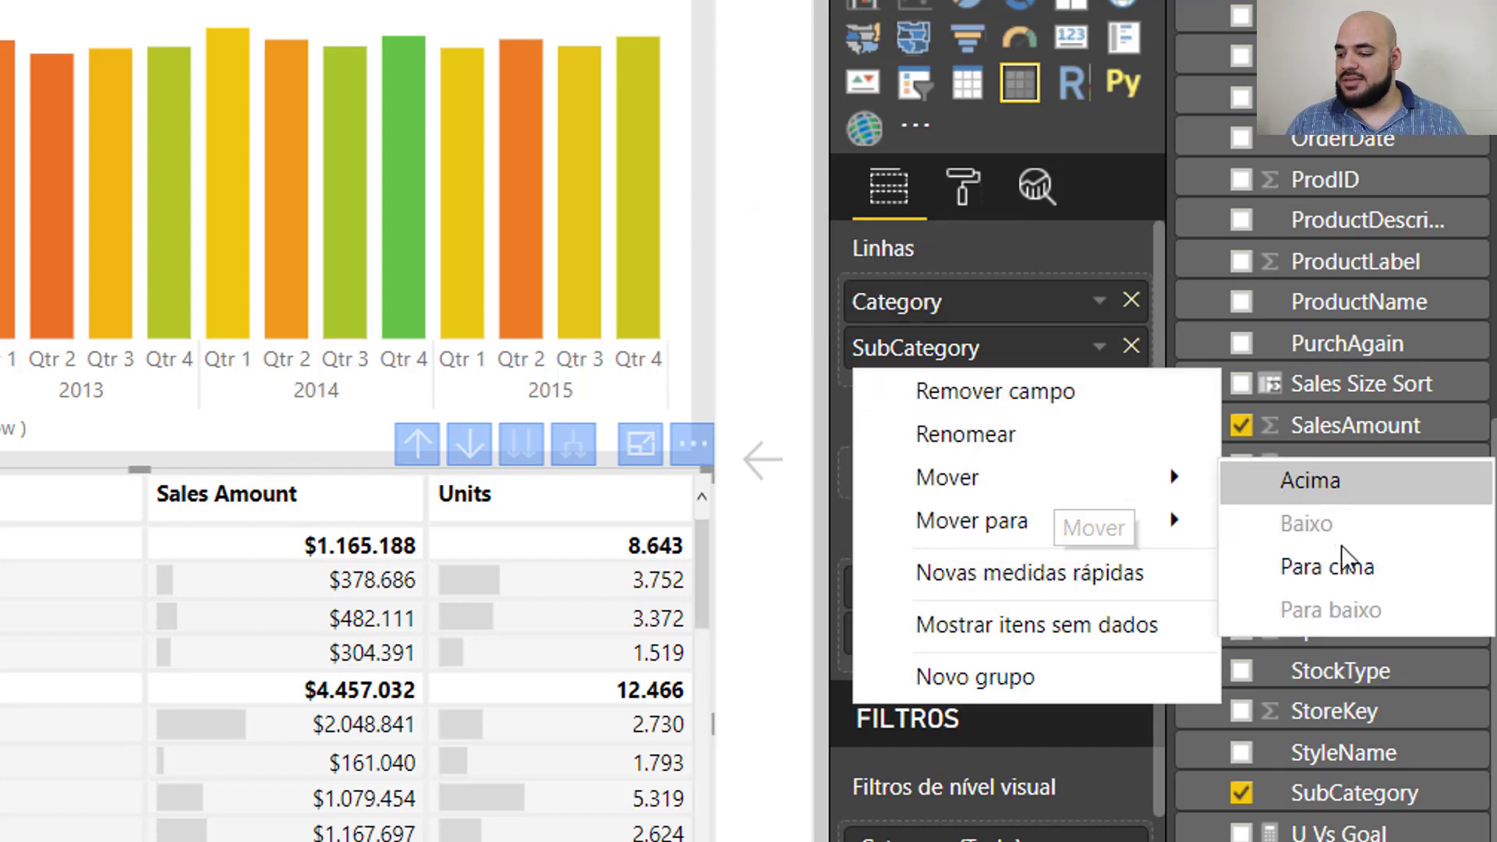
mouse_move(1123, 531)
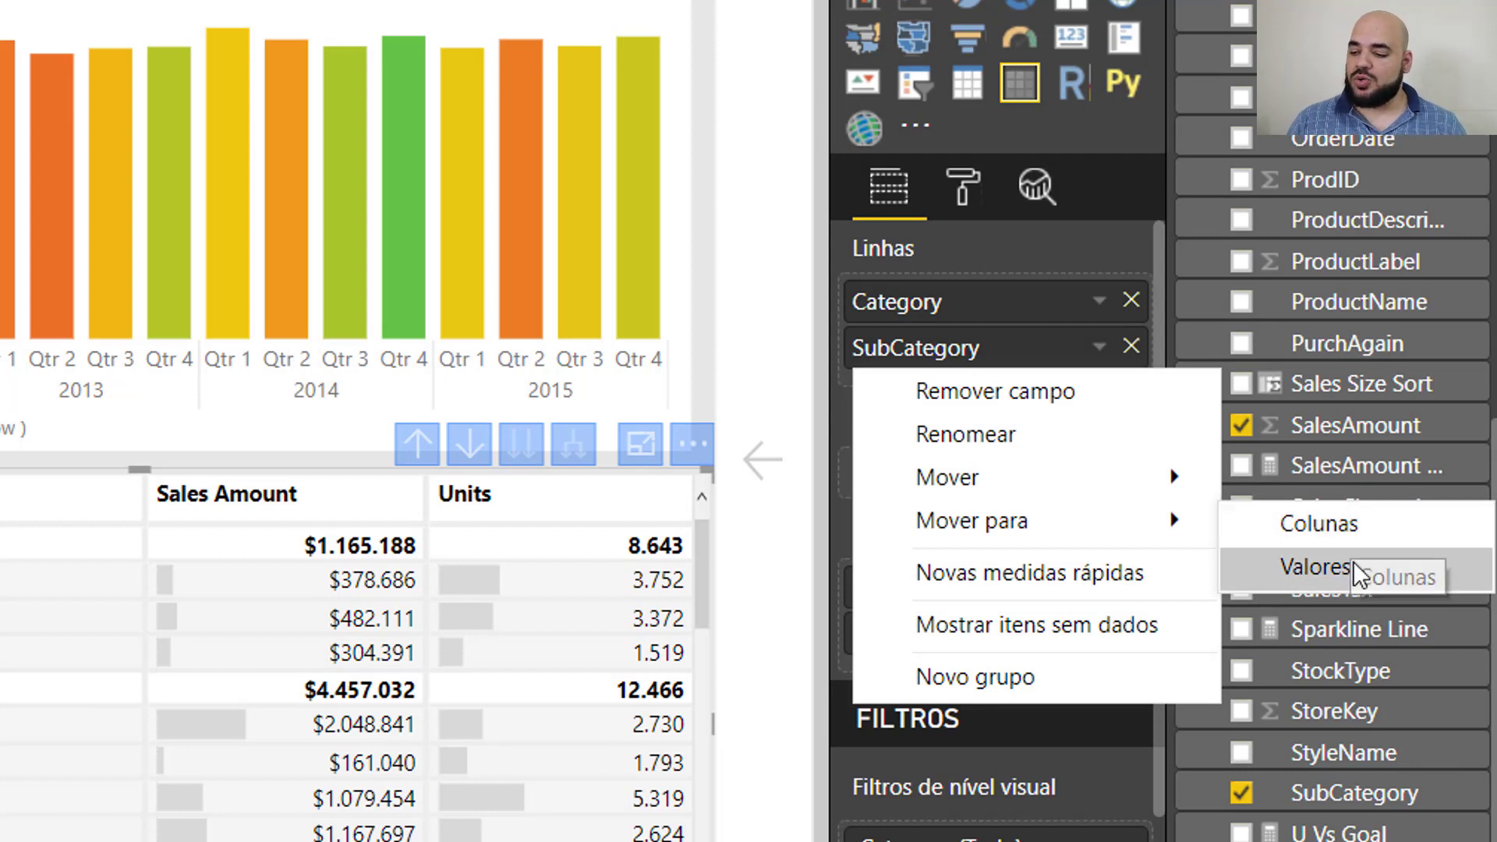
mouse_move(1048, 479)
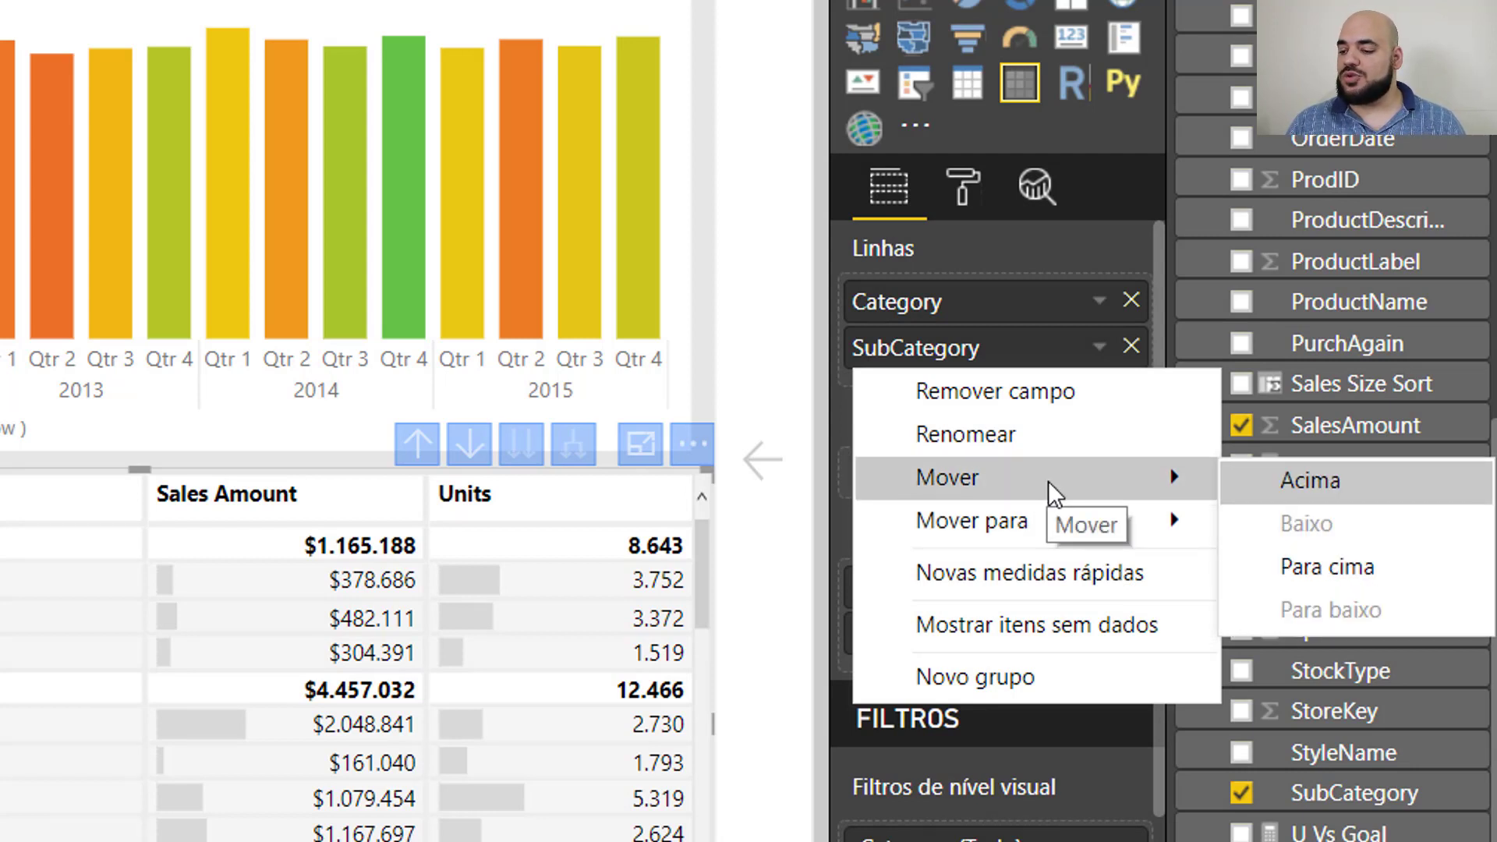
key(Escape)
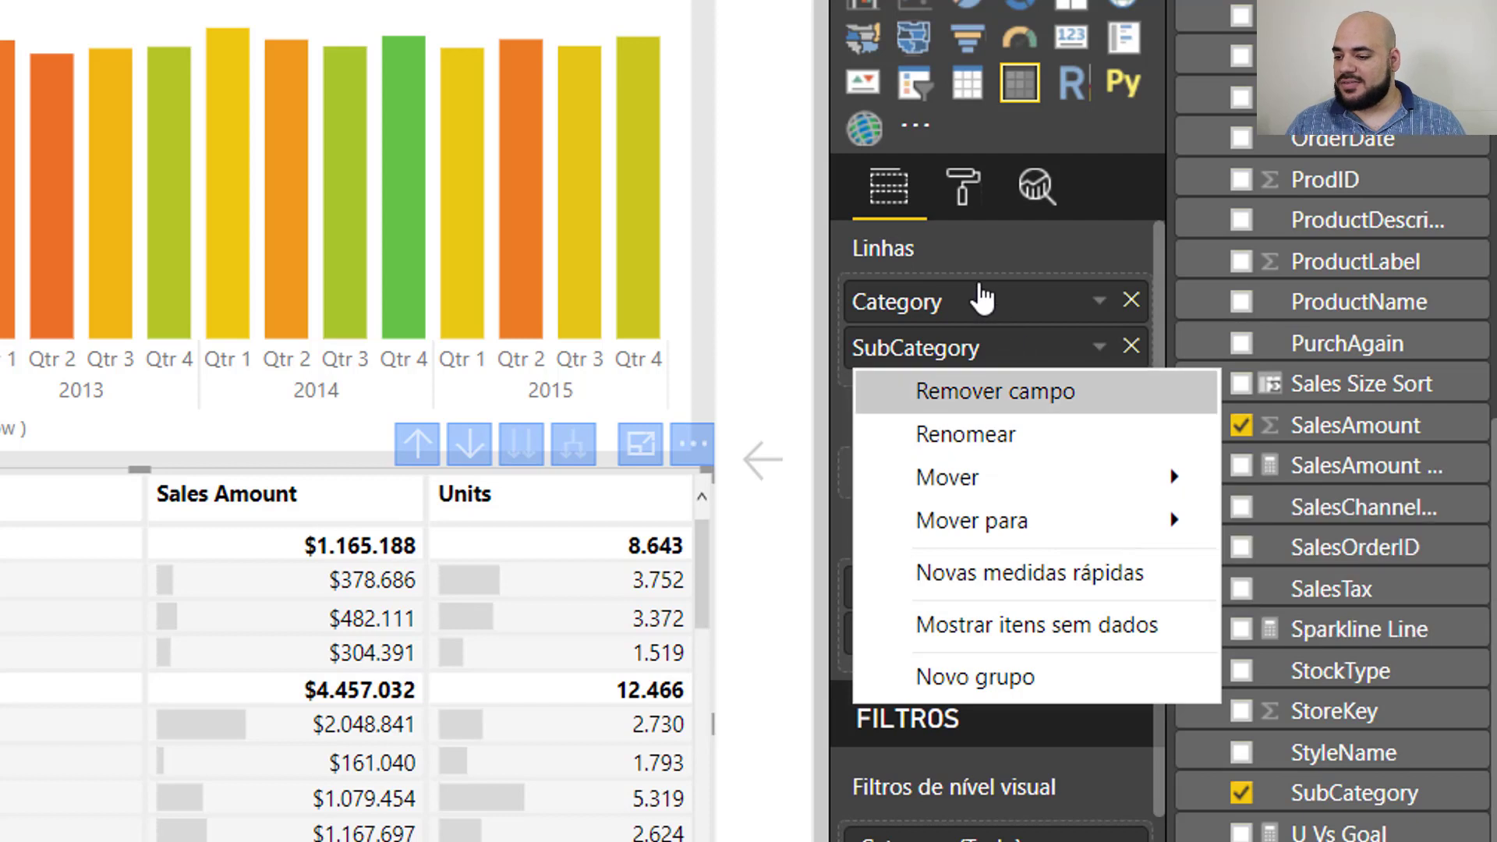
key(Escape)
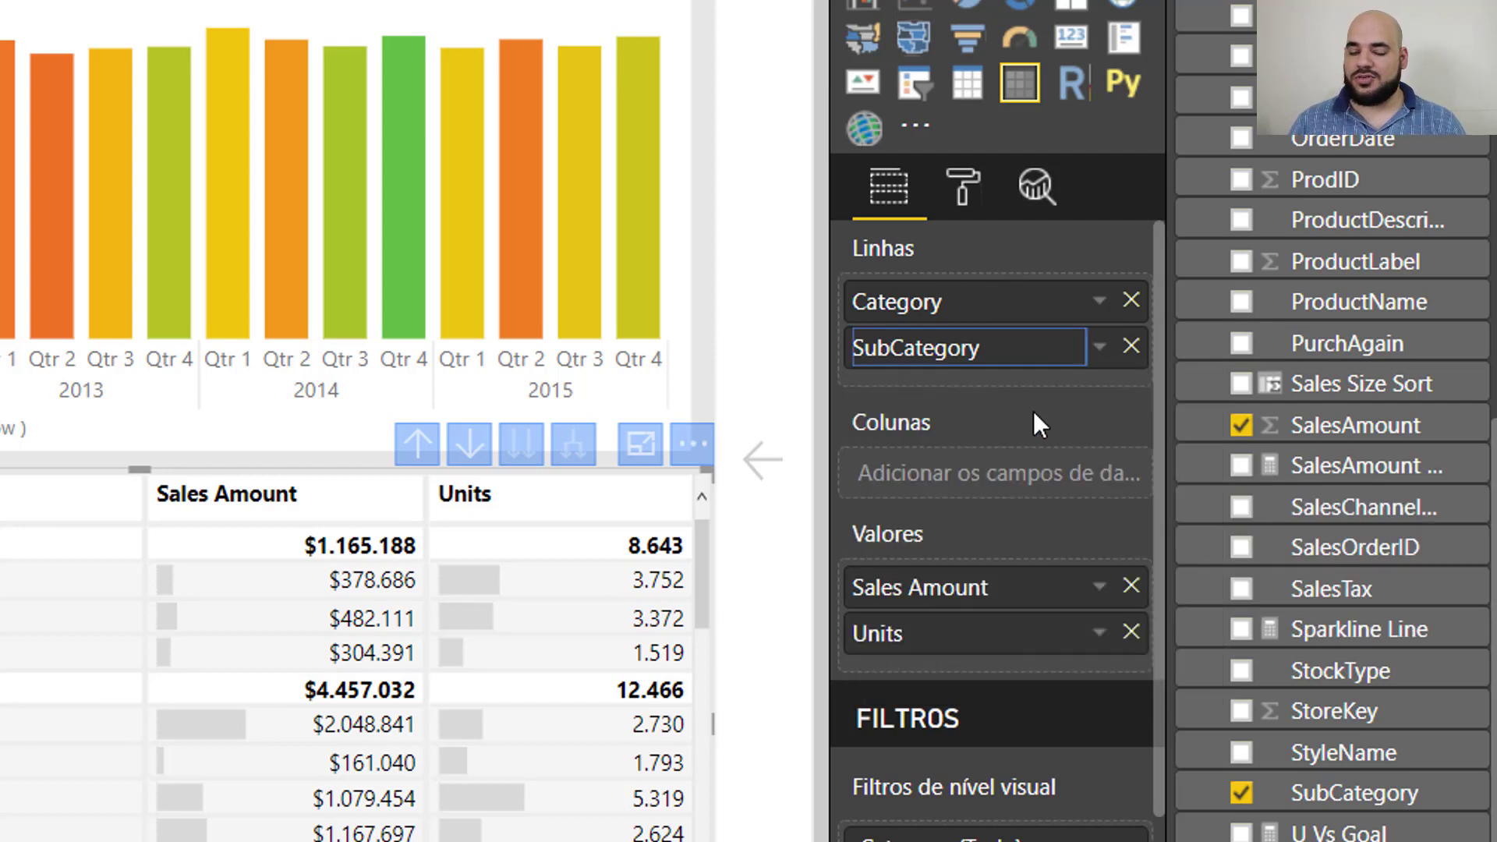
Examine the options available for the Sales Amount value field, including its Mover para destinations, using only keyboard navigation
scroll(1034, 414, down, 1)
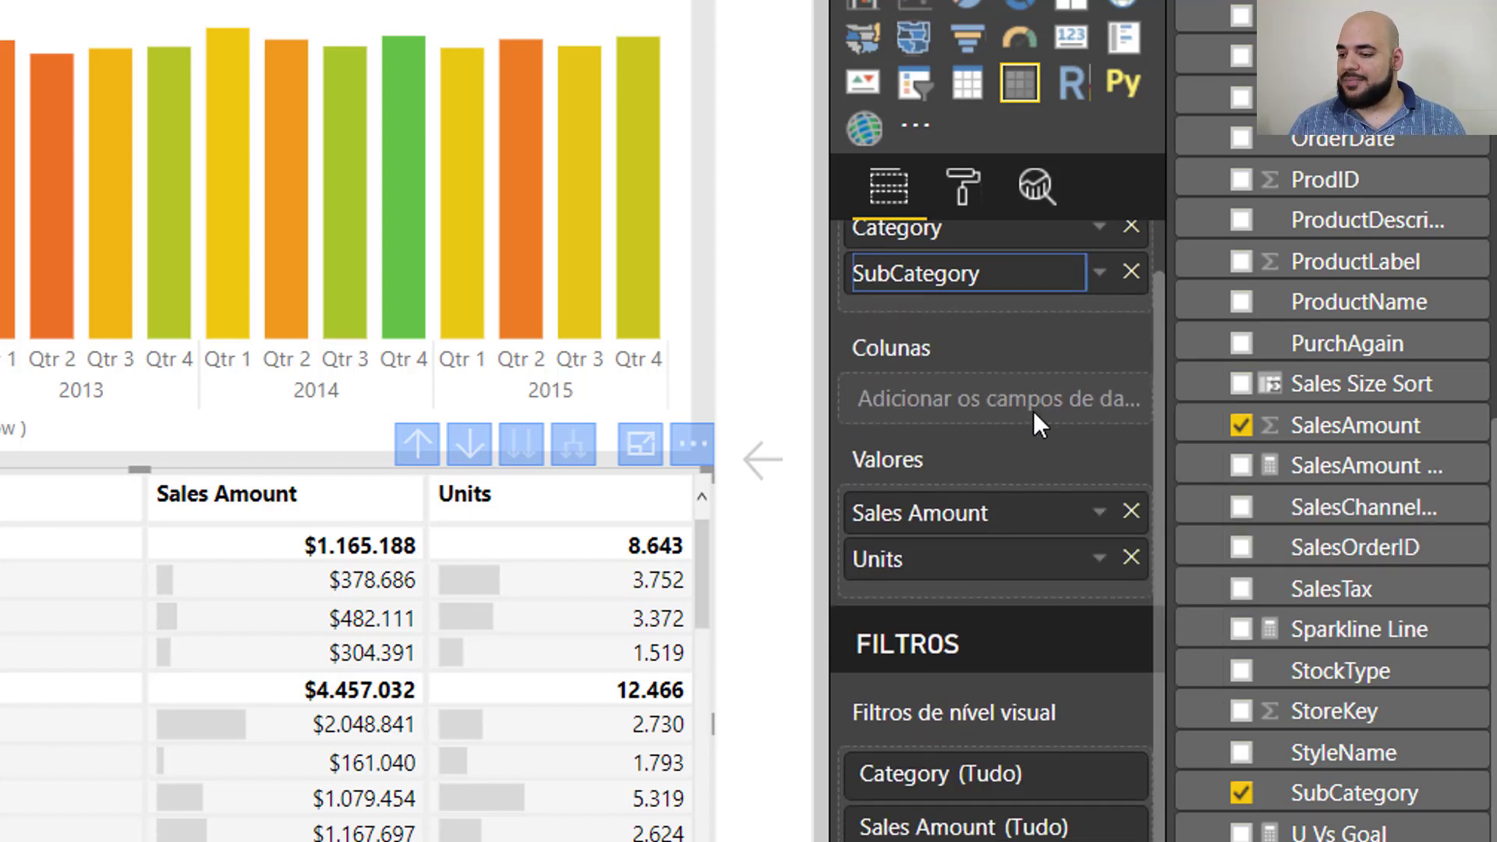
scroll(1034, 414, up, 1)
key(Tab)
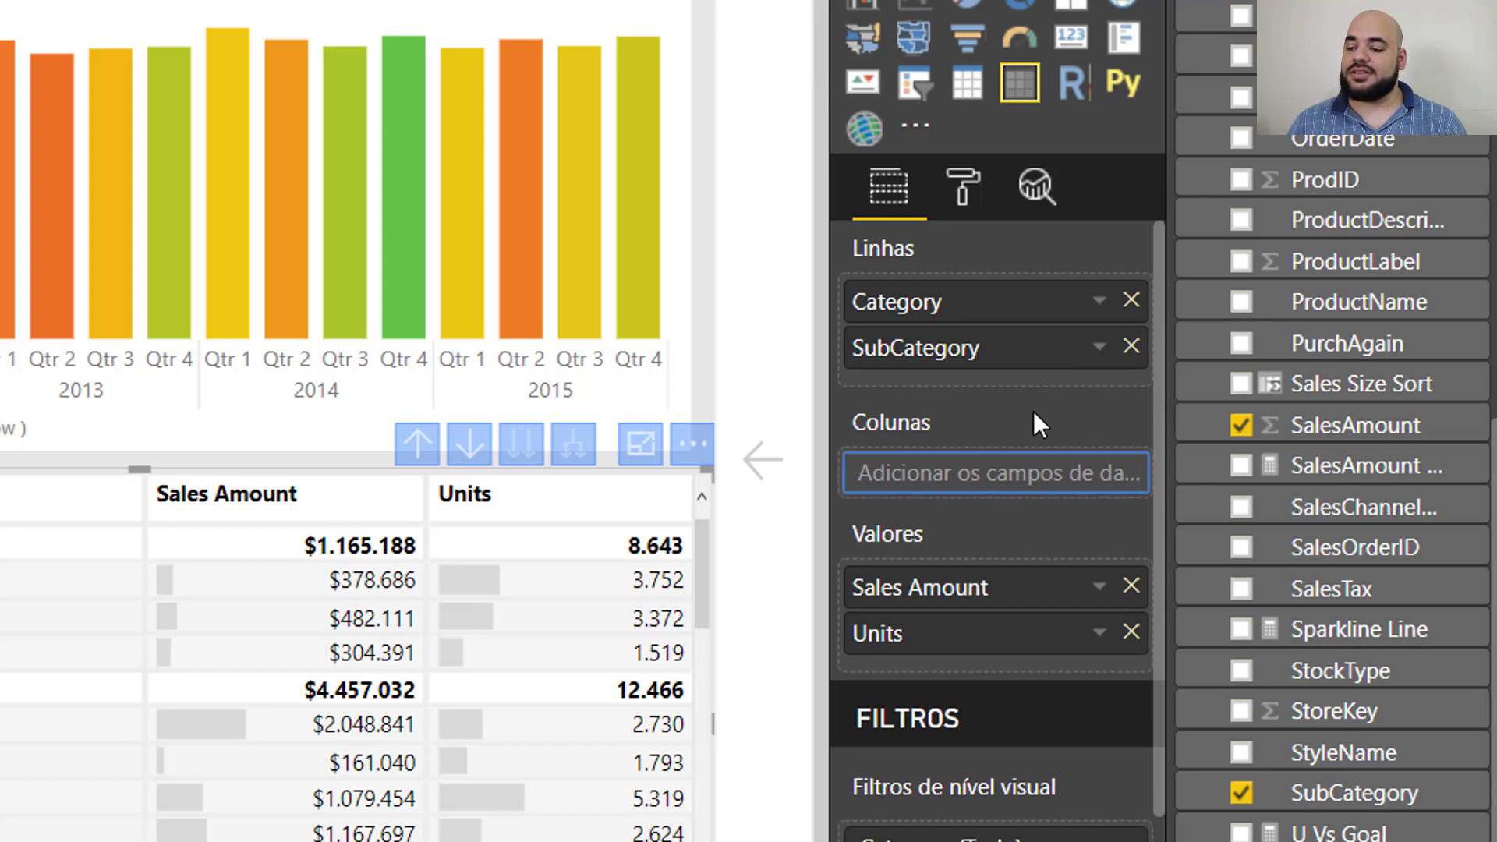
key(Tab)
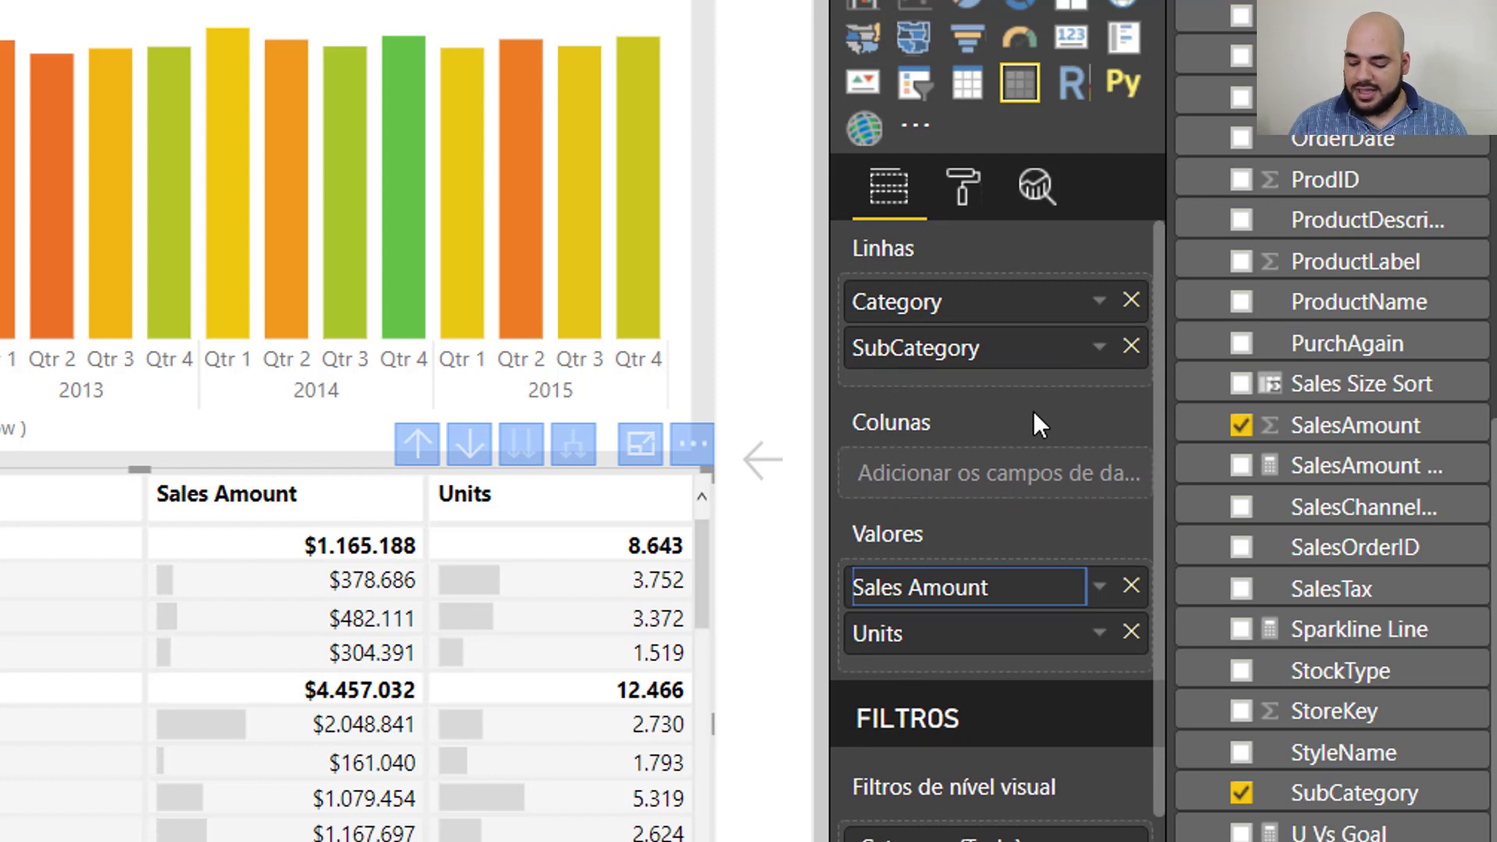
key(shift+F10)
key(Up)
key(Up)
key(Up)
key(Up)
key(Up)
key(Up)
key(Up)
key(Up)
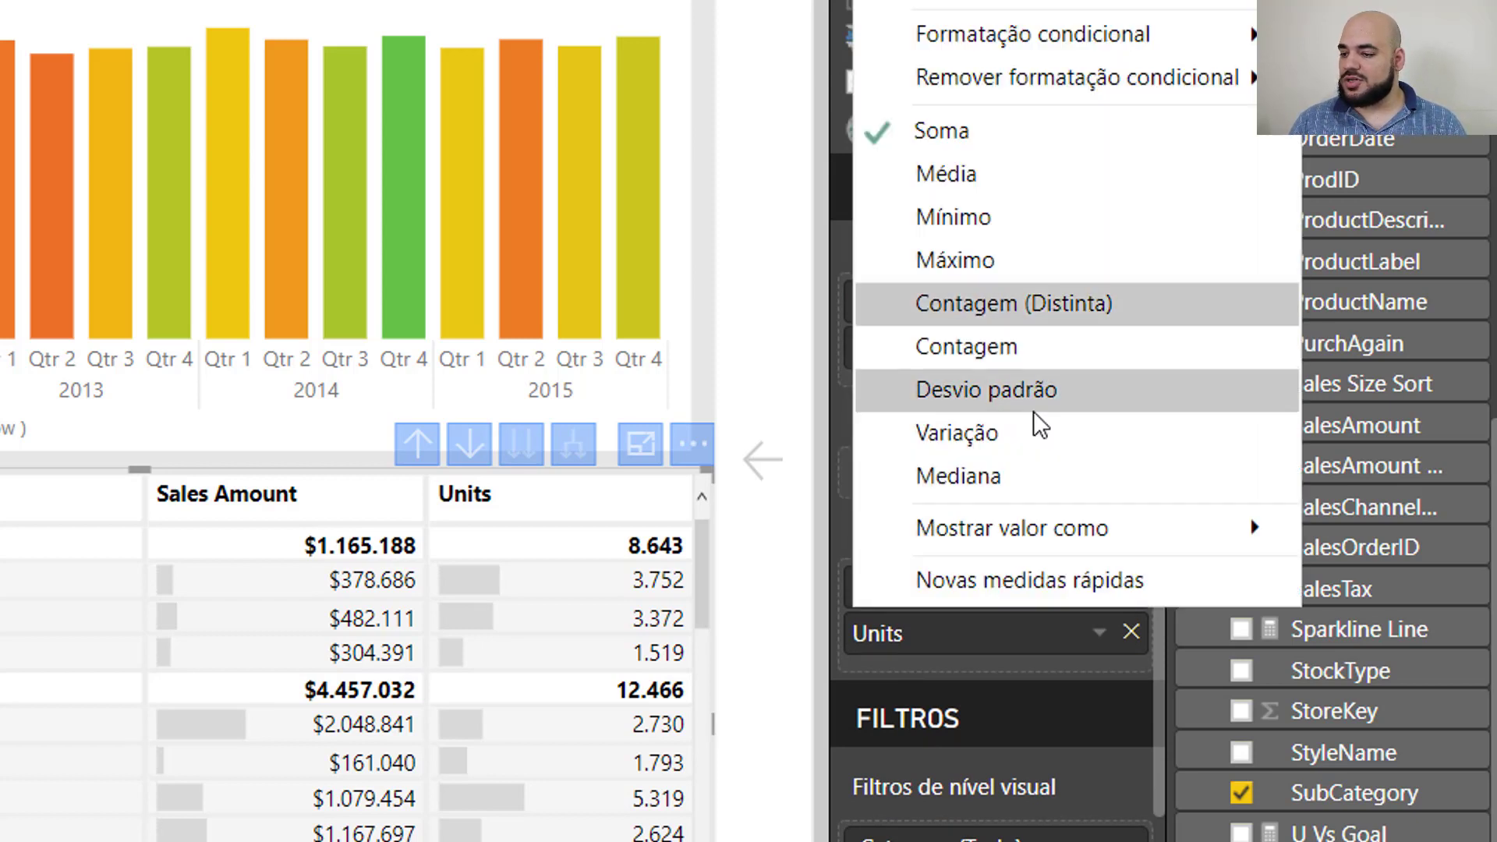
key(Up)
key(Up)
key(Down)
key(Up)
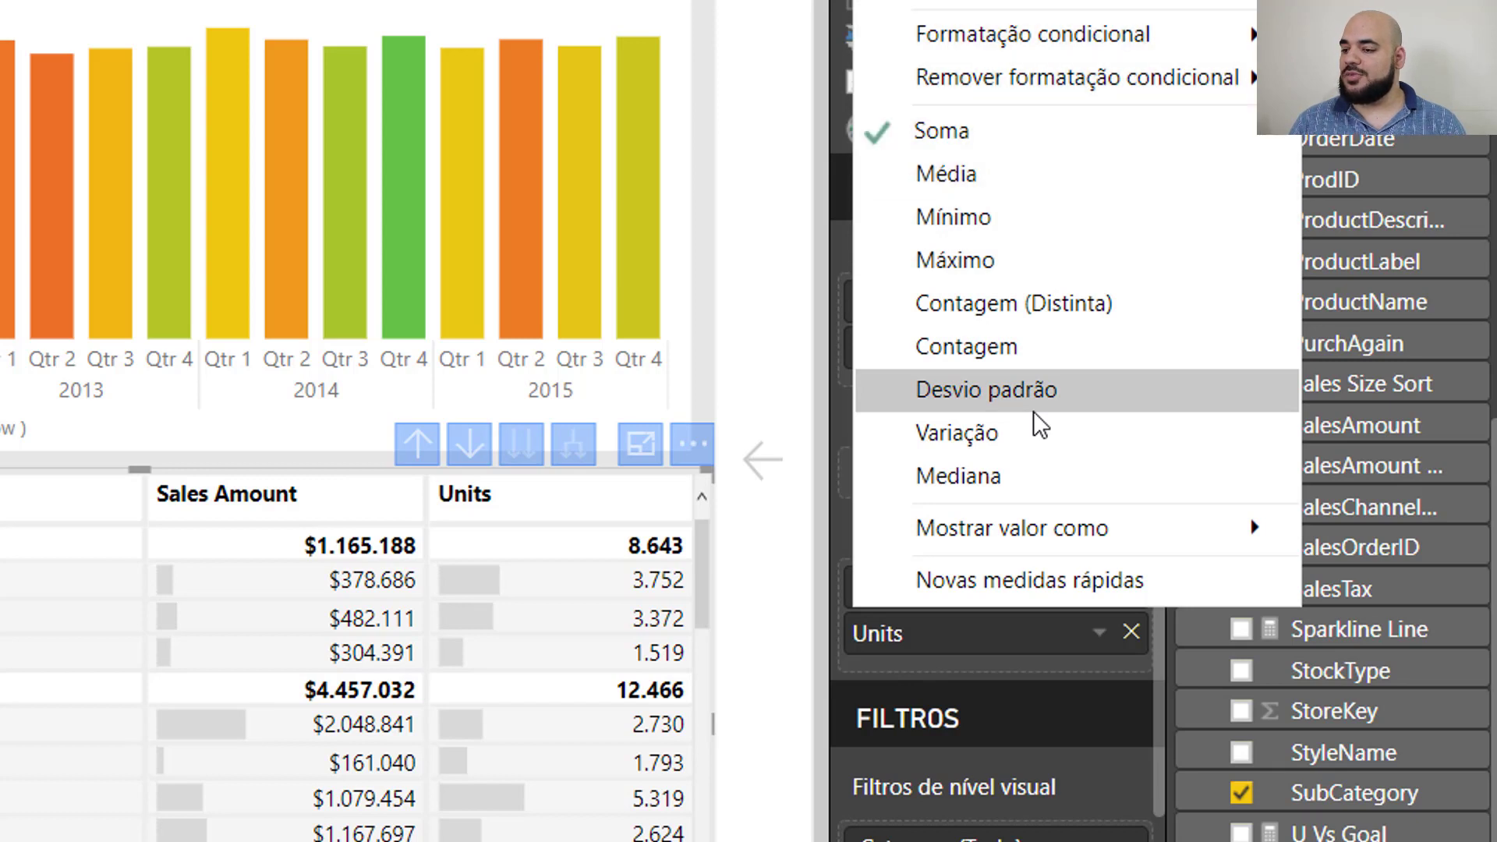
key(Down)
key(Up)
key(Down)
key(Down)
key(Up)
key(Up)
key(Down)
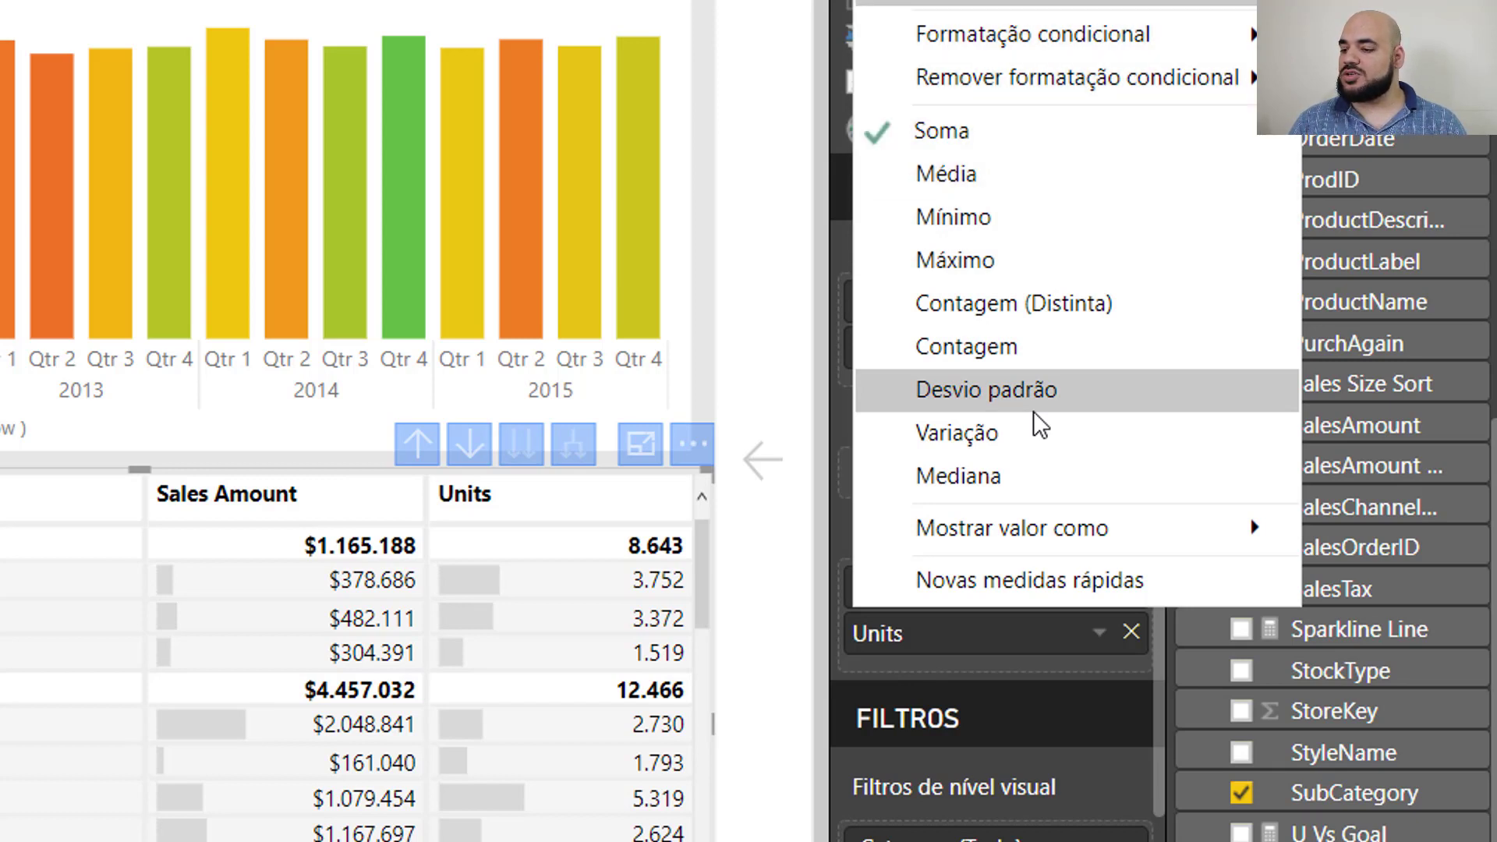
key(Up)
key(Down)
key(Up)
key(Down)
key(Down)
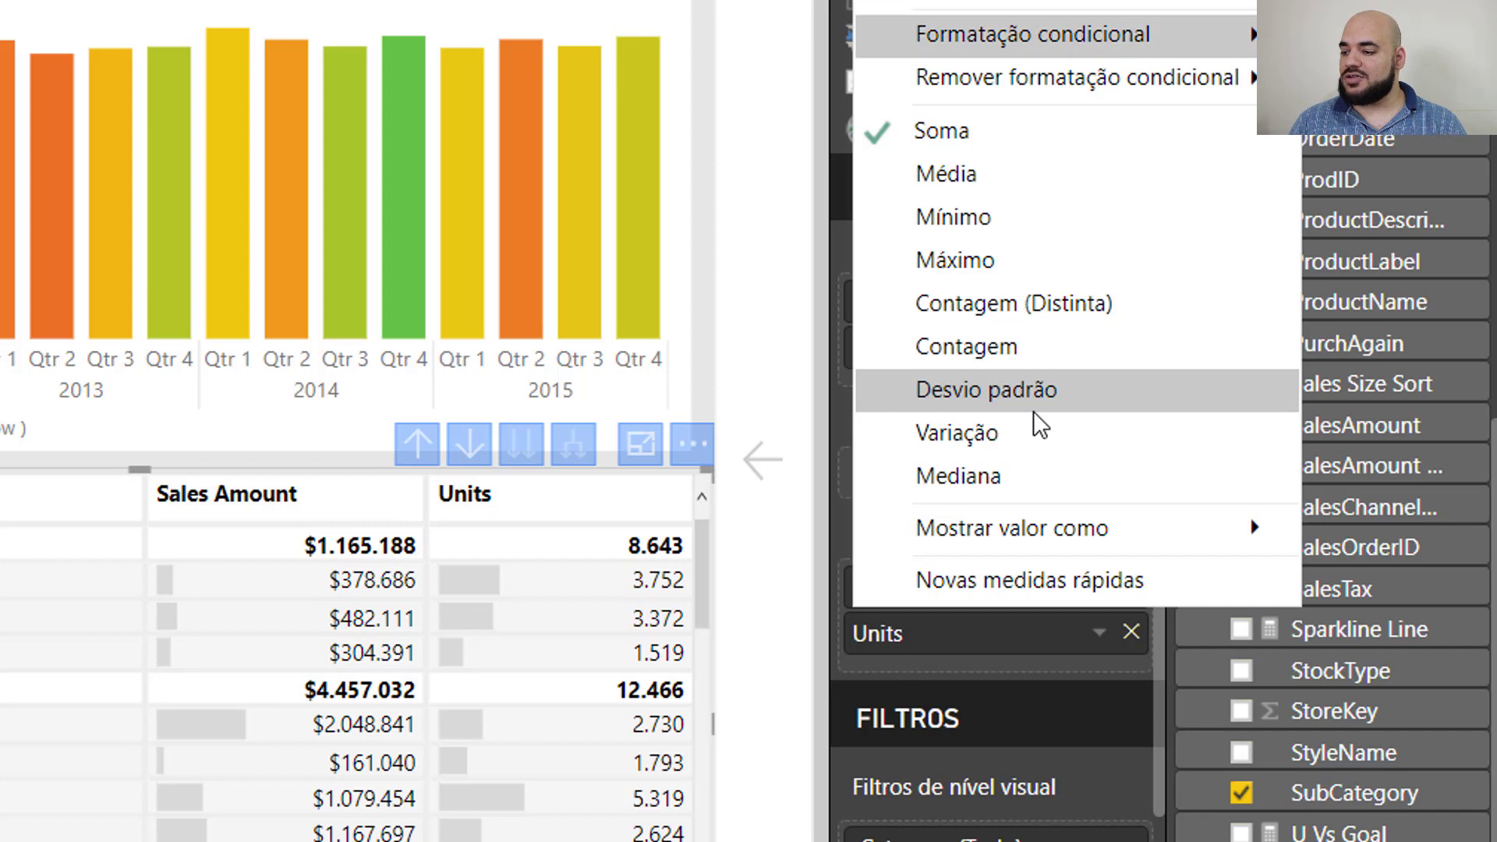
key(Up)
key(Right)
key(Down)
key(Up)
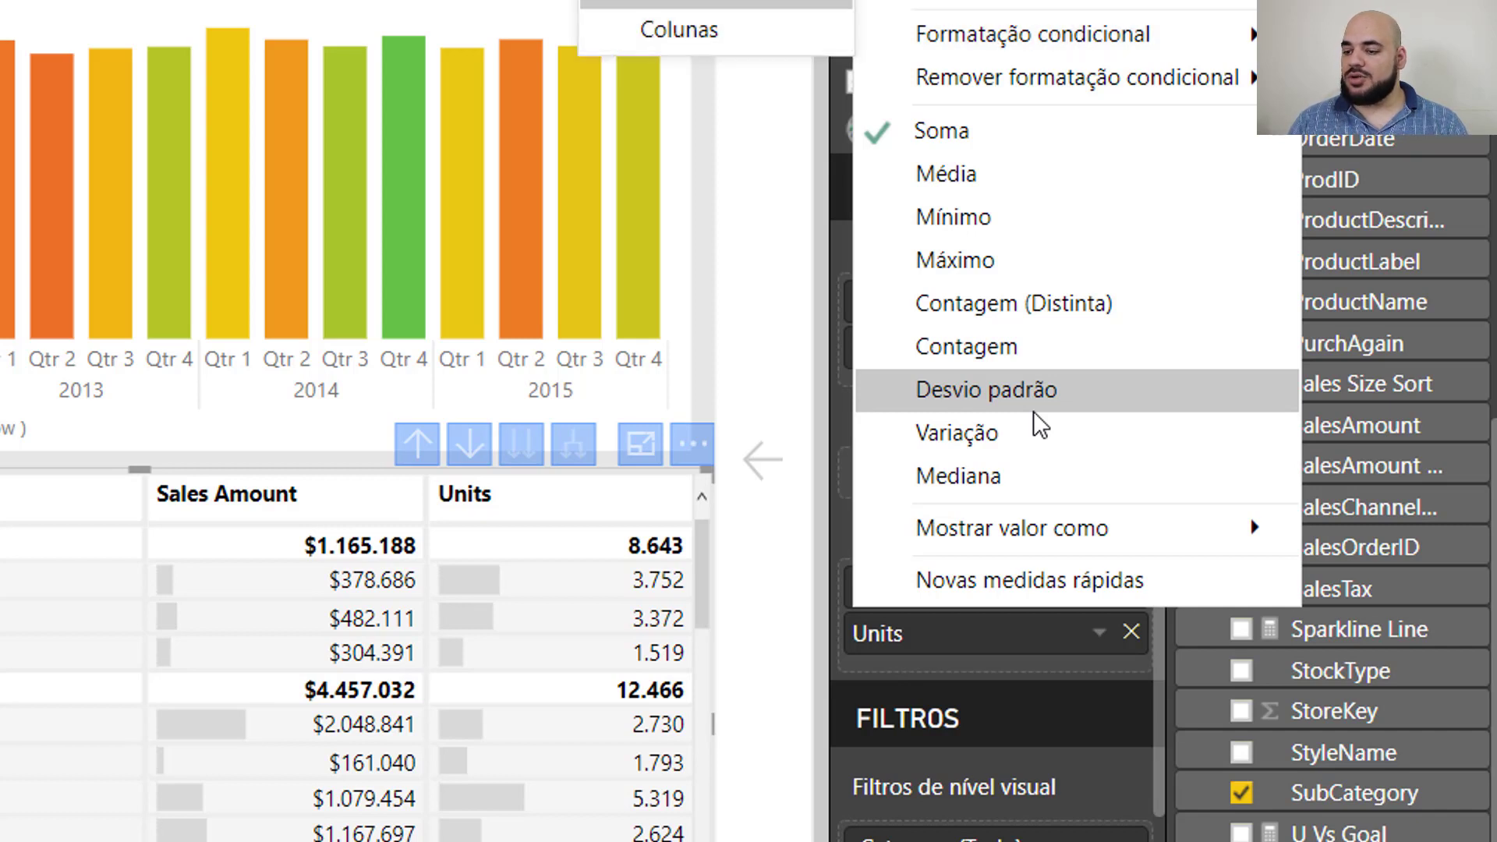
key(Escape)
key(Escape)
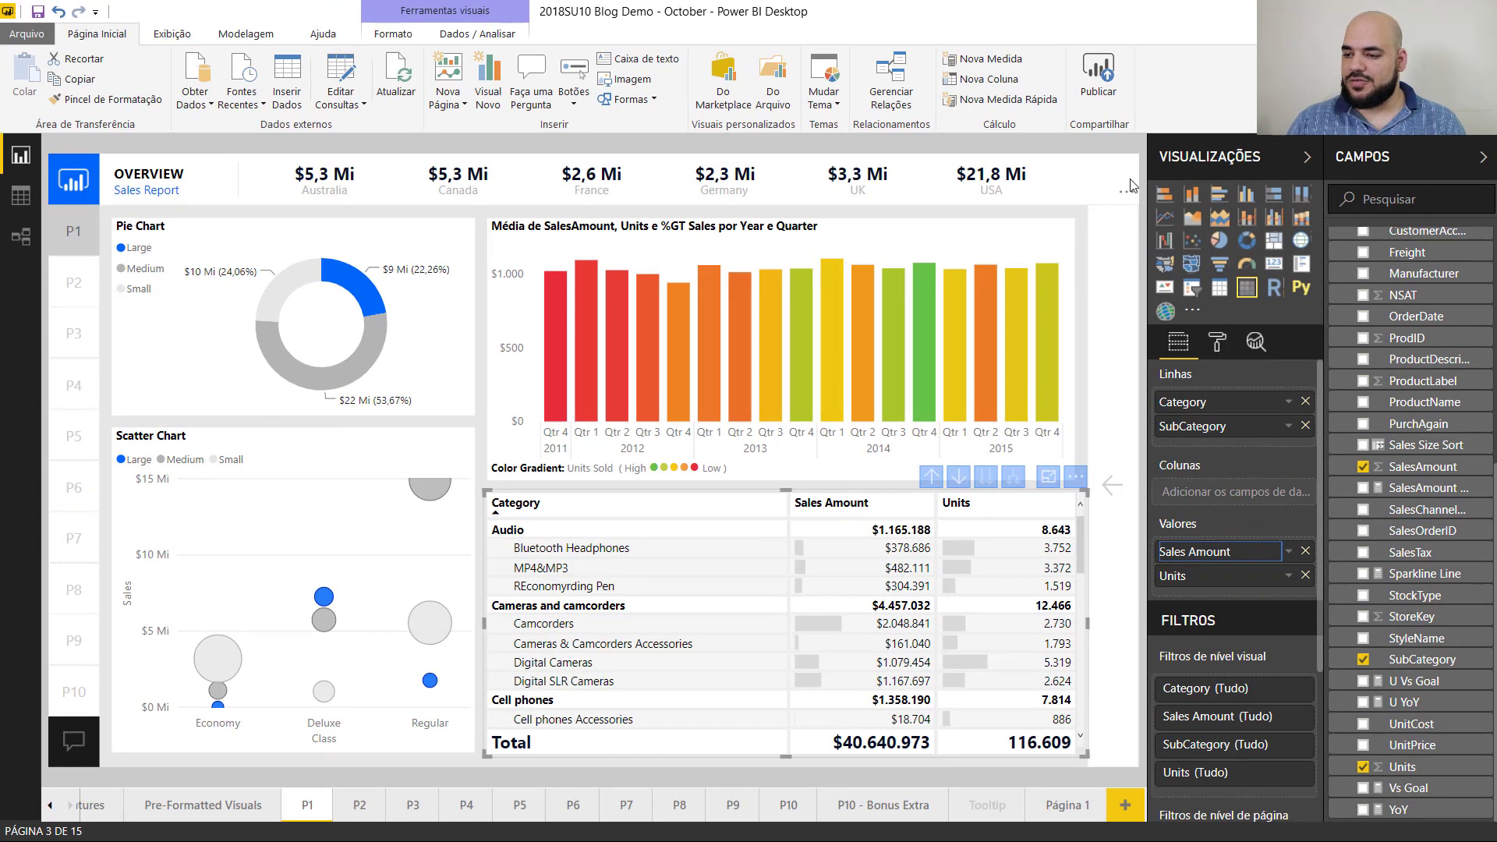
Go to the Página 1 report page and open the formula of the U Vs Goal measure for editing
click(1138, 151)
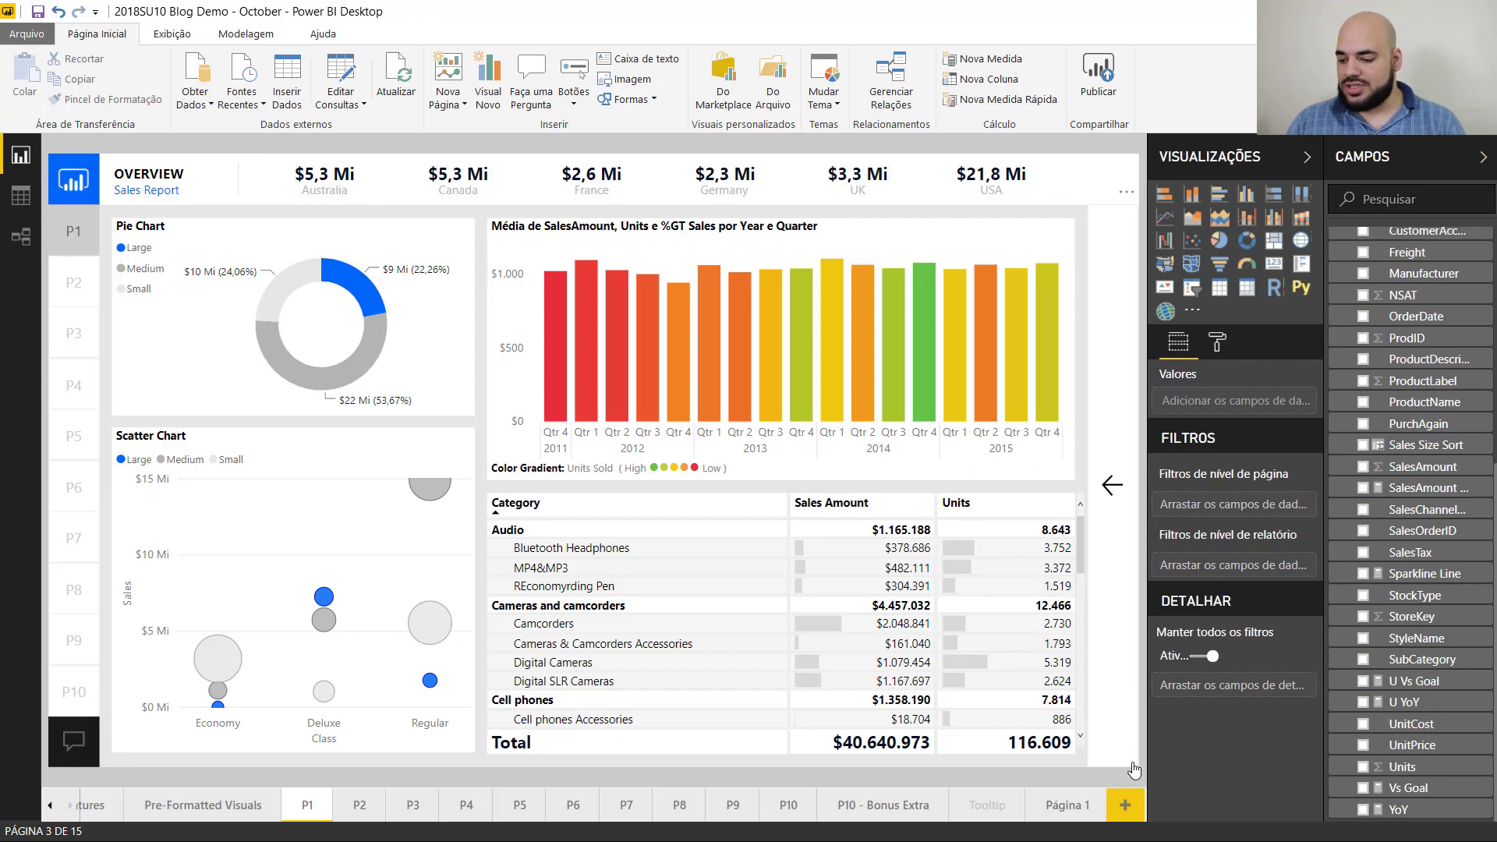
click(1080, 812)
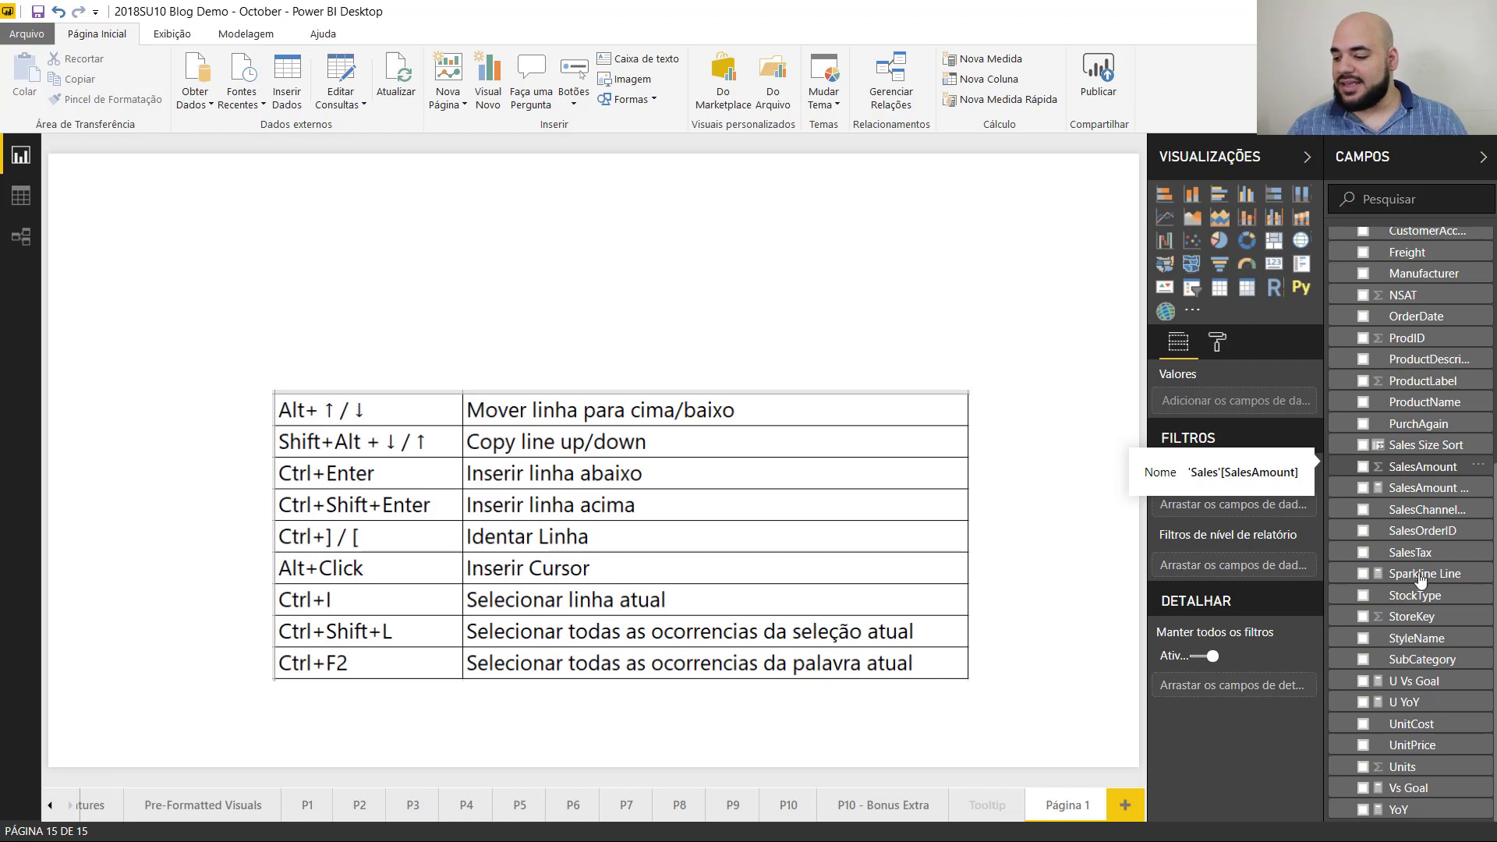
click(1448, 684)
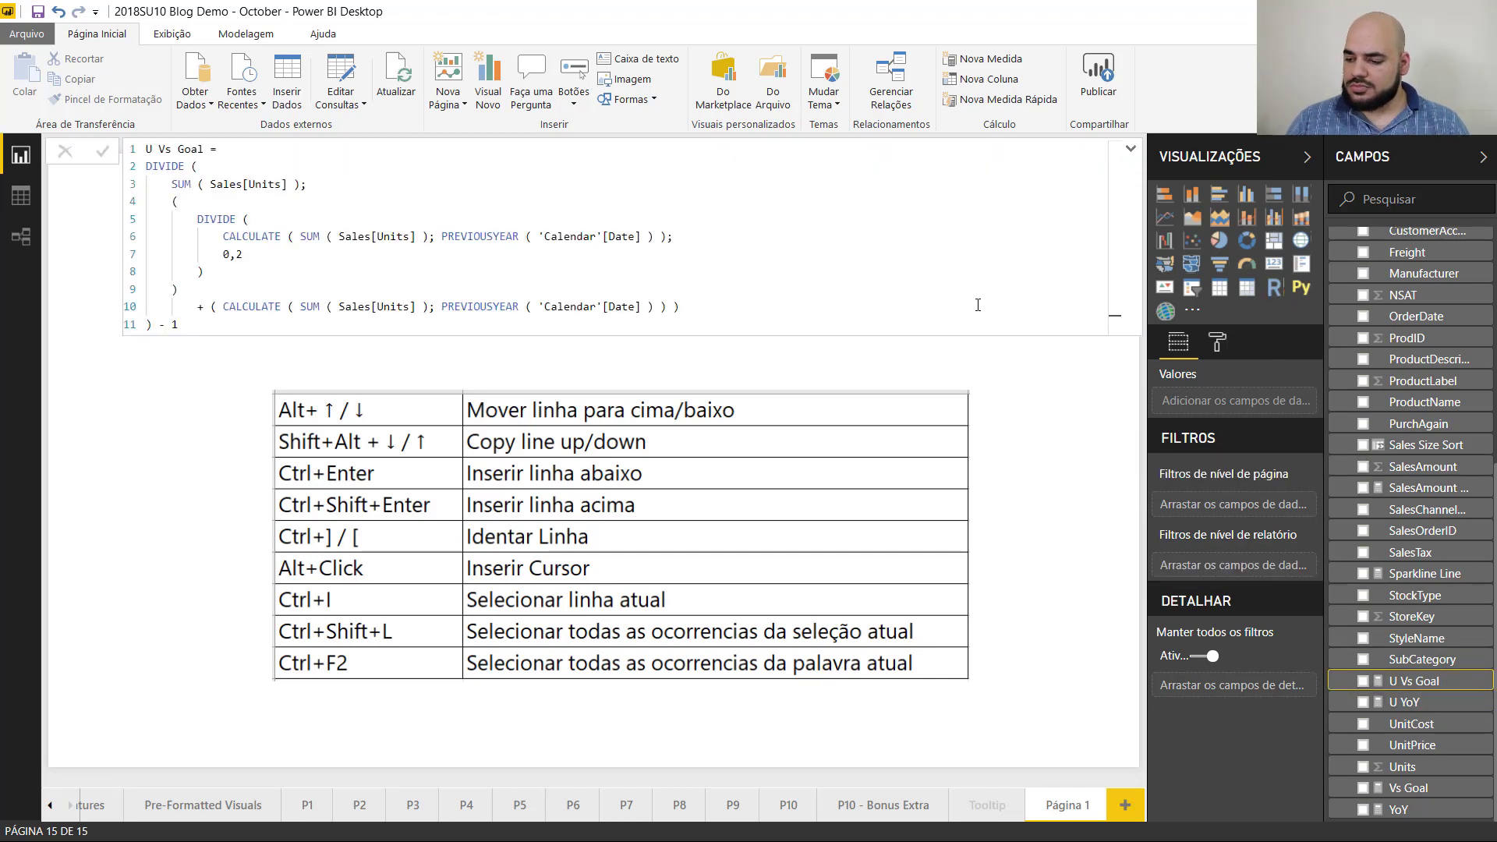
click(178, 235)
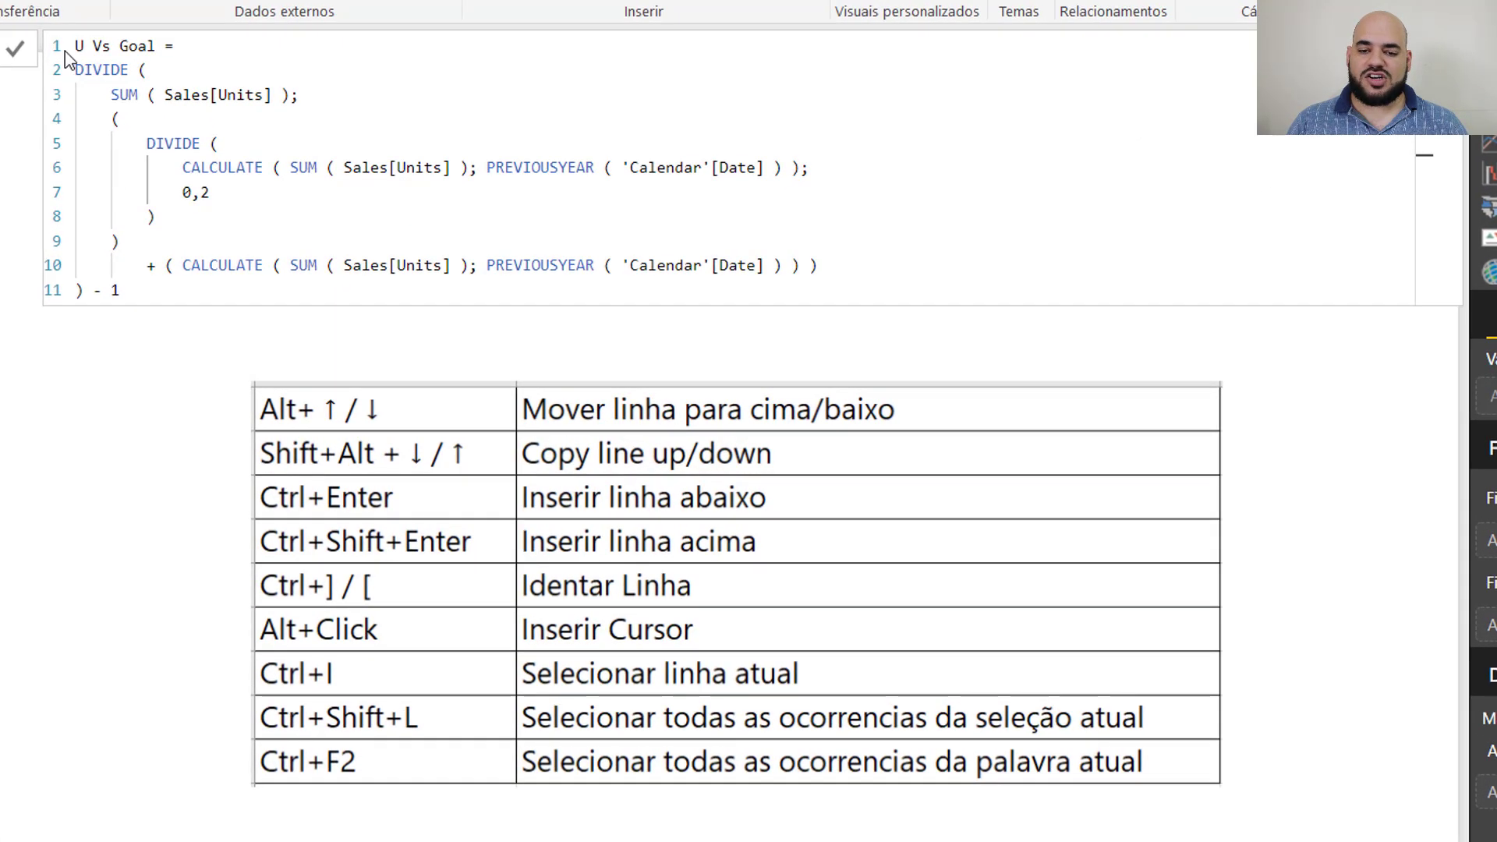
Try moving the opening parenthesis line above the SUM ( Sales[Units] ); line in the formula and back down
click(230, 126)
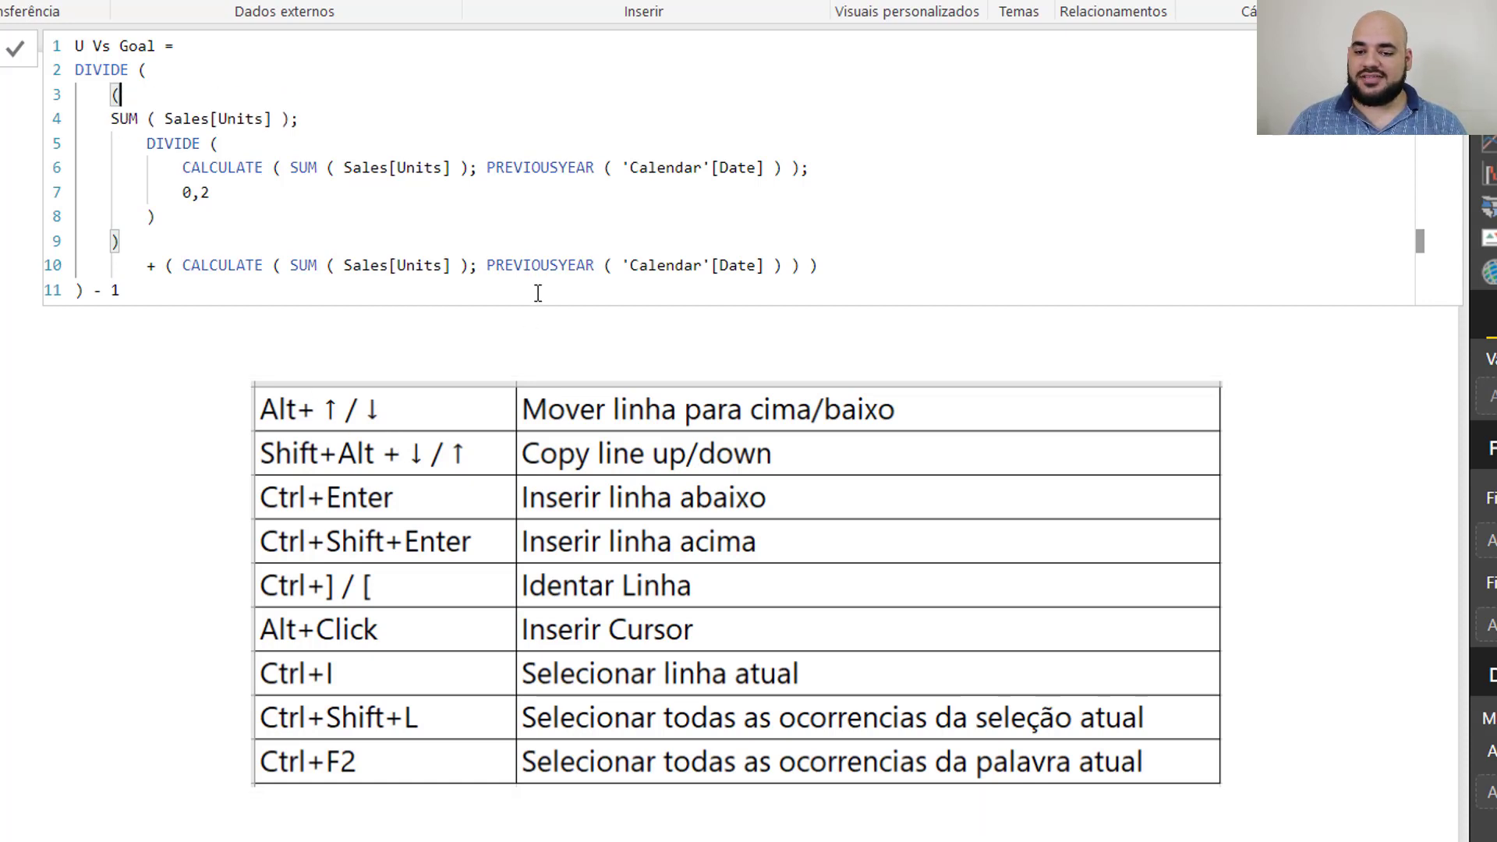
key(Down)
key(Down)
key(Down)
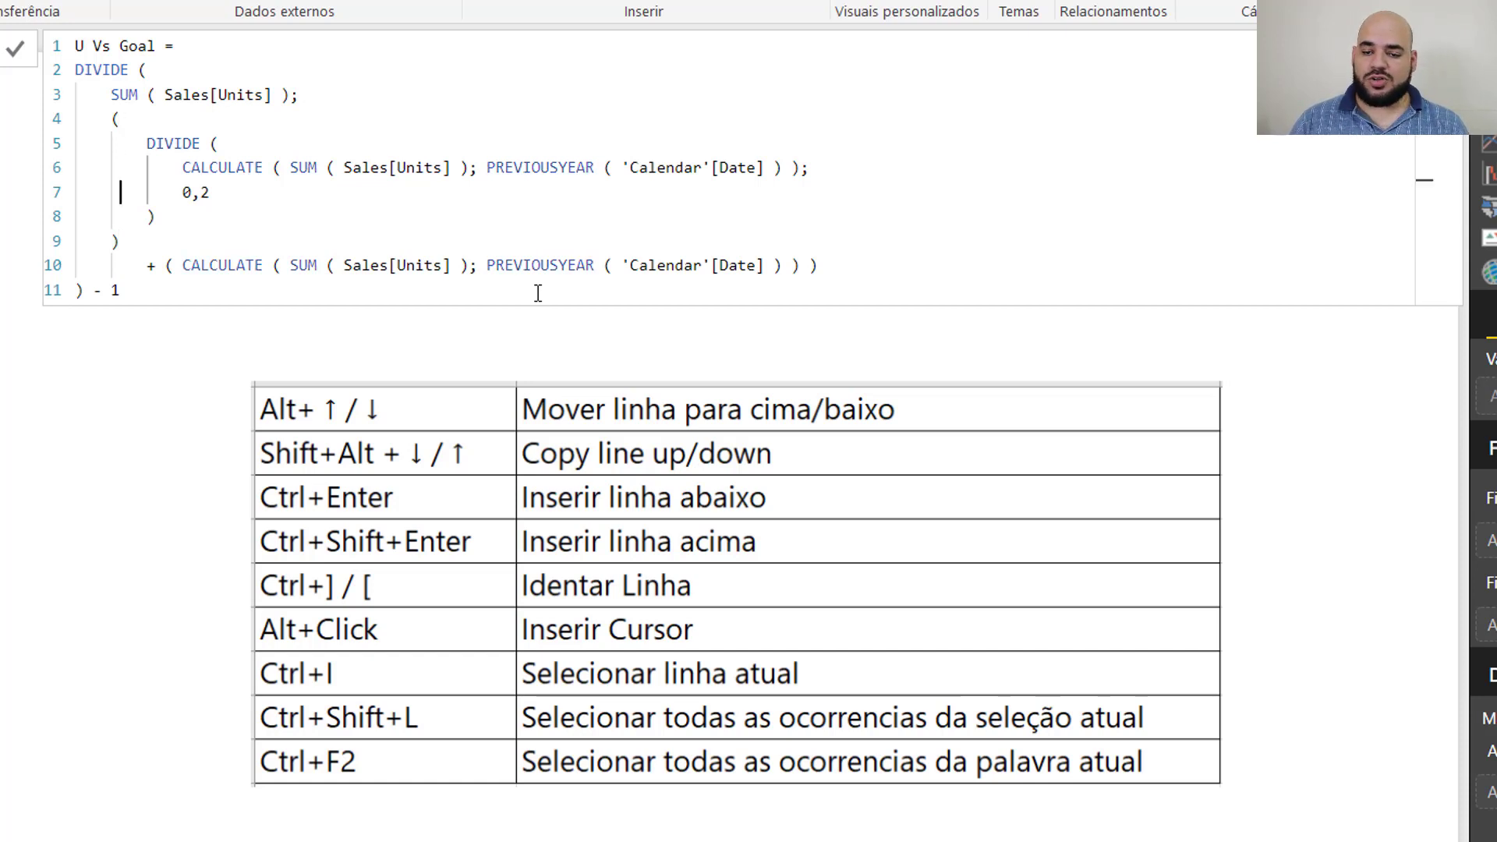
Try inserting blank lines after the 0,2 argument of the inner DIVIDE and remove them again
key(ctrl+Return)
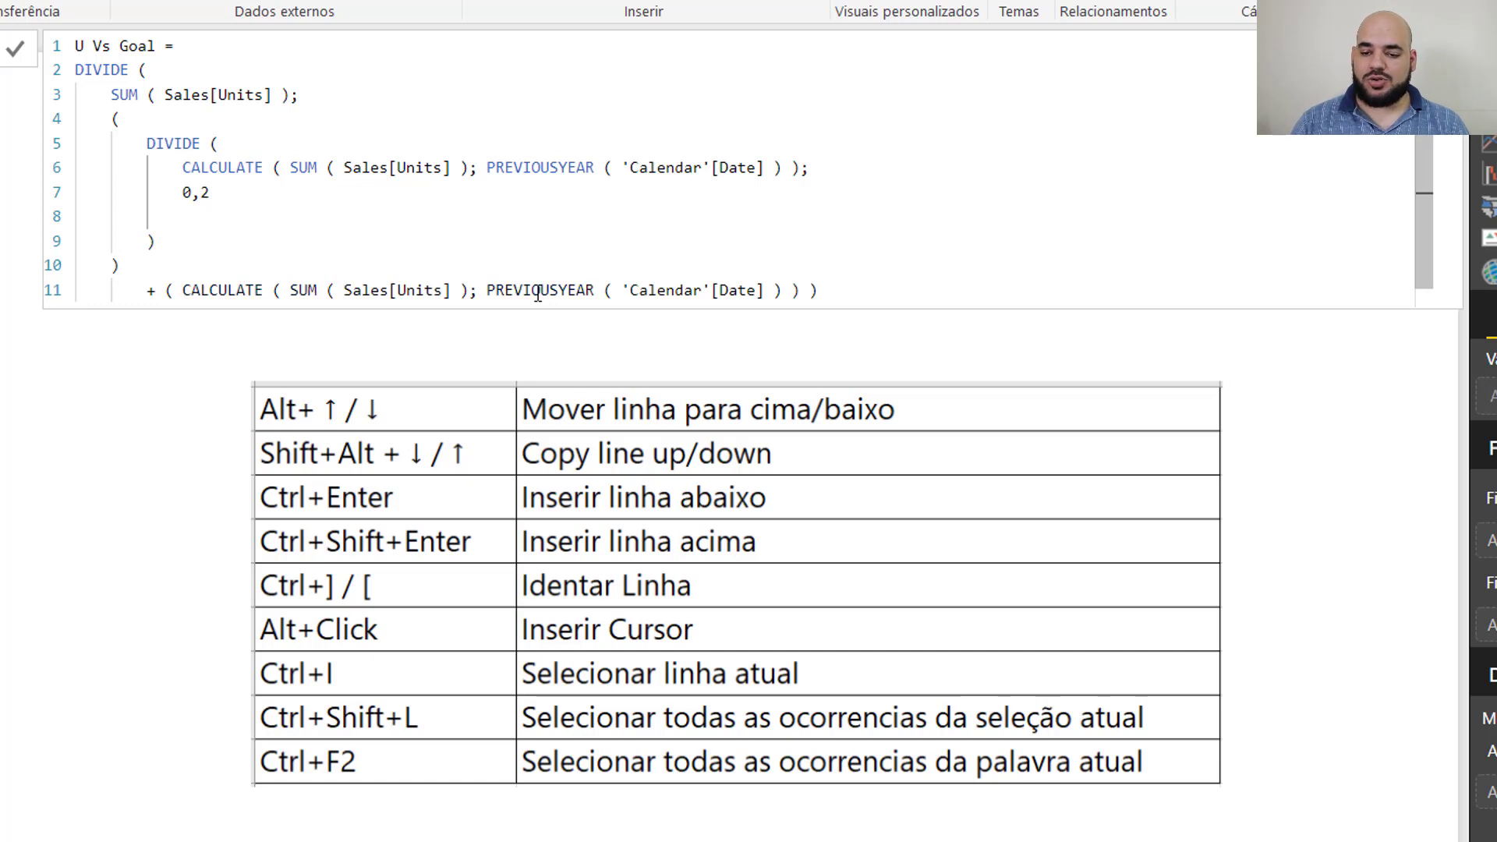
key(ctrl+shift+Return)
key(BackSpace)
key(BackSpace)
key(BackSpace)
key(BackSpace)
key(BackSpace)
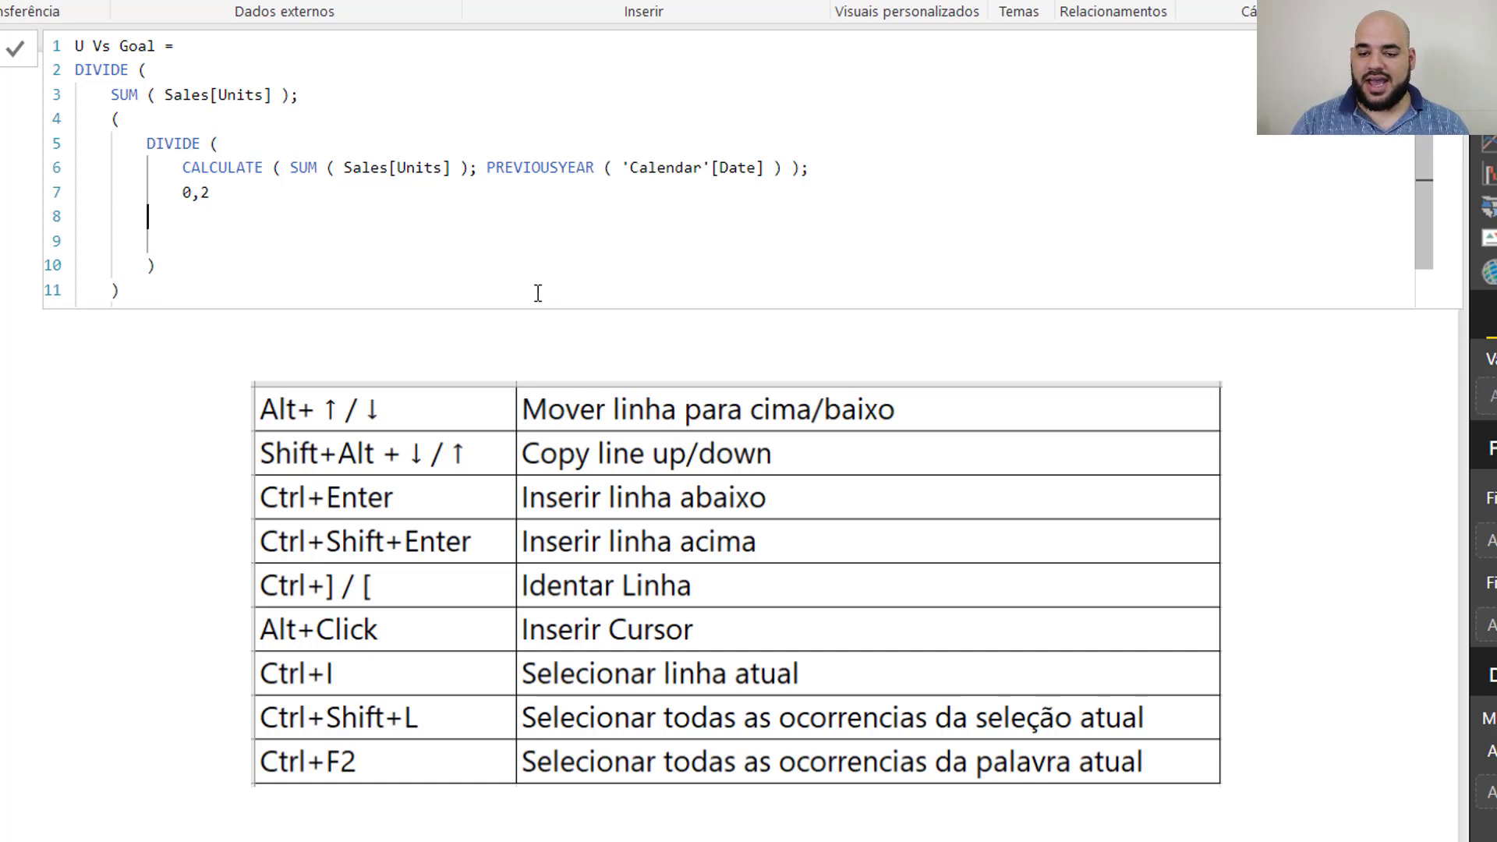
text(2)
key(Down)
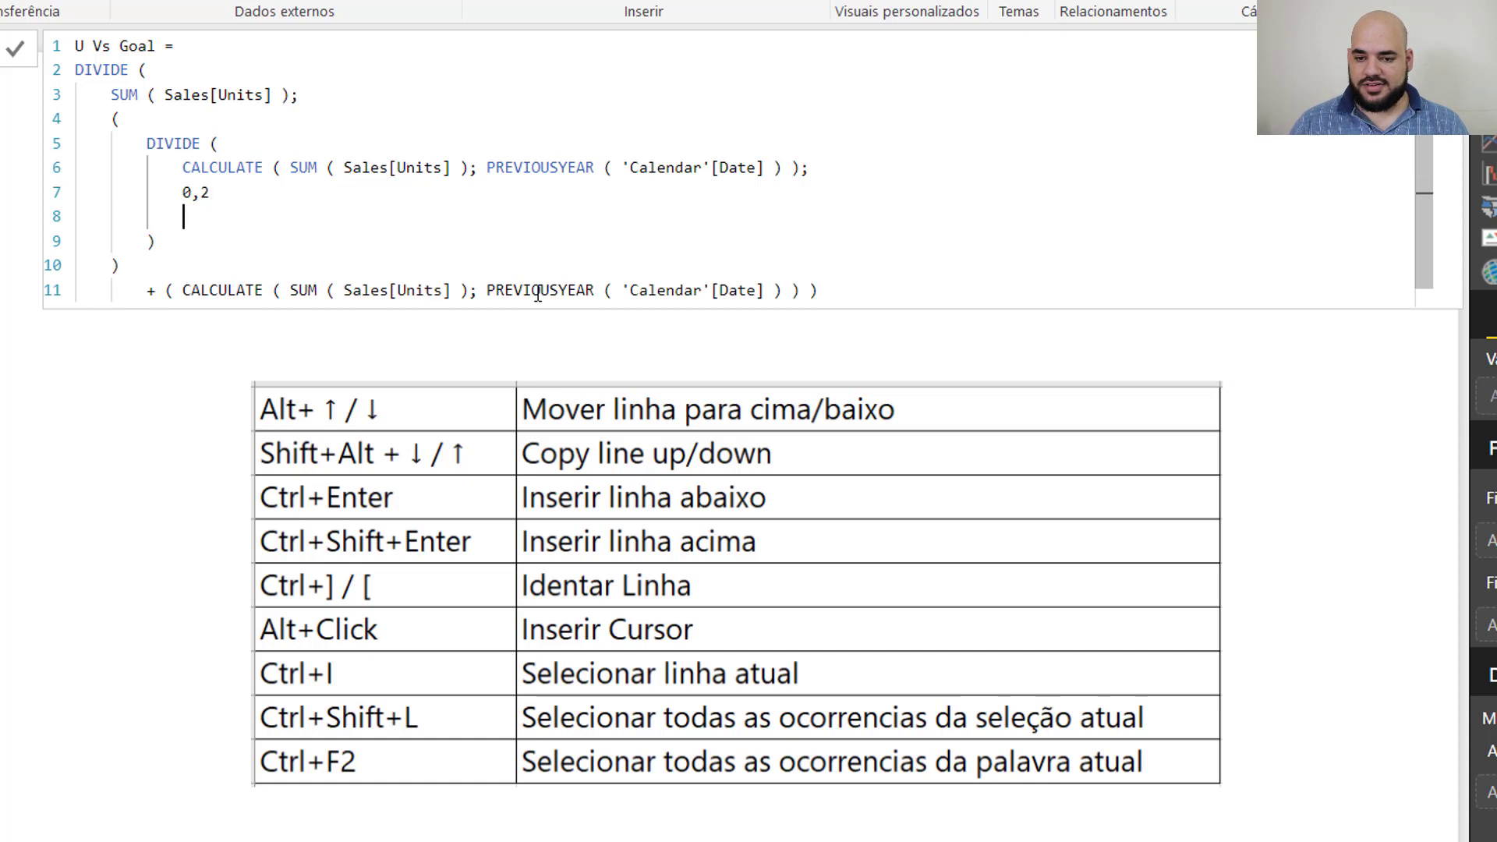
key(BackSpace)
key(BackSpace)
key(BackSpace)
key(BackSpace)
Insert a blank line above the CALCULATE line inside the inner DIVIDE of the U Vs Goal formula
key(Up)
key(Home)
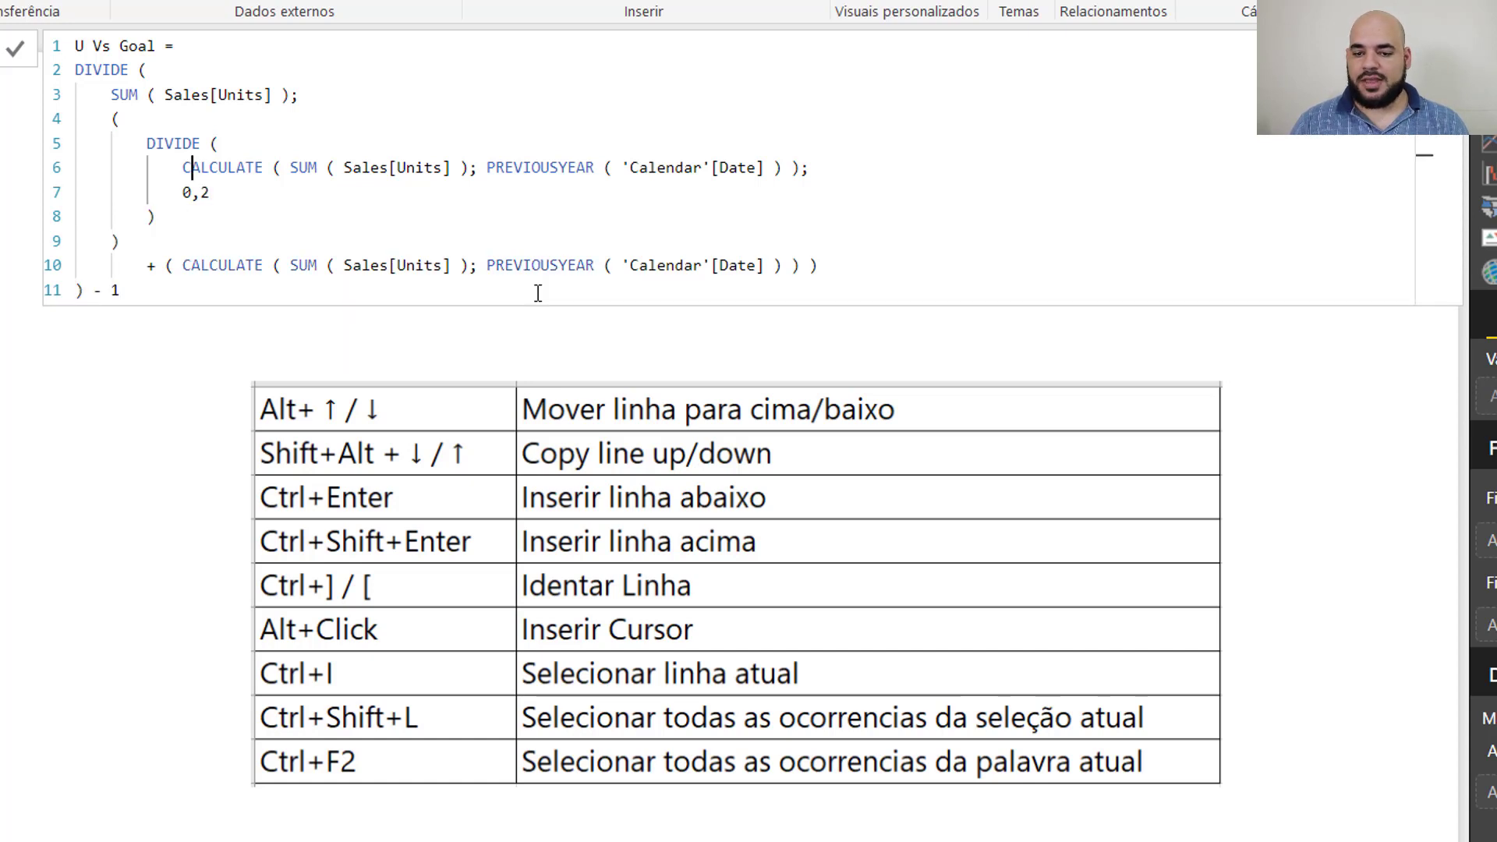
key(ctrl+shift+Return)
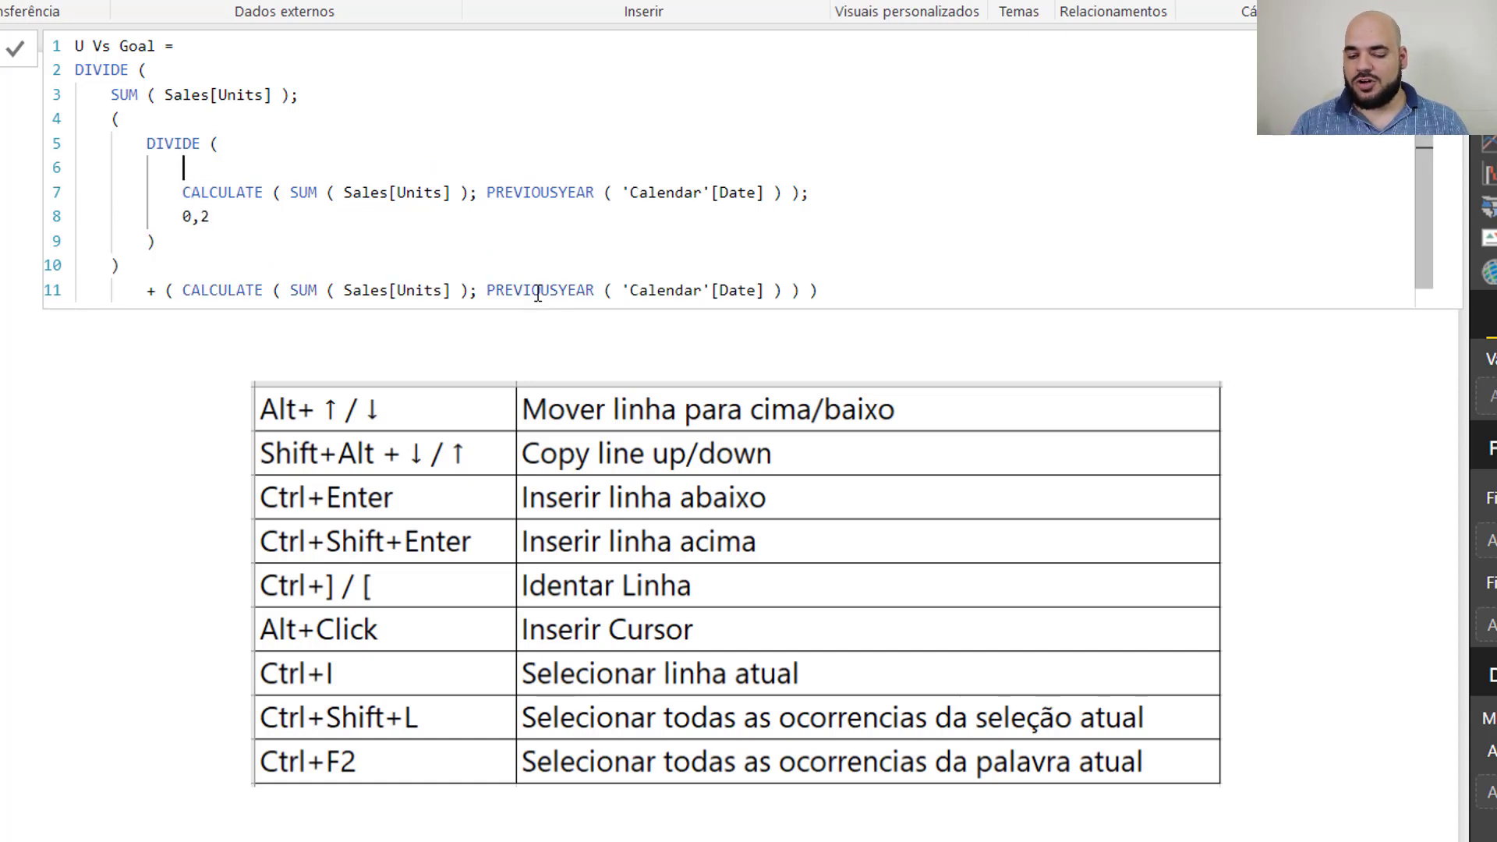
Remove the blank line above the CALCULATE line inside the inner DIVIDE of the U Vs Goal formula
key(BackSpace)
key(BackSpace)
key(BackSpace)
key(BackSpace)
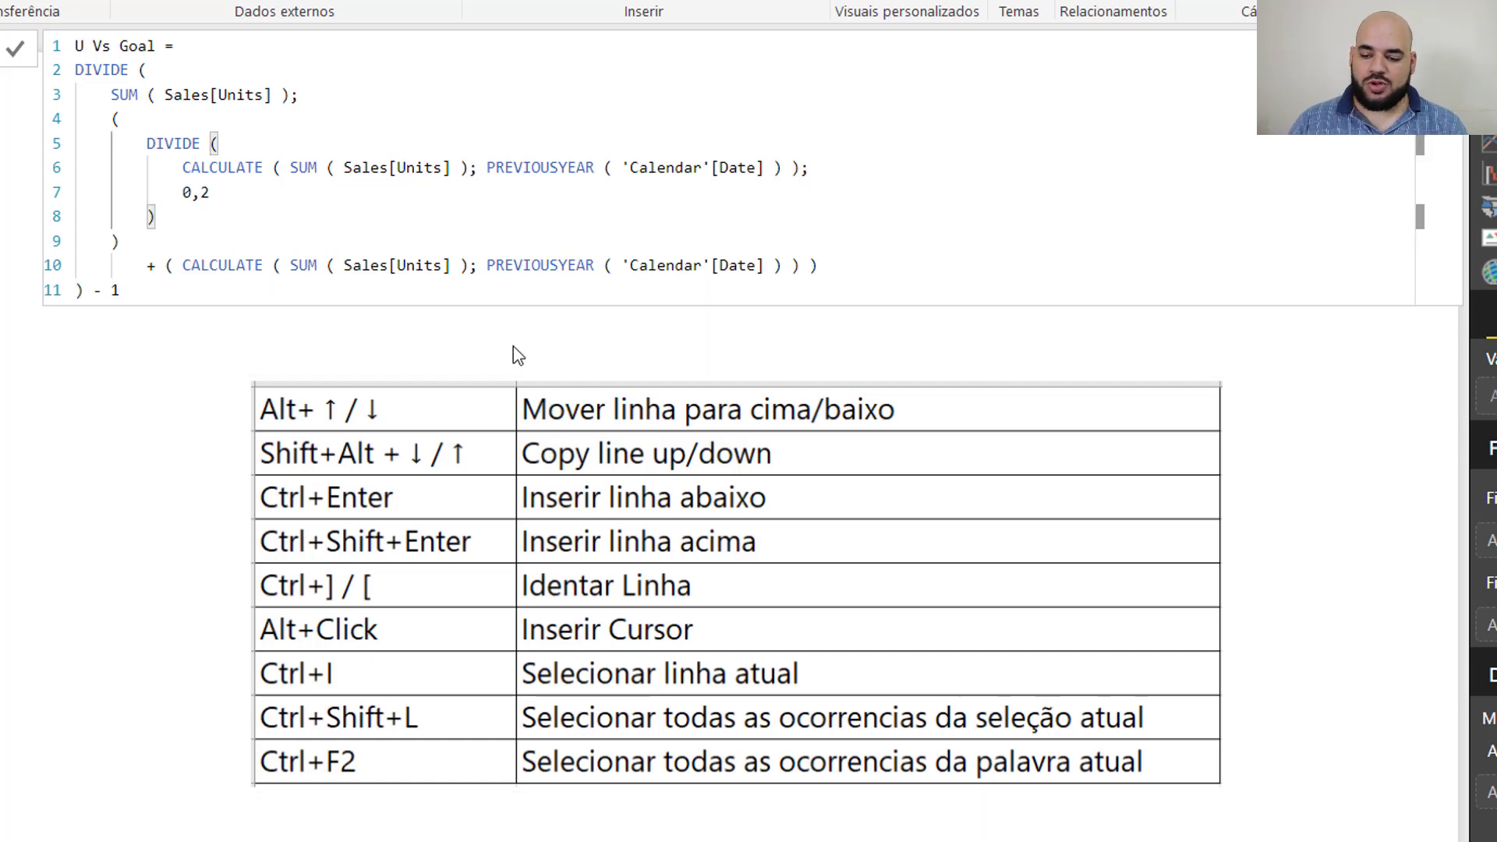
Select the entire inner DIVIDE ( line of the formula, and clear the selection
key(ctrl+l)
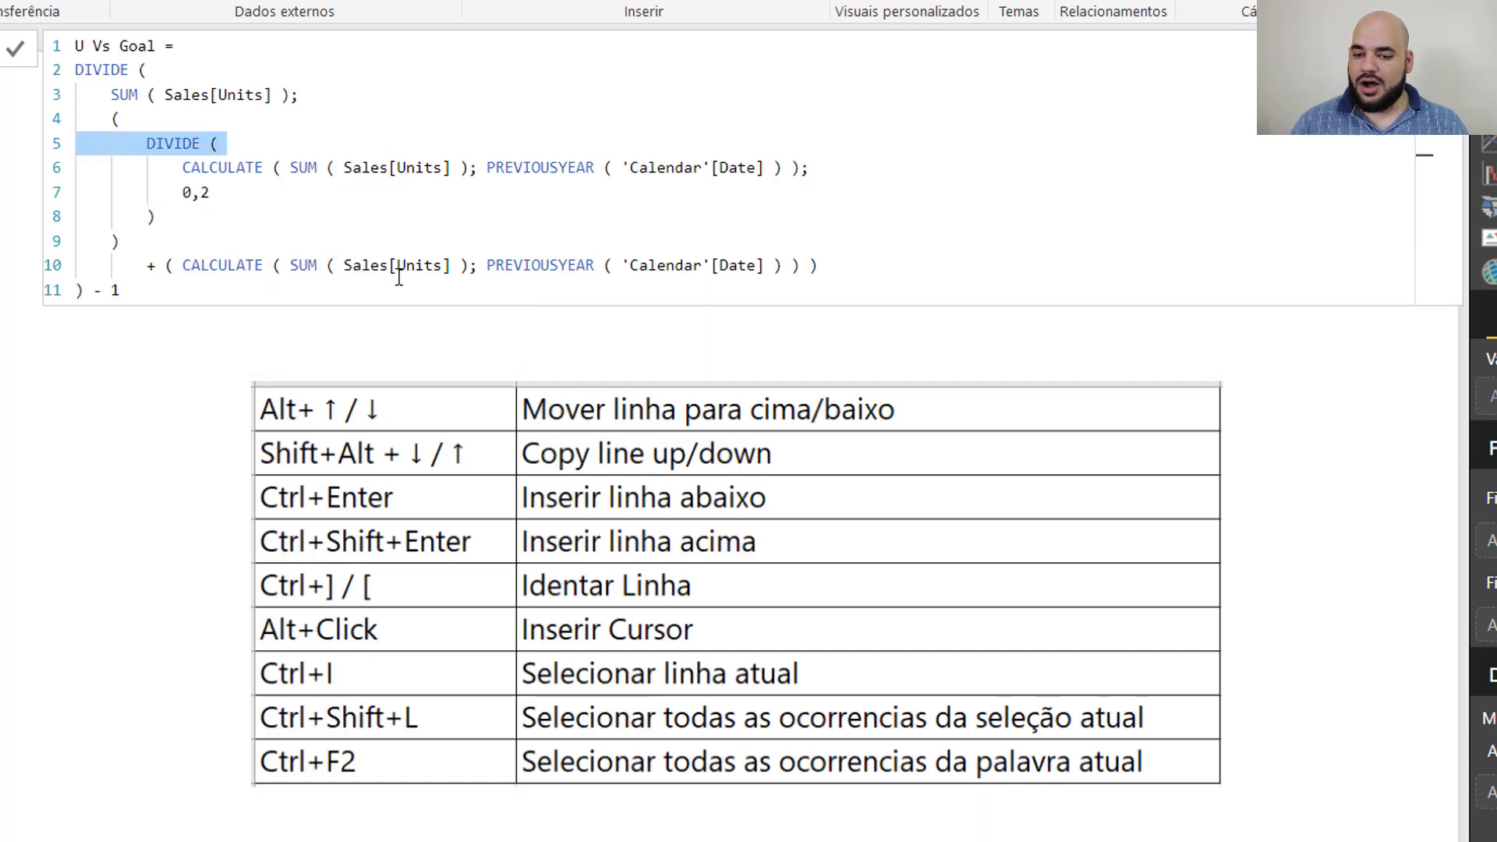
key(Down)
key(Right)
key(Right)
key(Right)
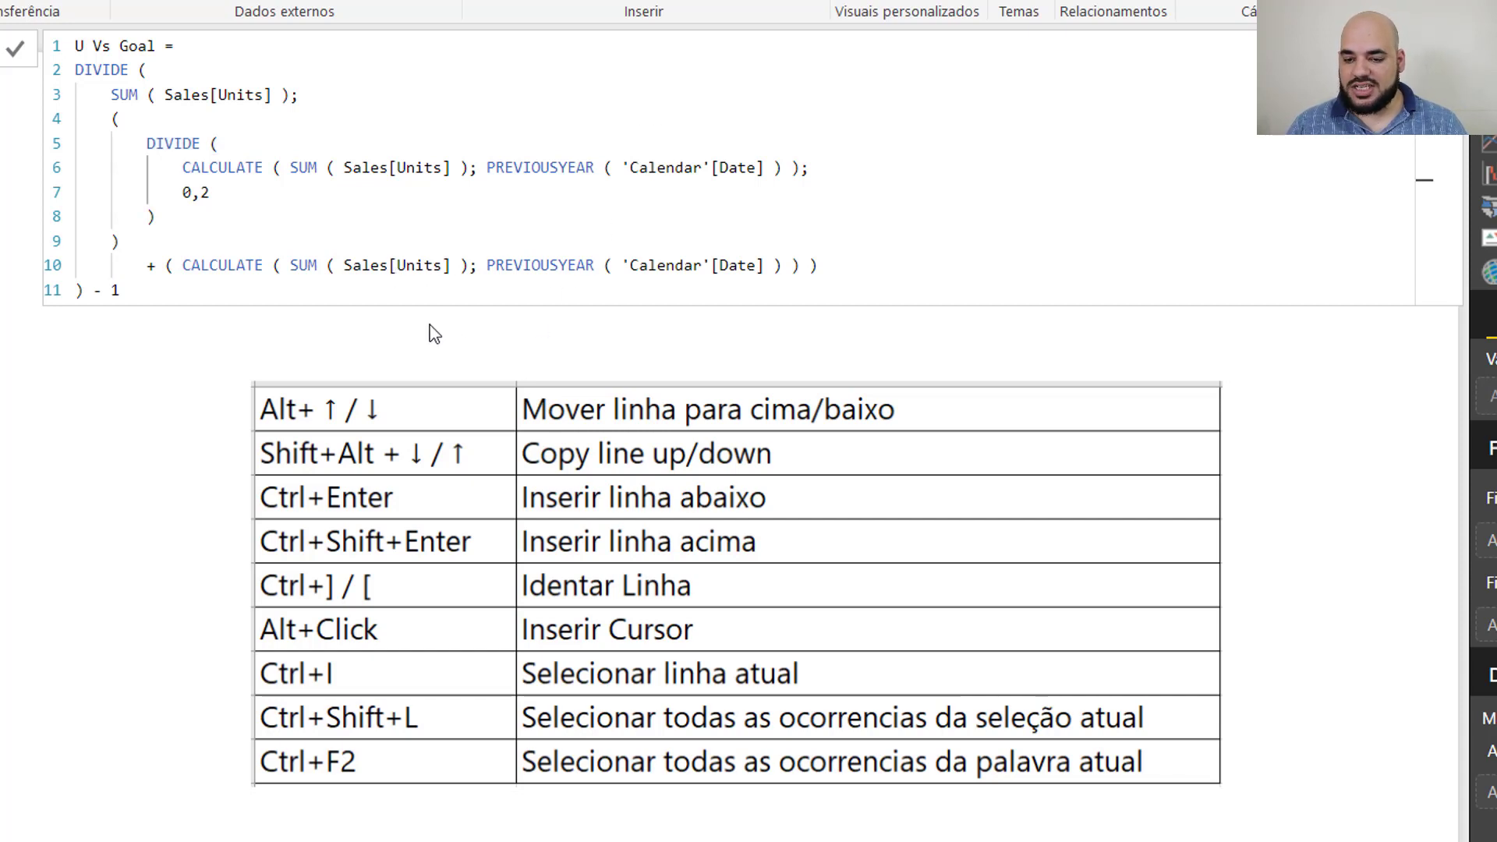
Select all occurrences of SUM in the formula at once, starting from the one in the inner DIVIDE, and clear the selection
double_click(300, 167)
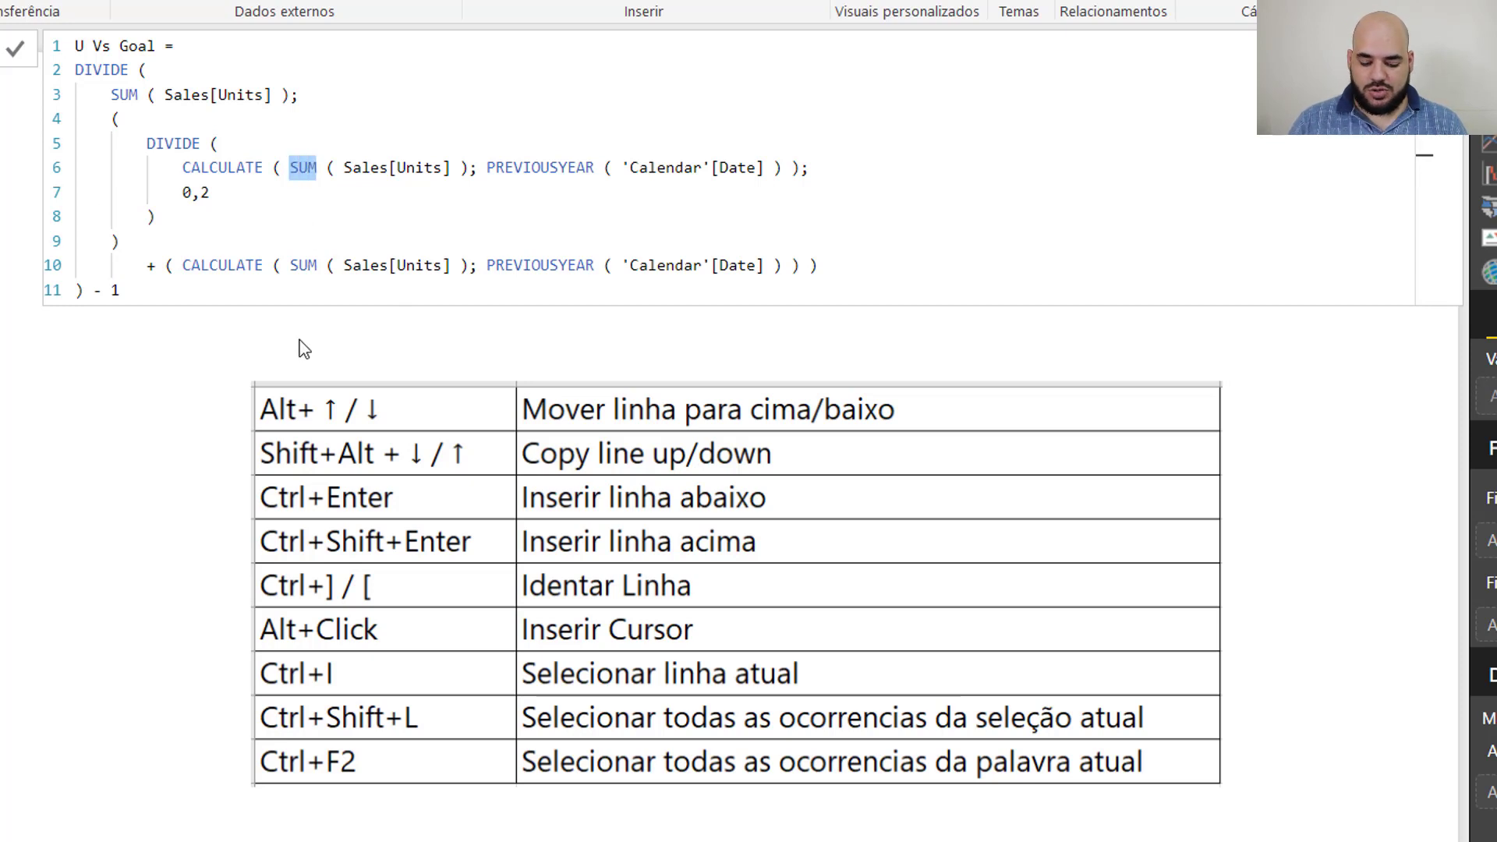
key(ctrl+shift+l)
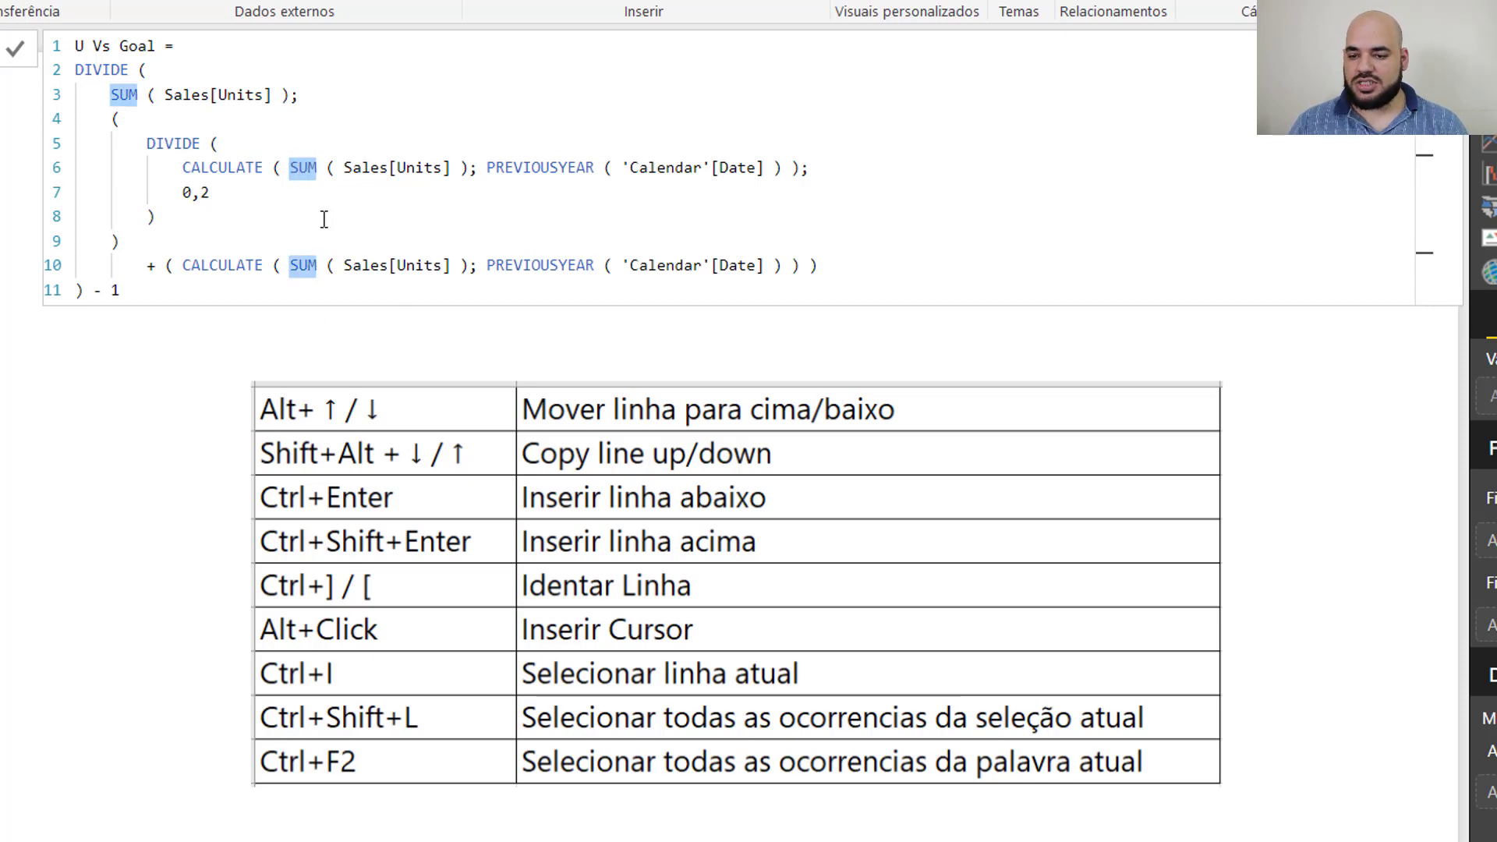
click(263, 167)
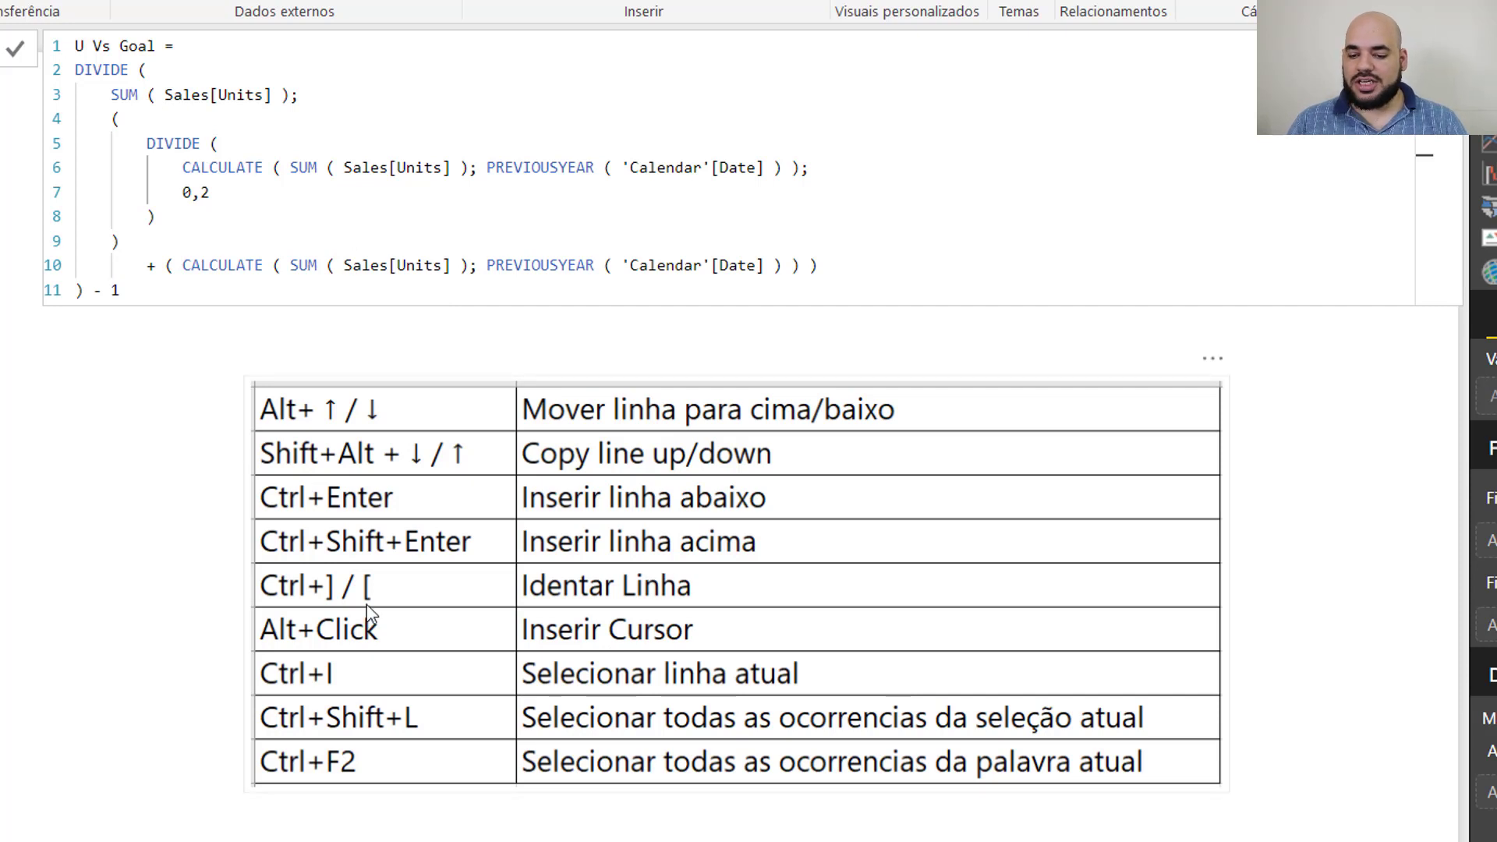
Delete the Sales[Units] argument from each of the three SUM functions in the formula
drag(164, 95, 273, 96)
key(Delete)
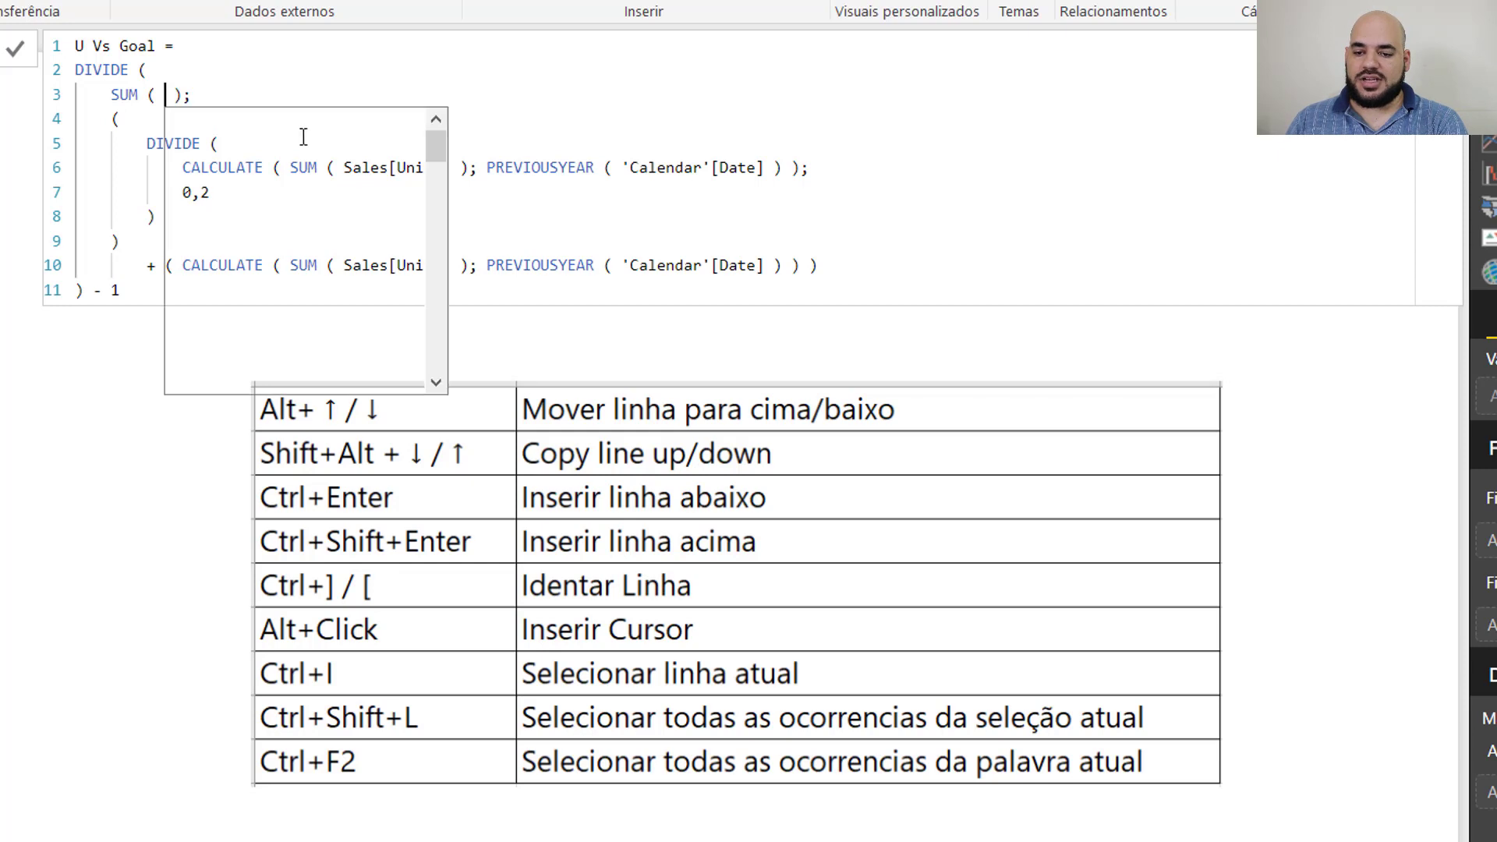
click(506, 70)
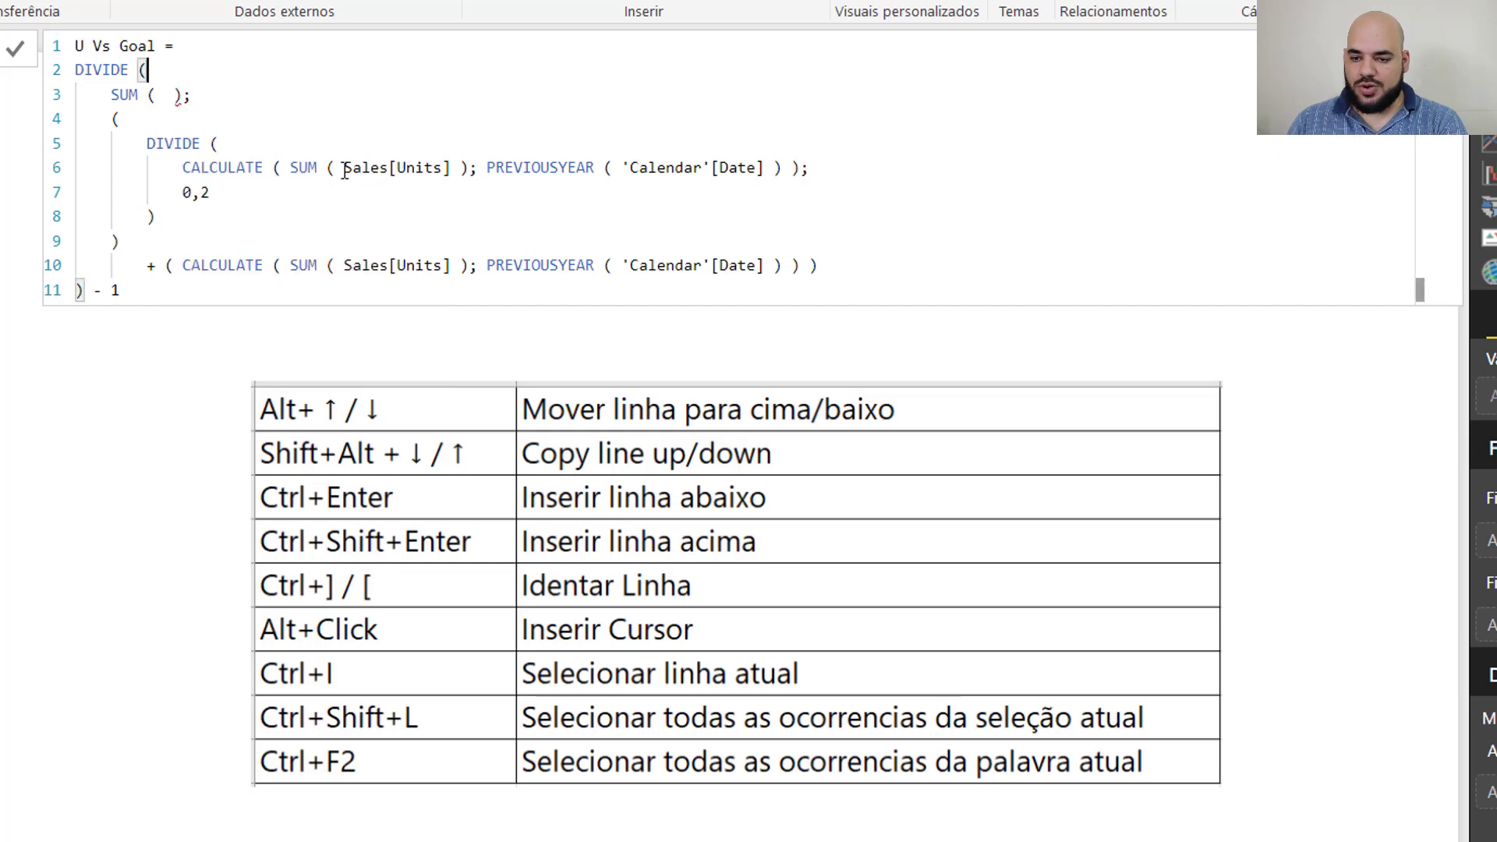
drag(344, 170, 454, 170)
key(Delete)
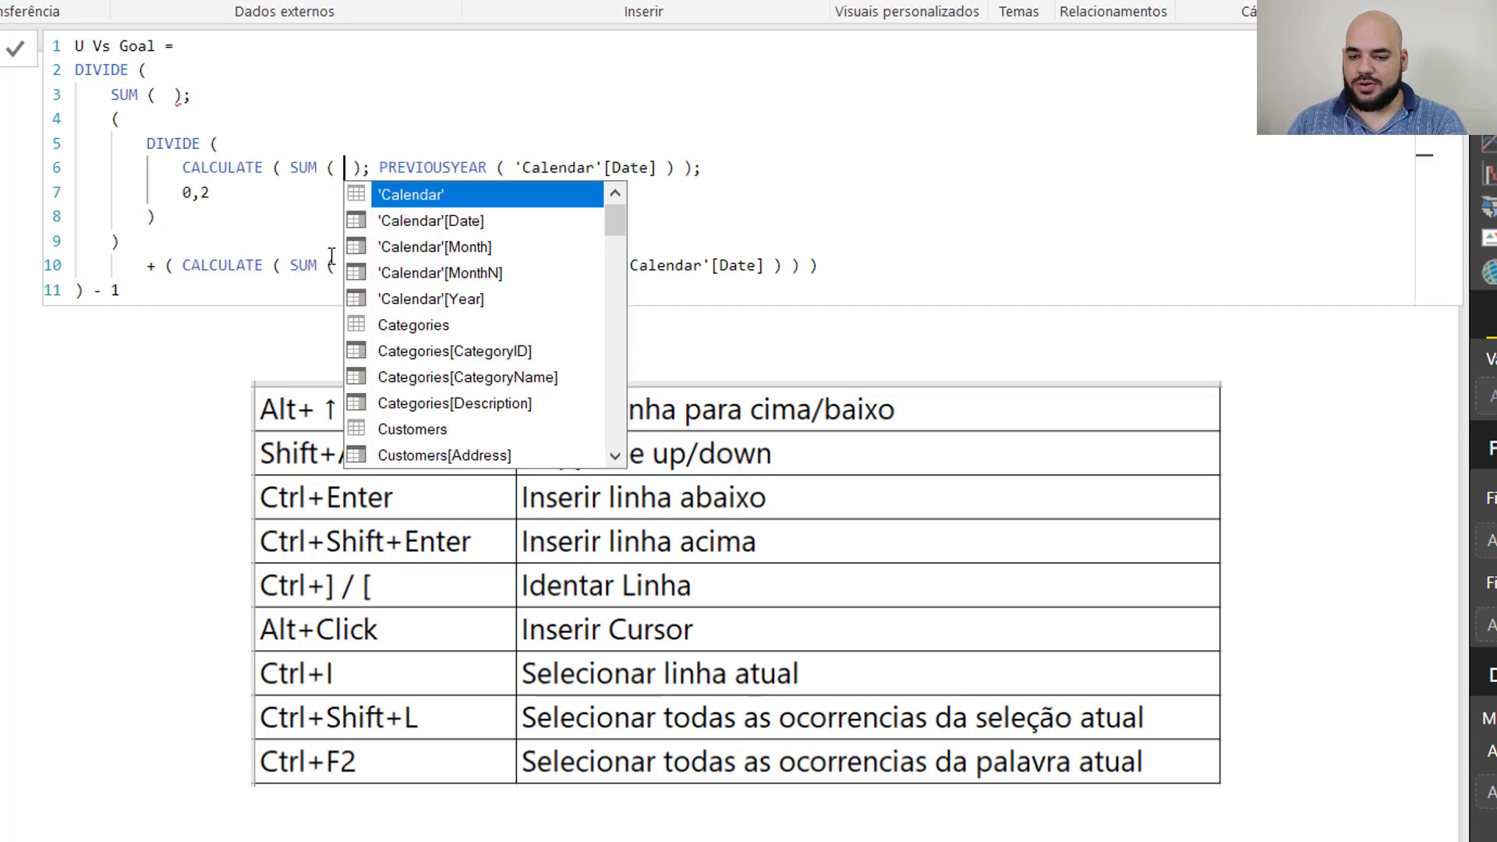
key(Escape)
drag(344, 265, 451, 268)
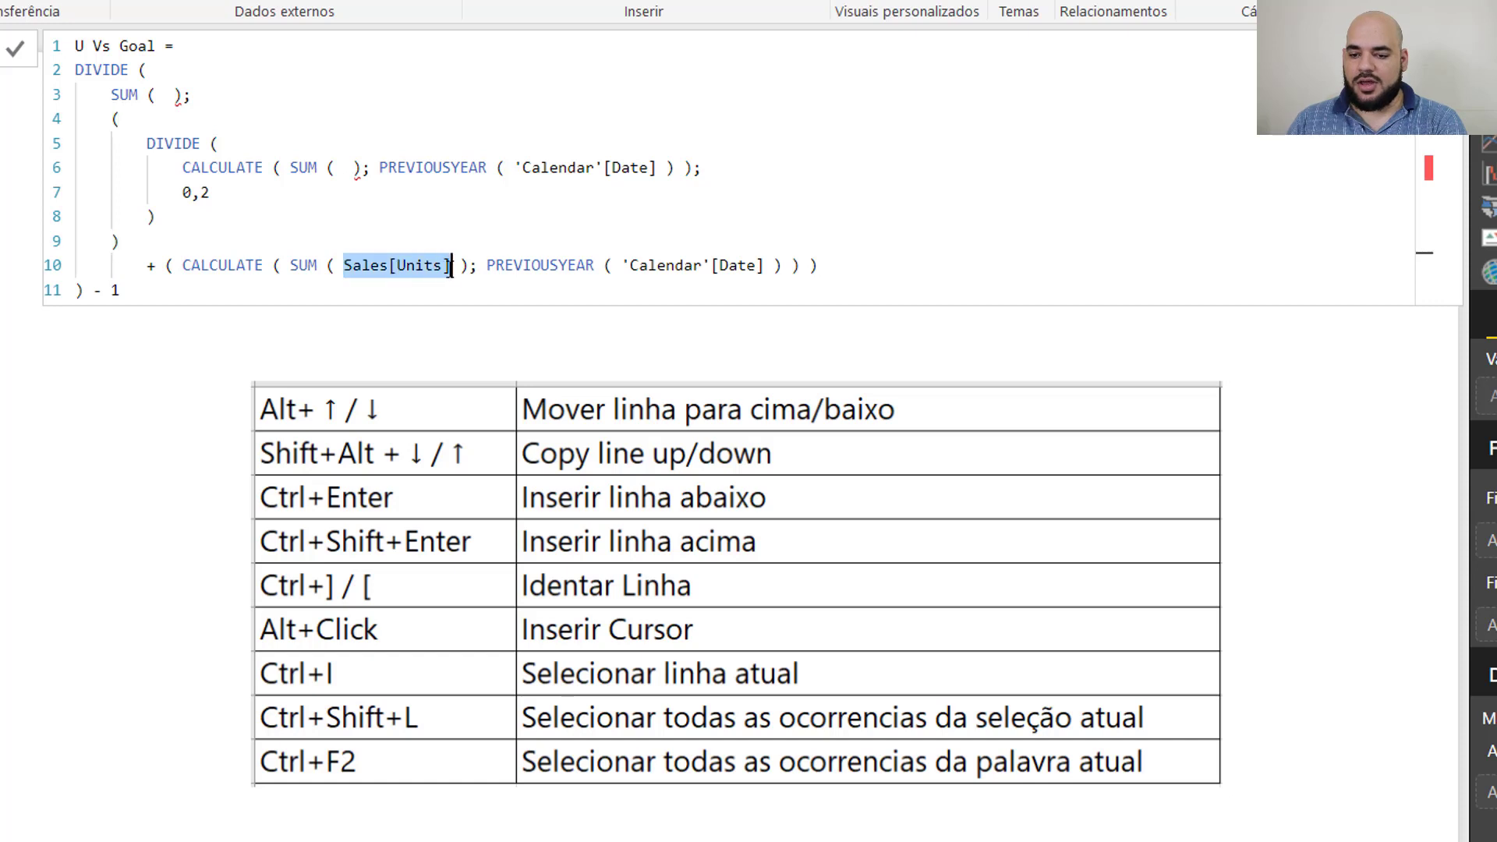
key(Delete)
key(Escape)
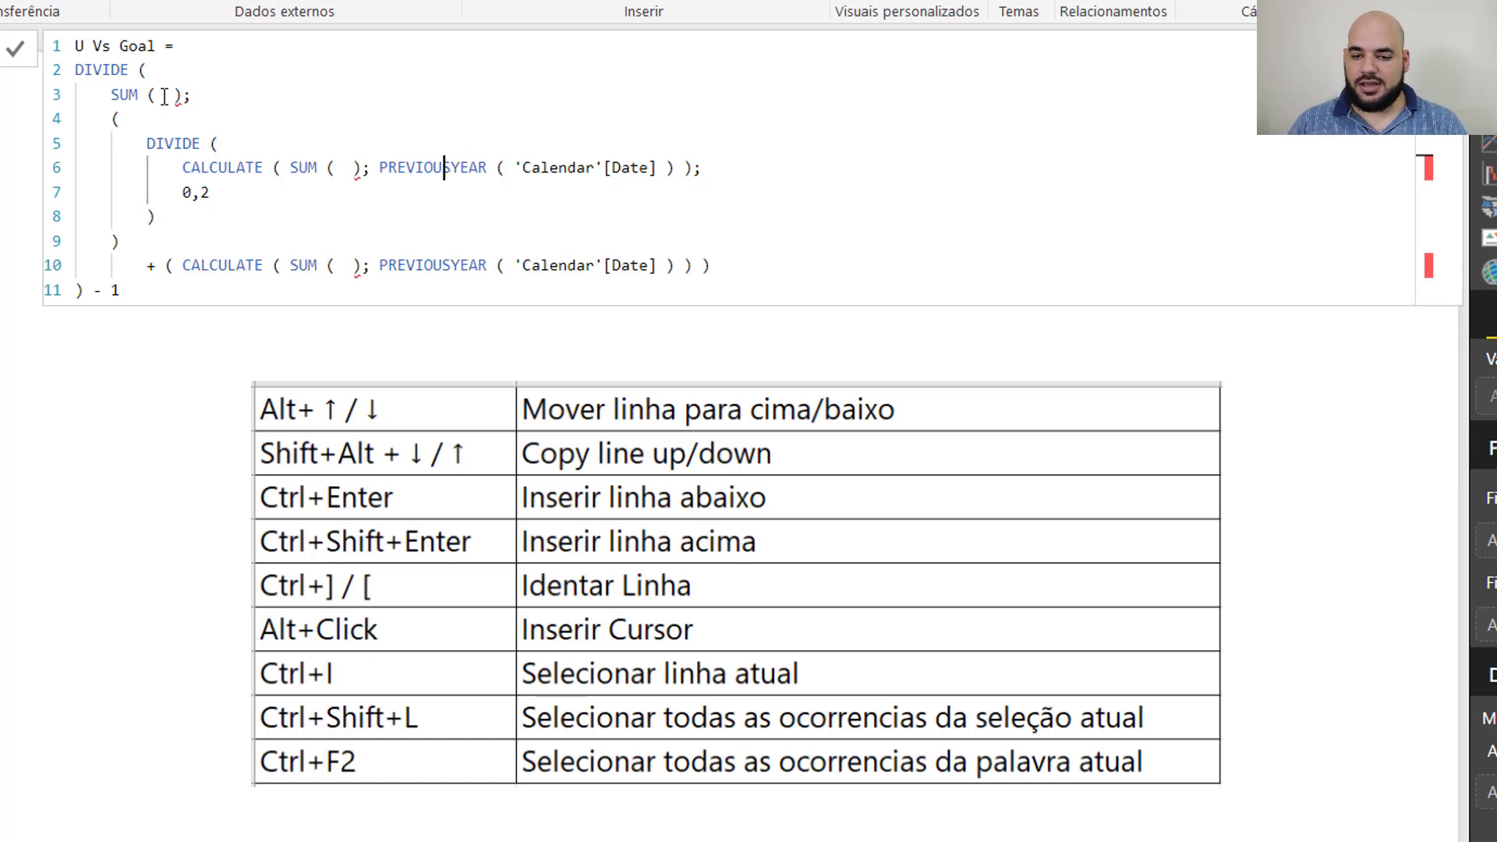
Fill Sales[Units] into all three empty SUM functions simultaneously using multiple cursors
alt+click(344, 168)
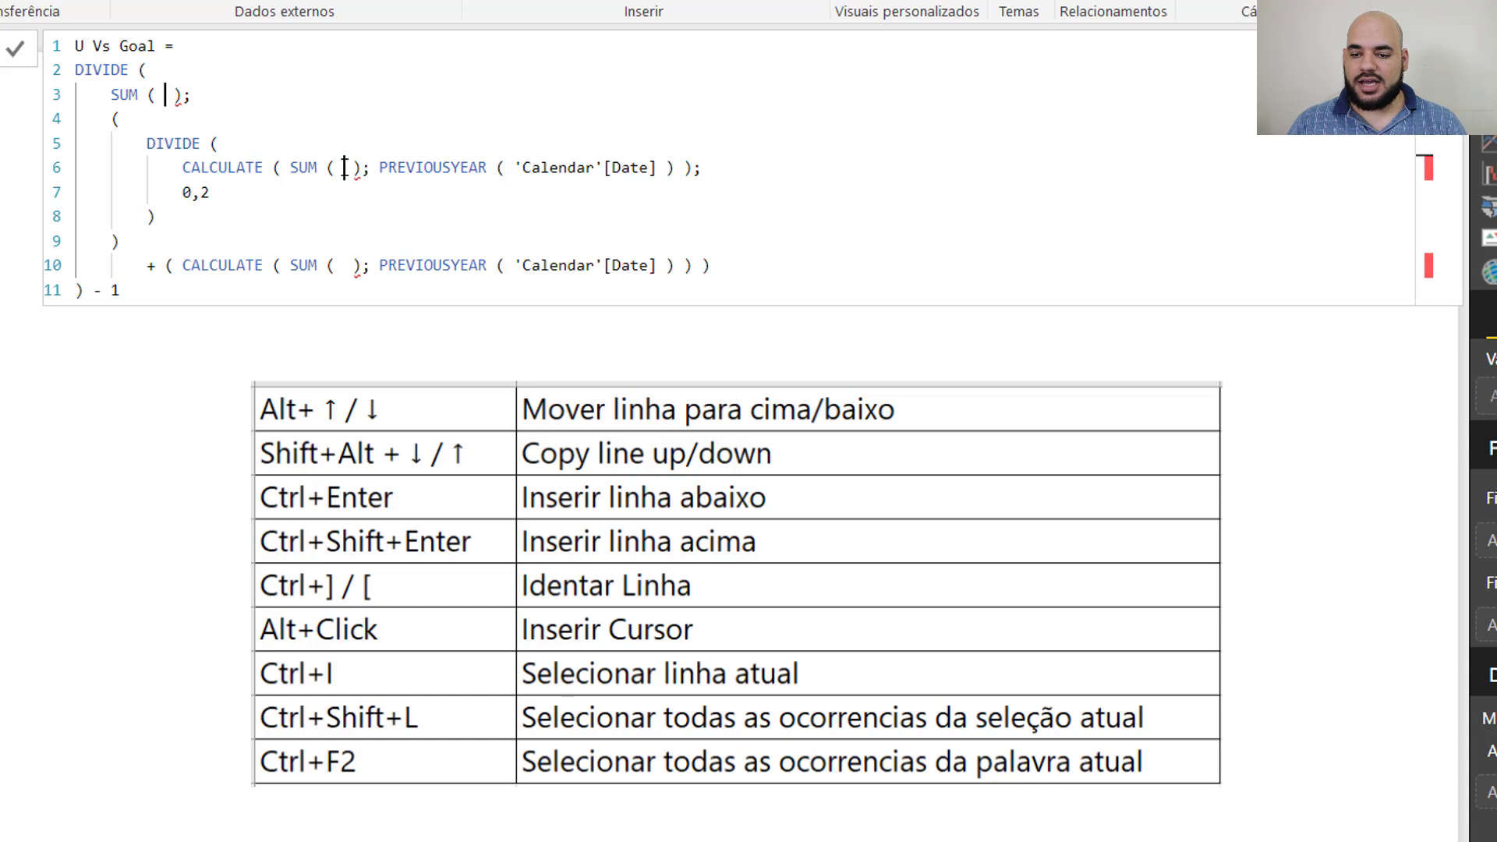
alt+click(344, 265)
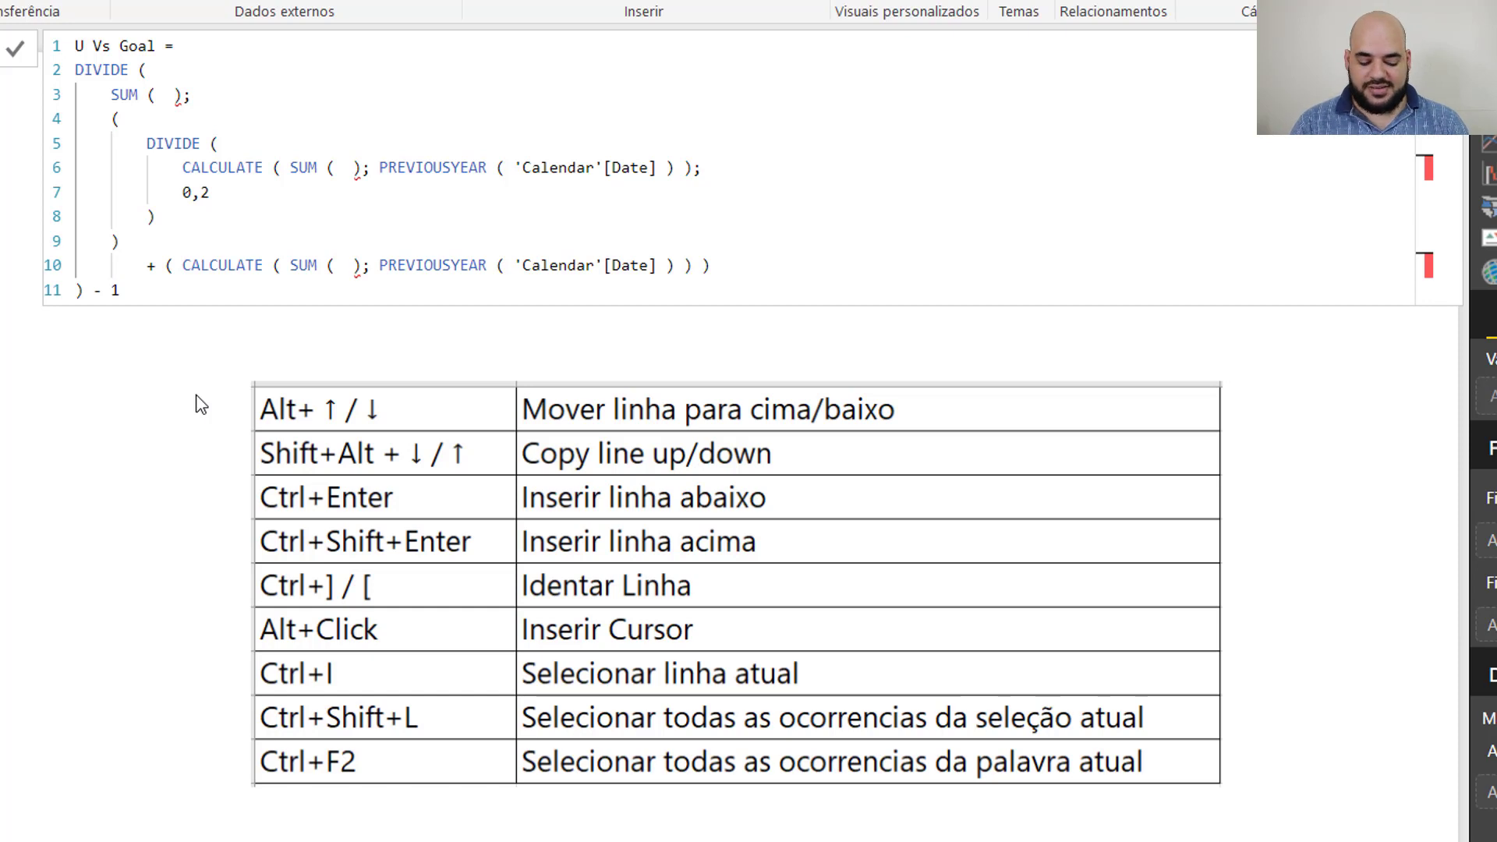
text(Sales[Uni)
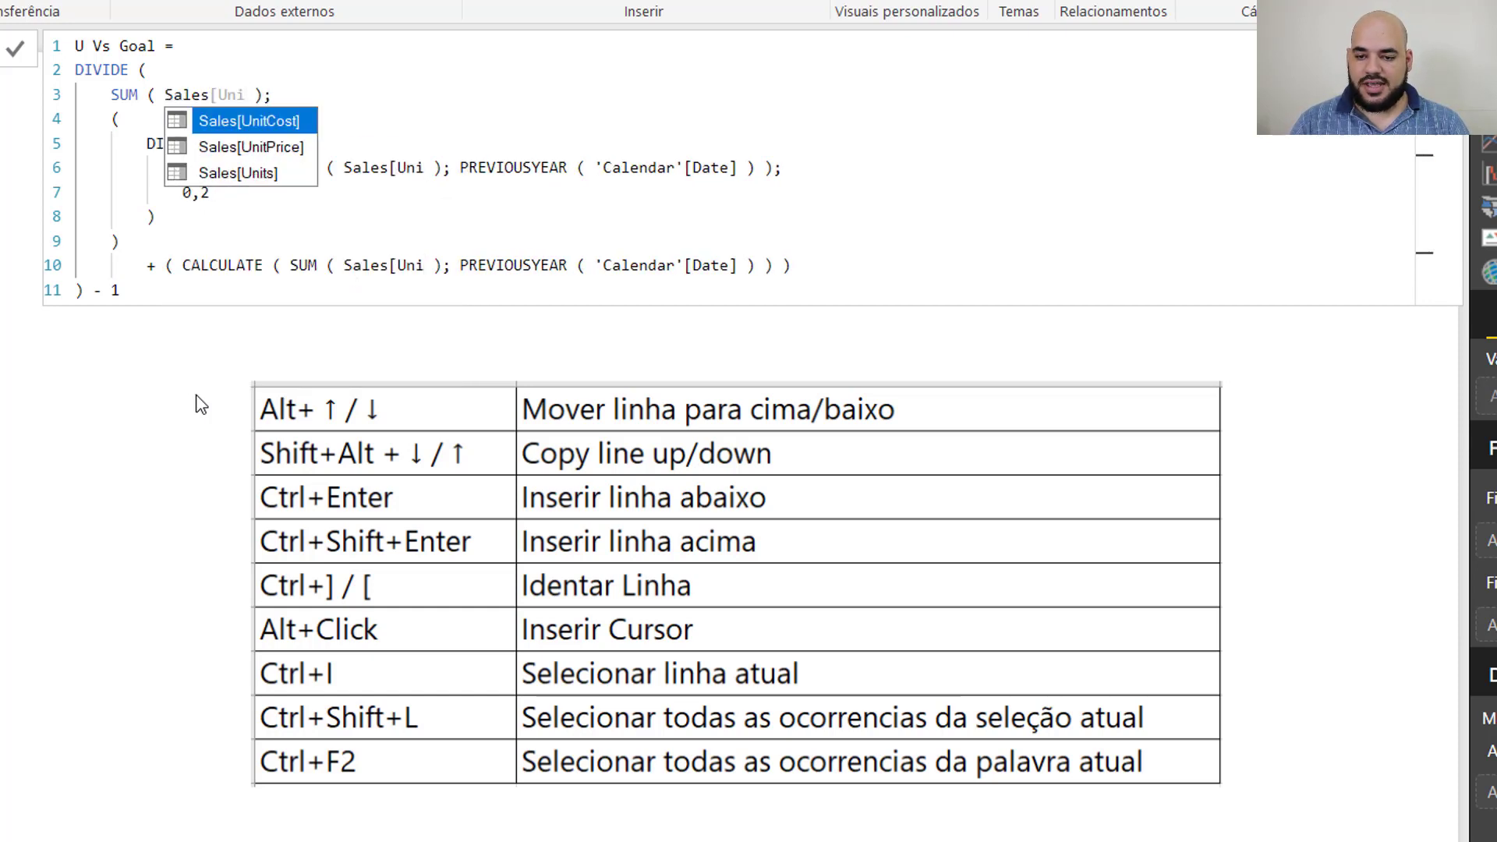
text(ts])
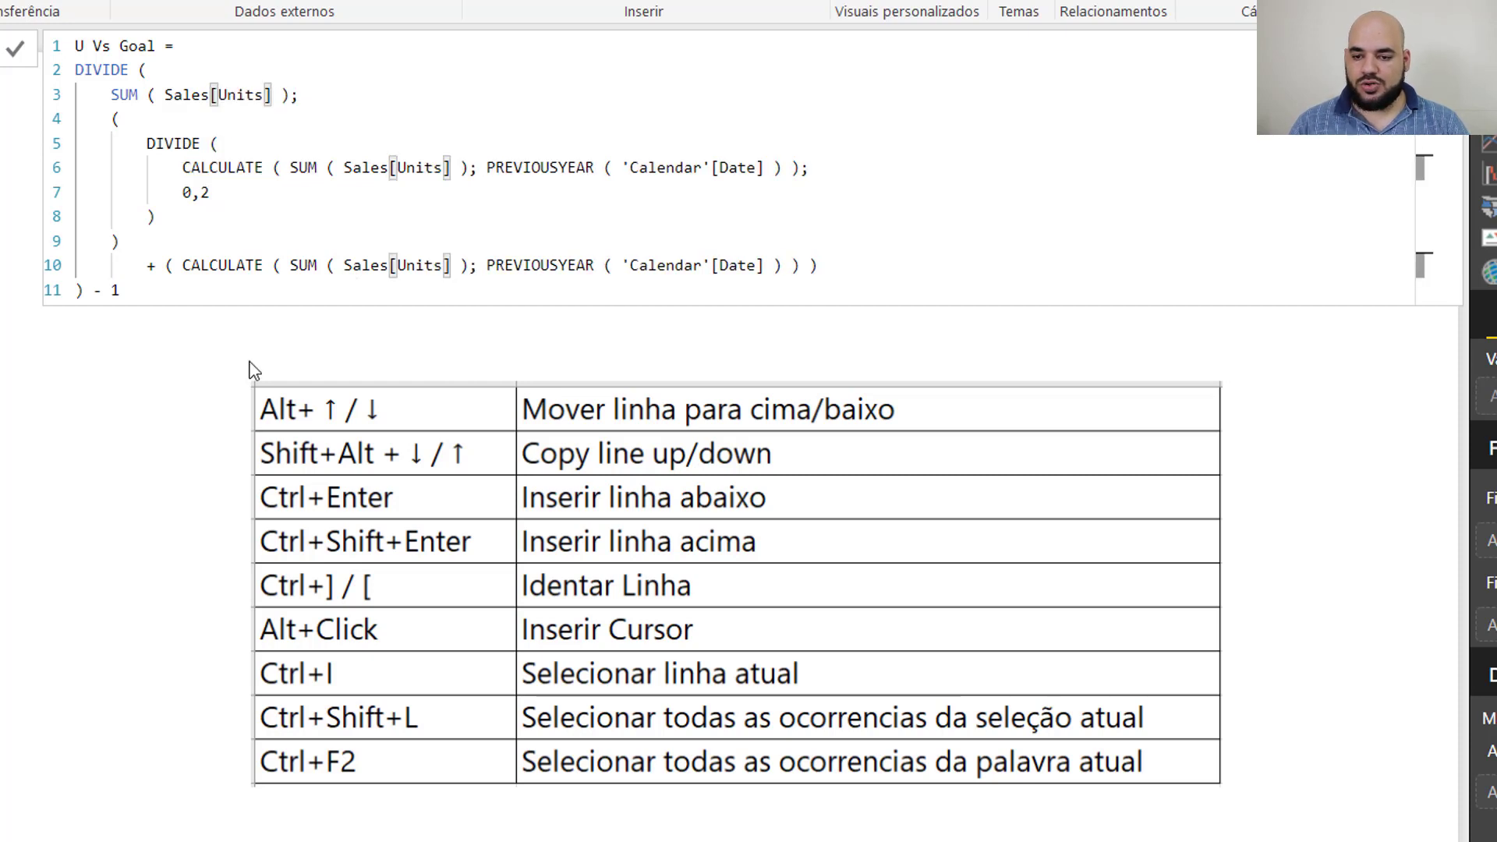
click(524, 239)
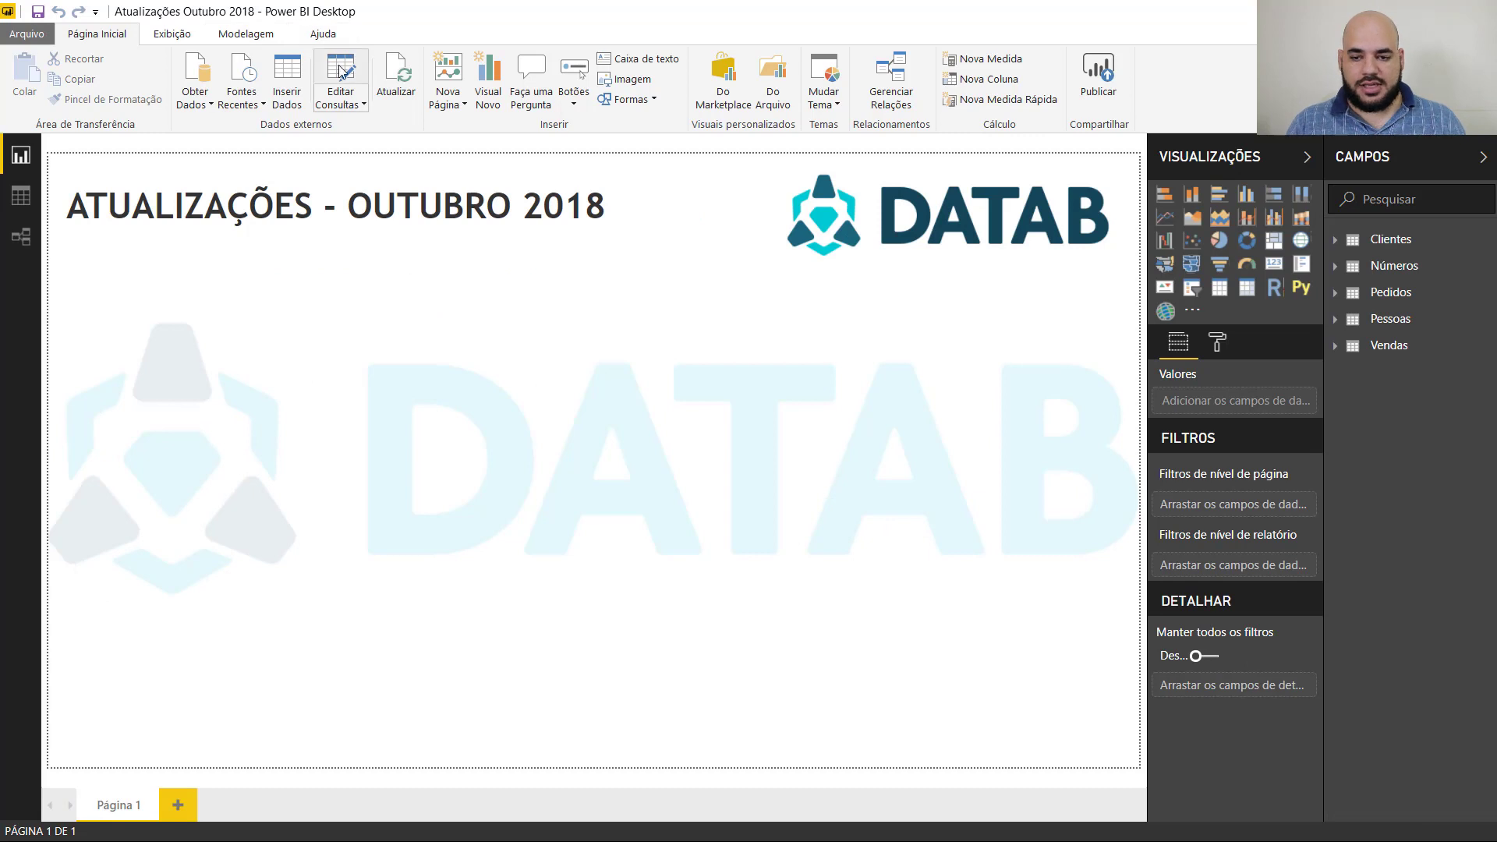
Open the Power Query Editor and show the global Recursos de visualização settings in its options
click(341, 72)
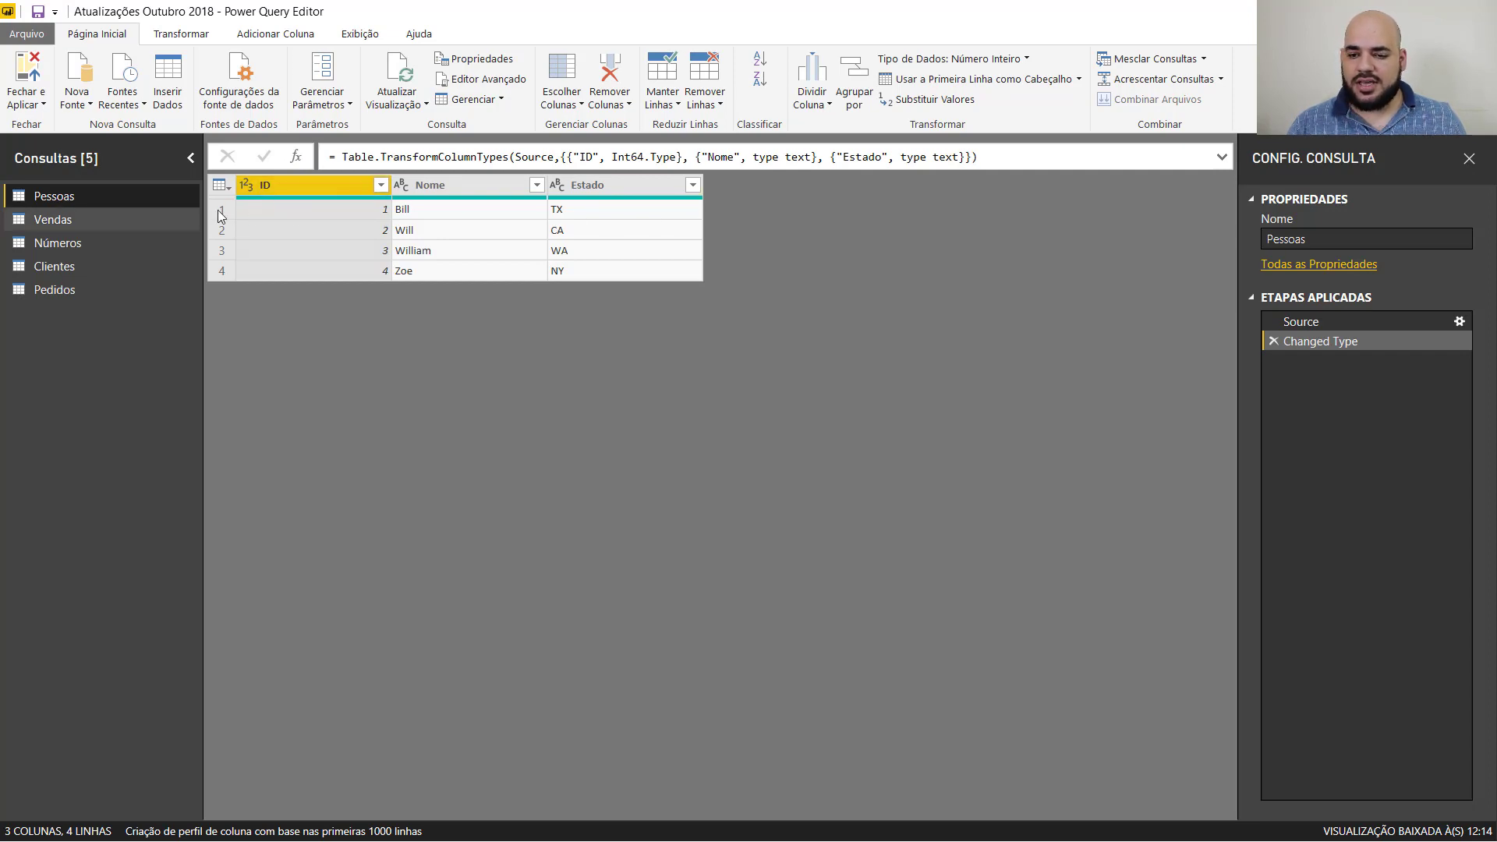
click(46, 32)
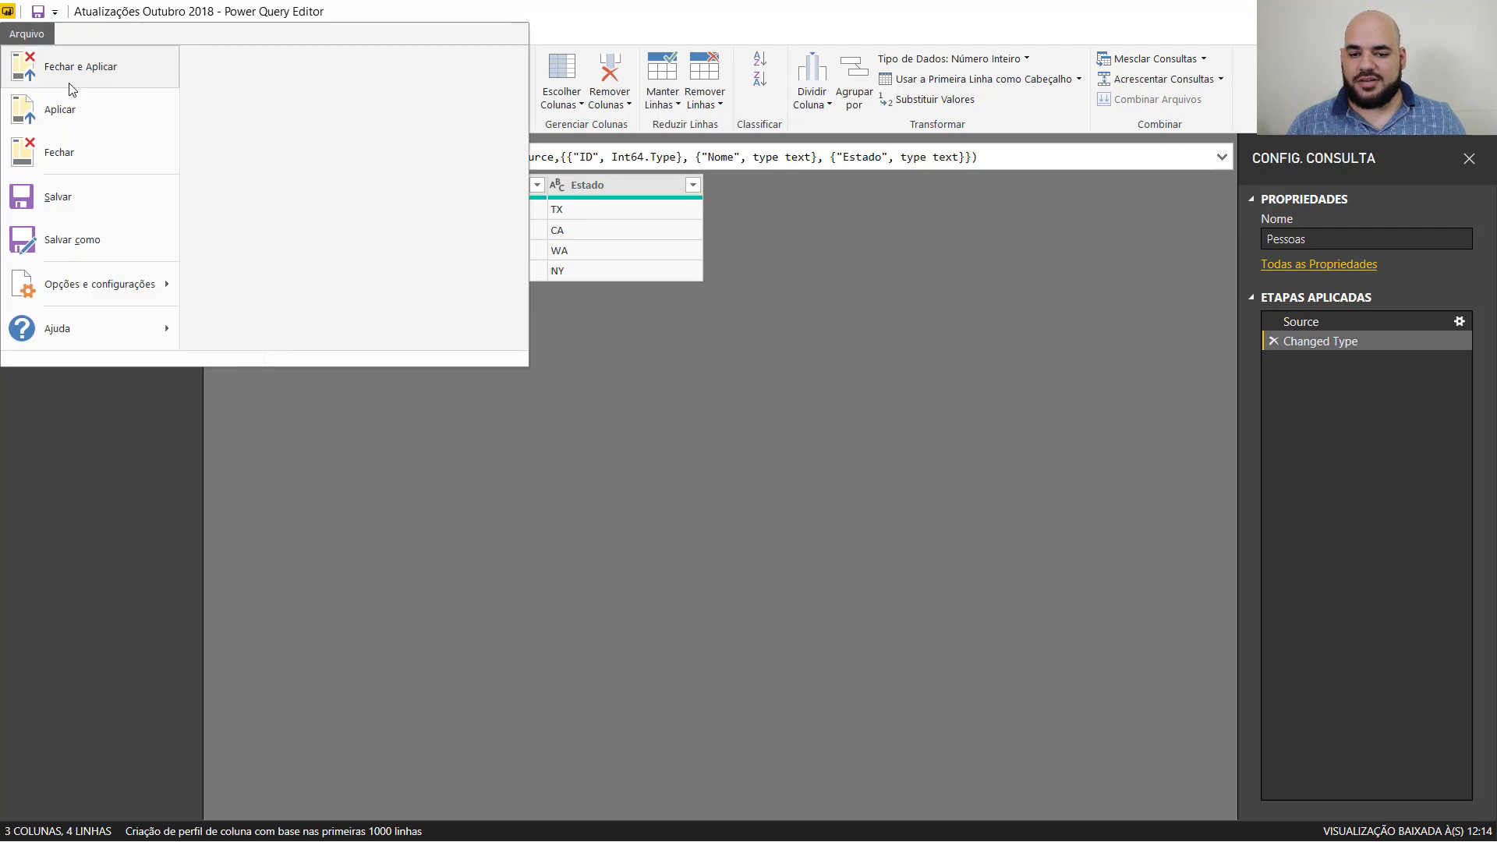
mouse_move(117, 285)
click(279, 93)
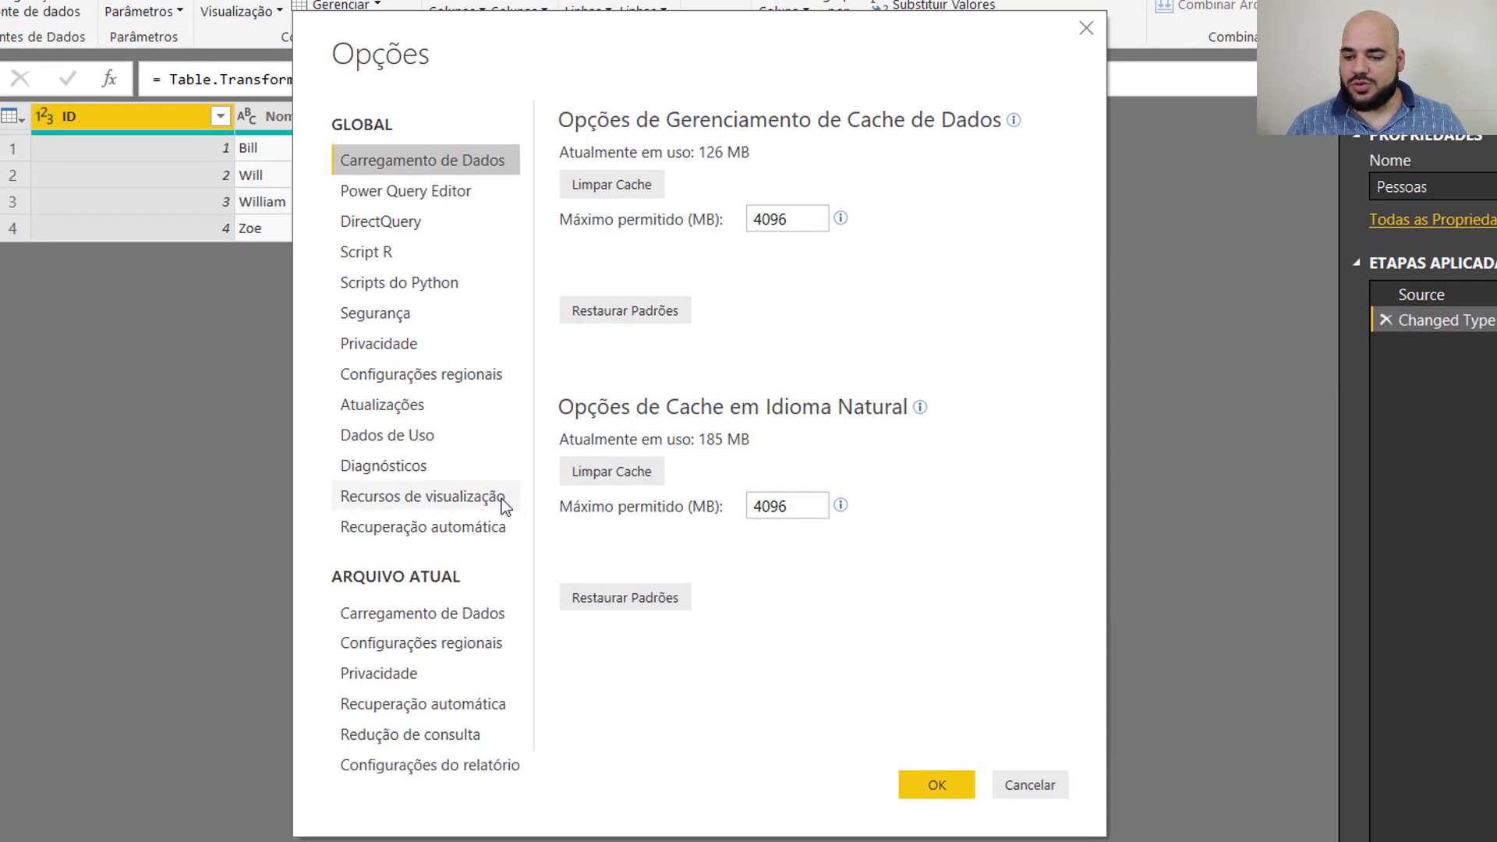
click(502, 498)
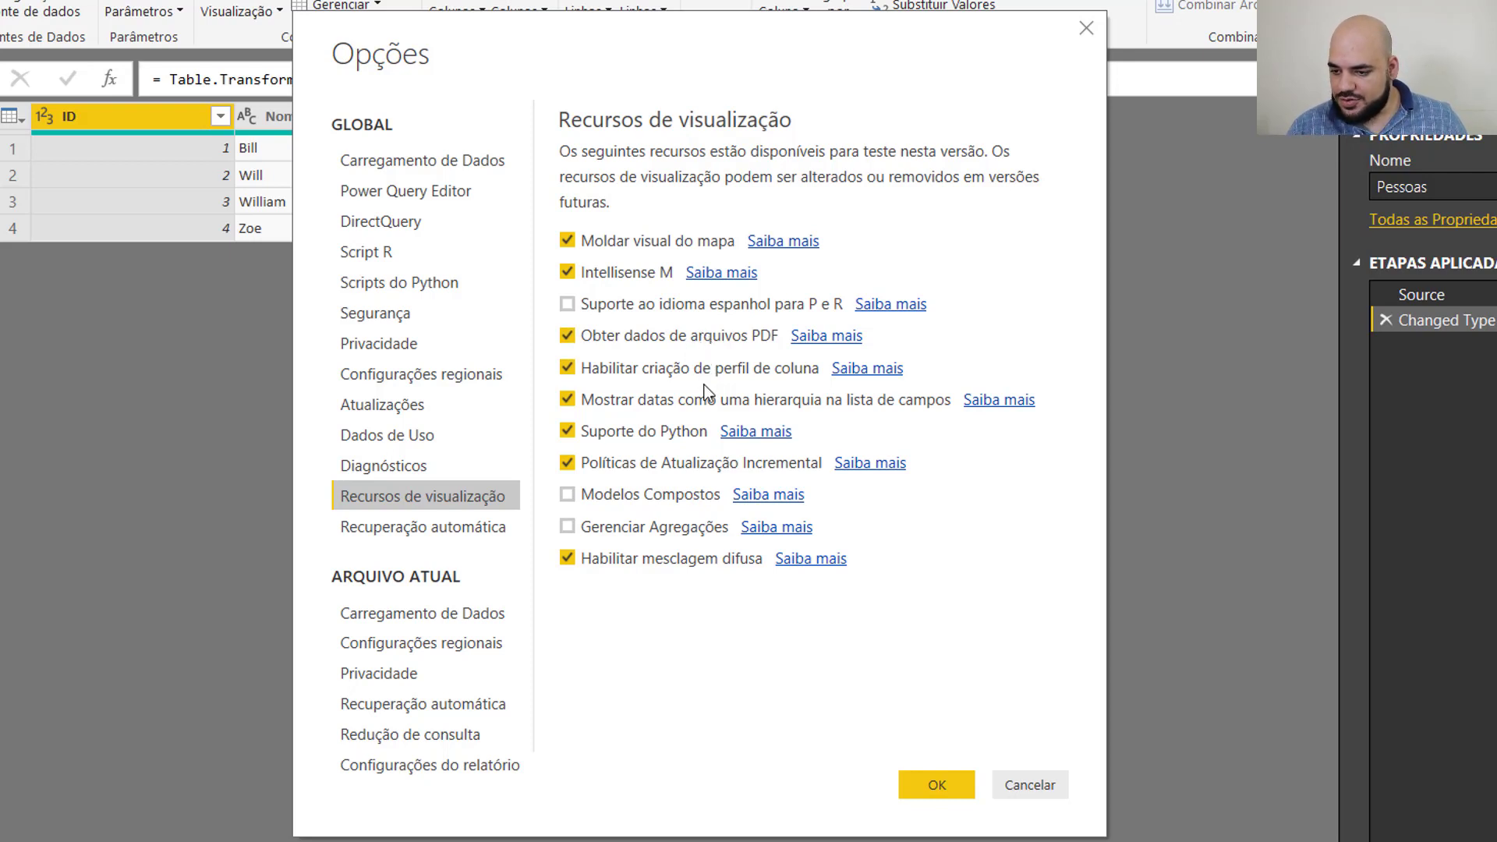
Try switching Habilitar criação de perfil de coluna and Habilitar mesclagem difusa off and back on, and cancel the options
click(661, 371)
click(662, 372)
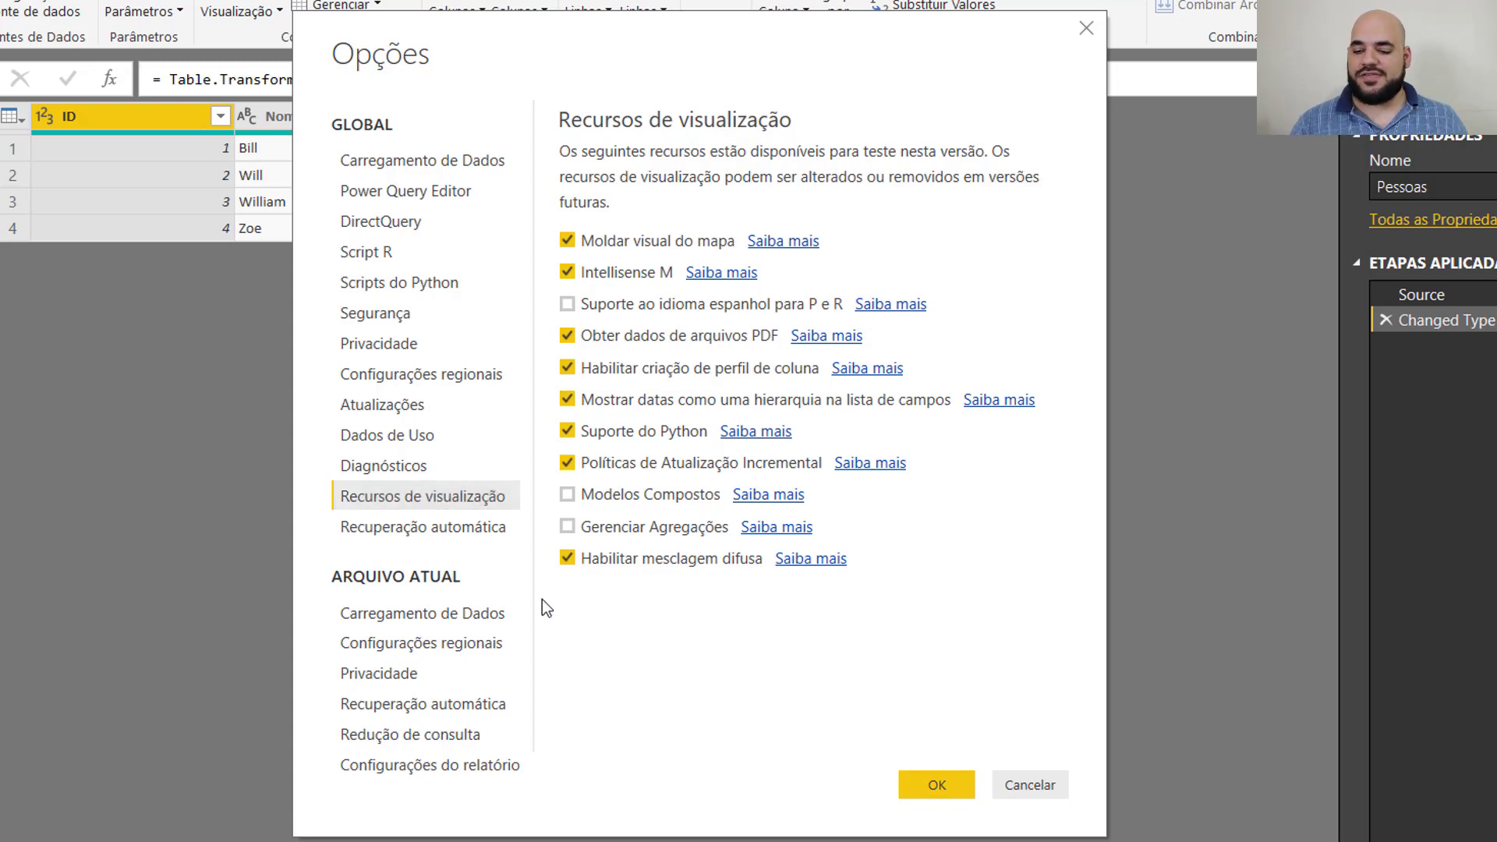
click(611, 567)
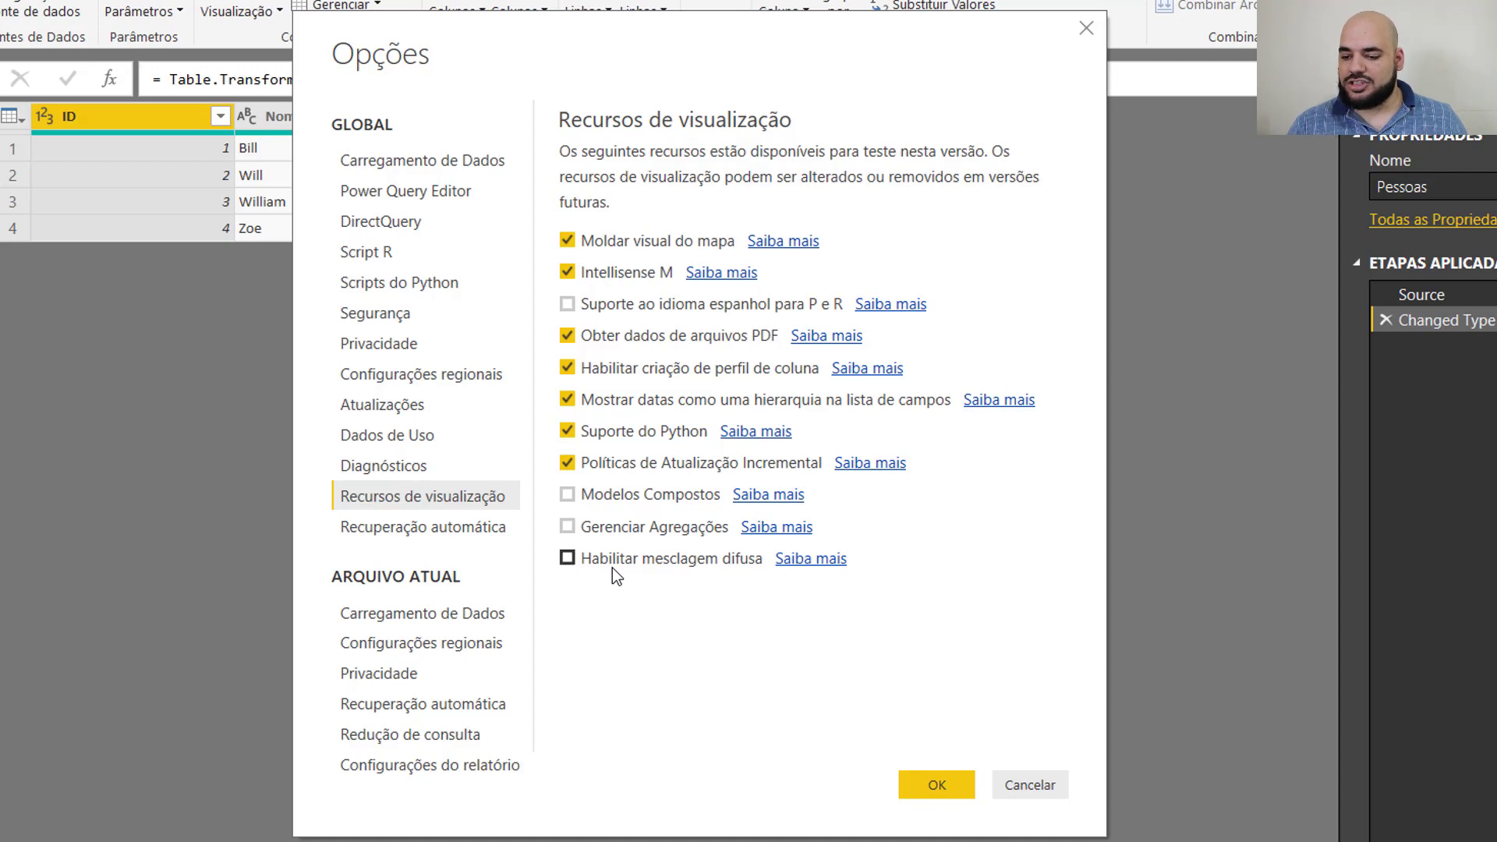
click(611, 568)
click(1057, 789)
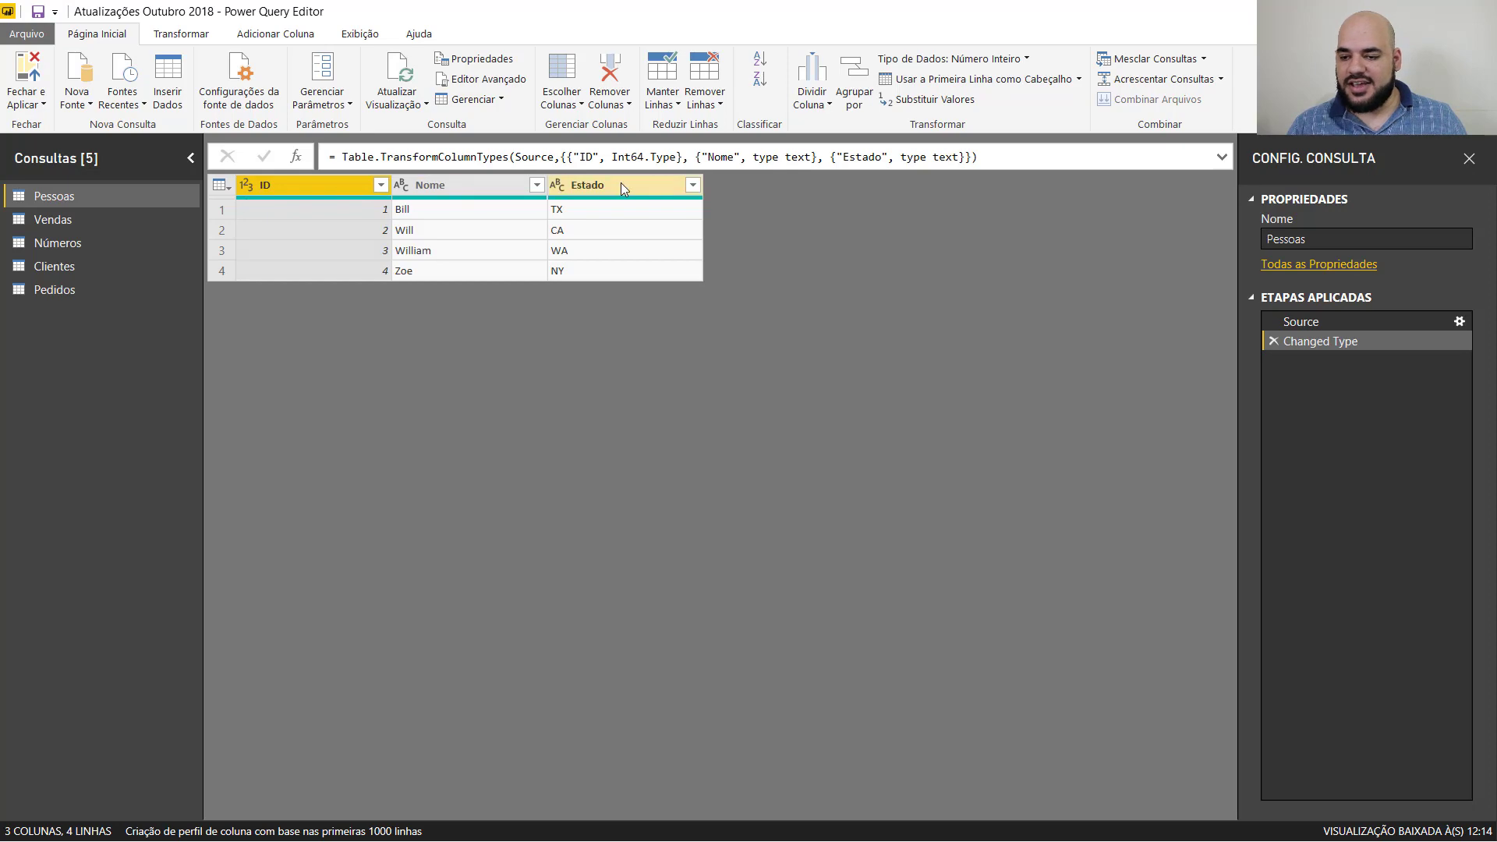
Turn on Qualidade da coluna and review the column quality of the Vendas, Números and Clientes queries
click(352, 39)
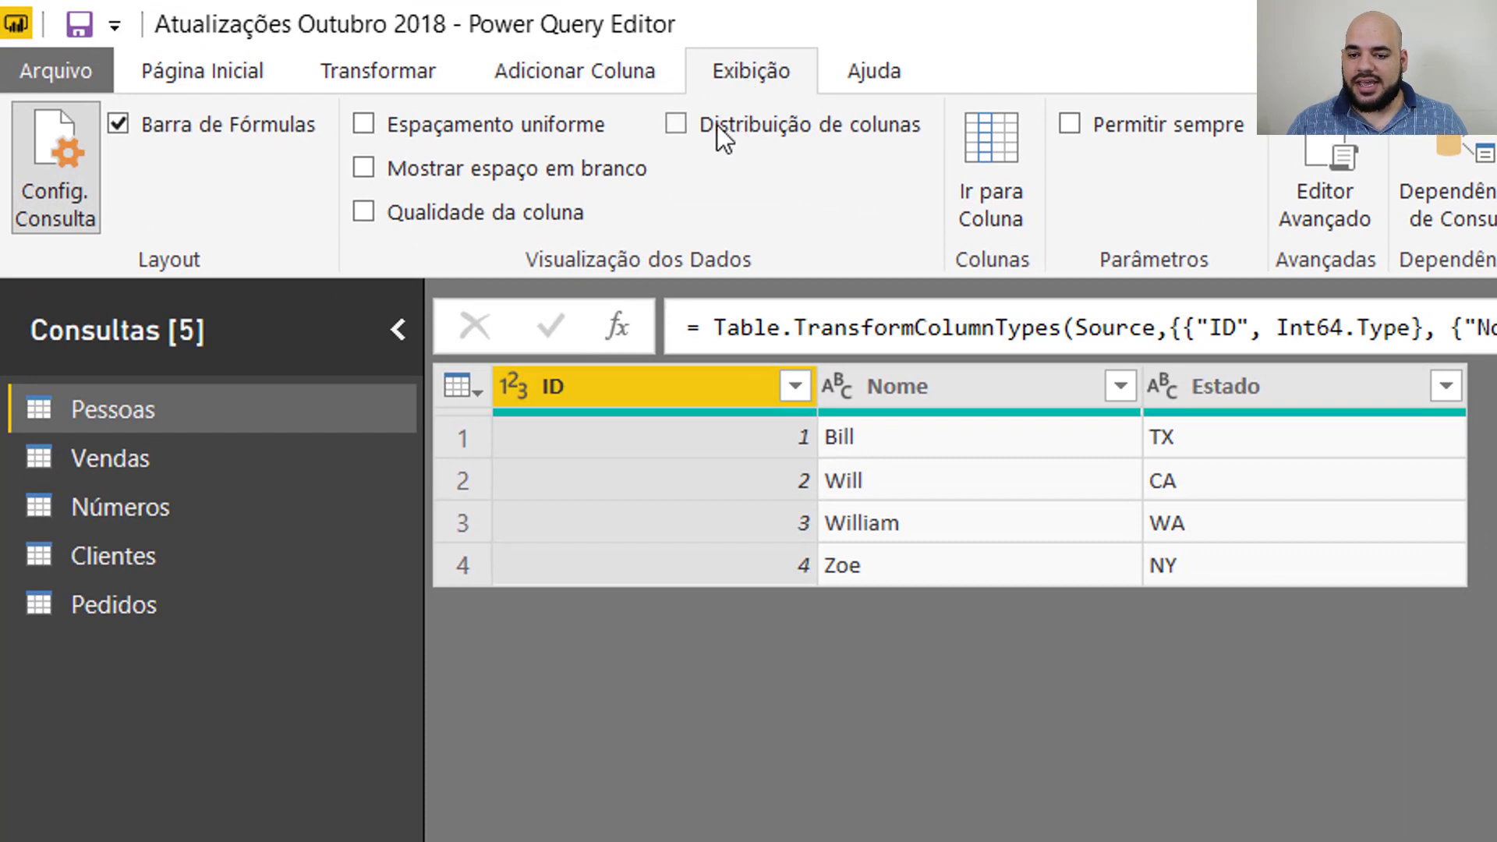
click(530, 210)
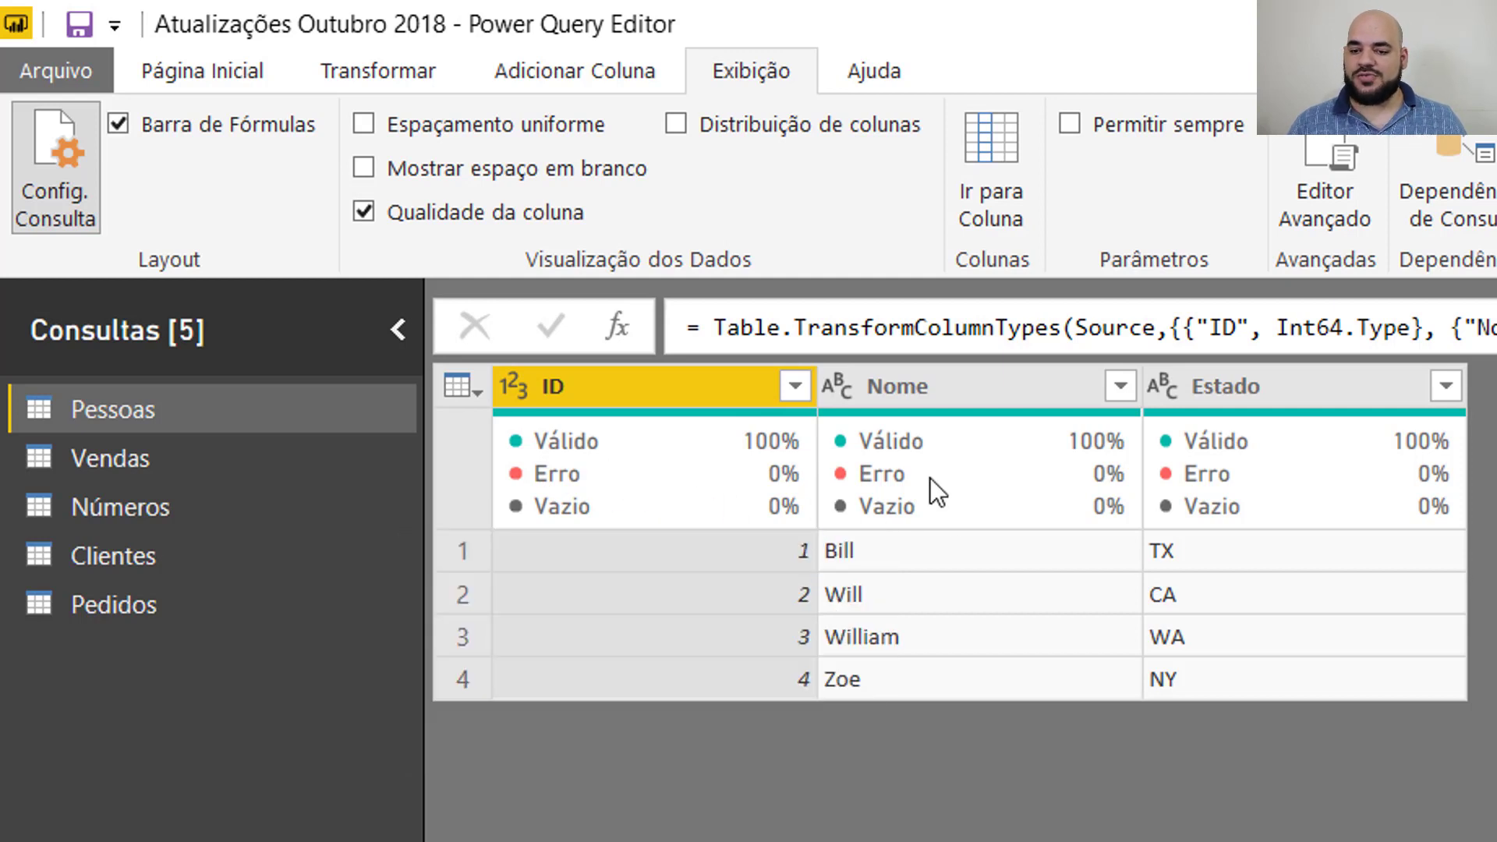
click(192, 473)
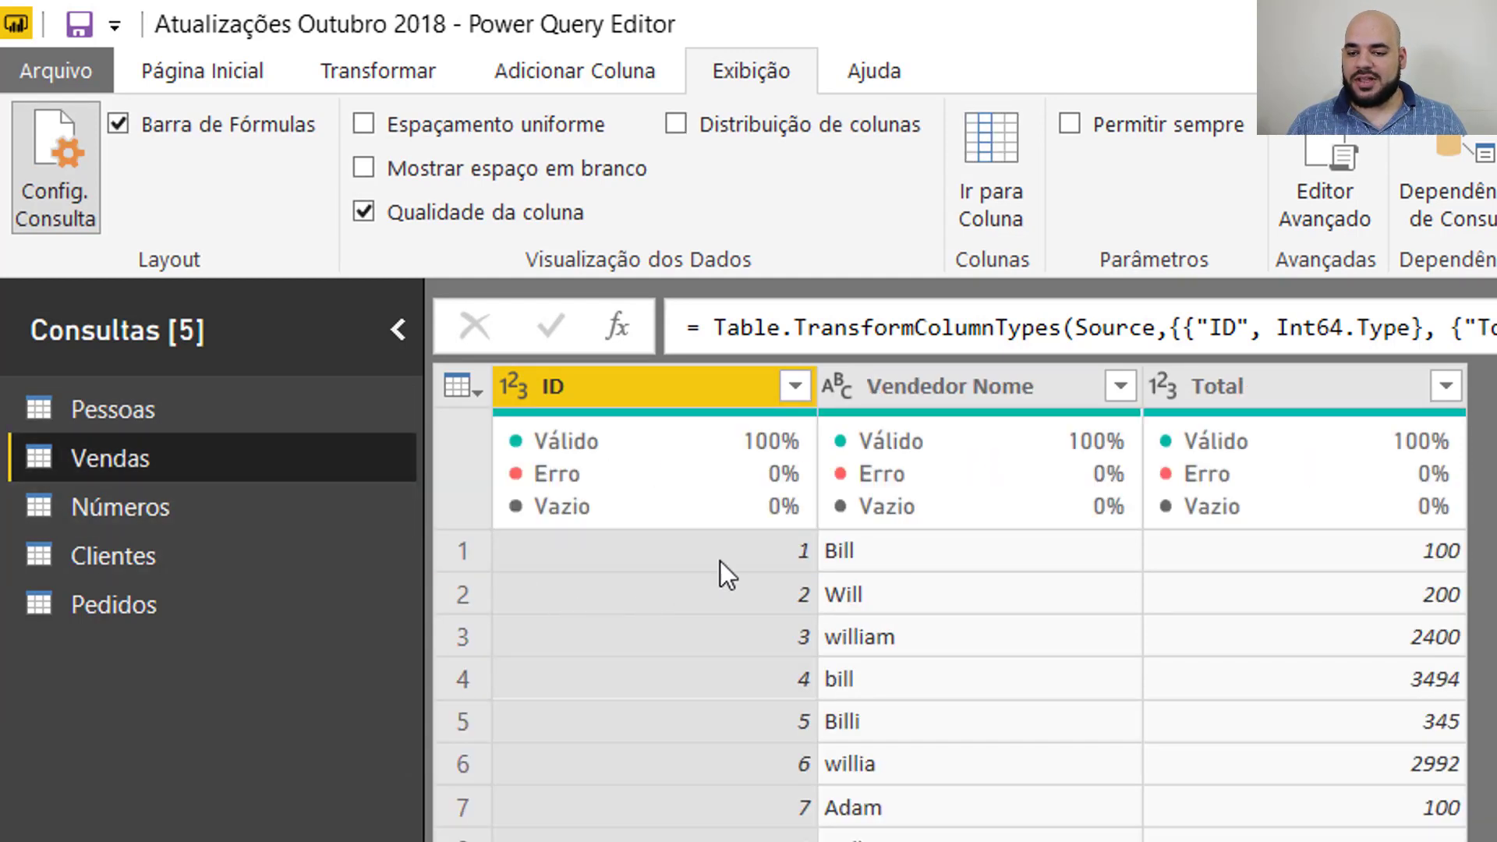
click(170, 507)
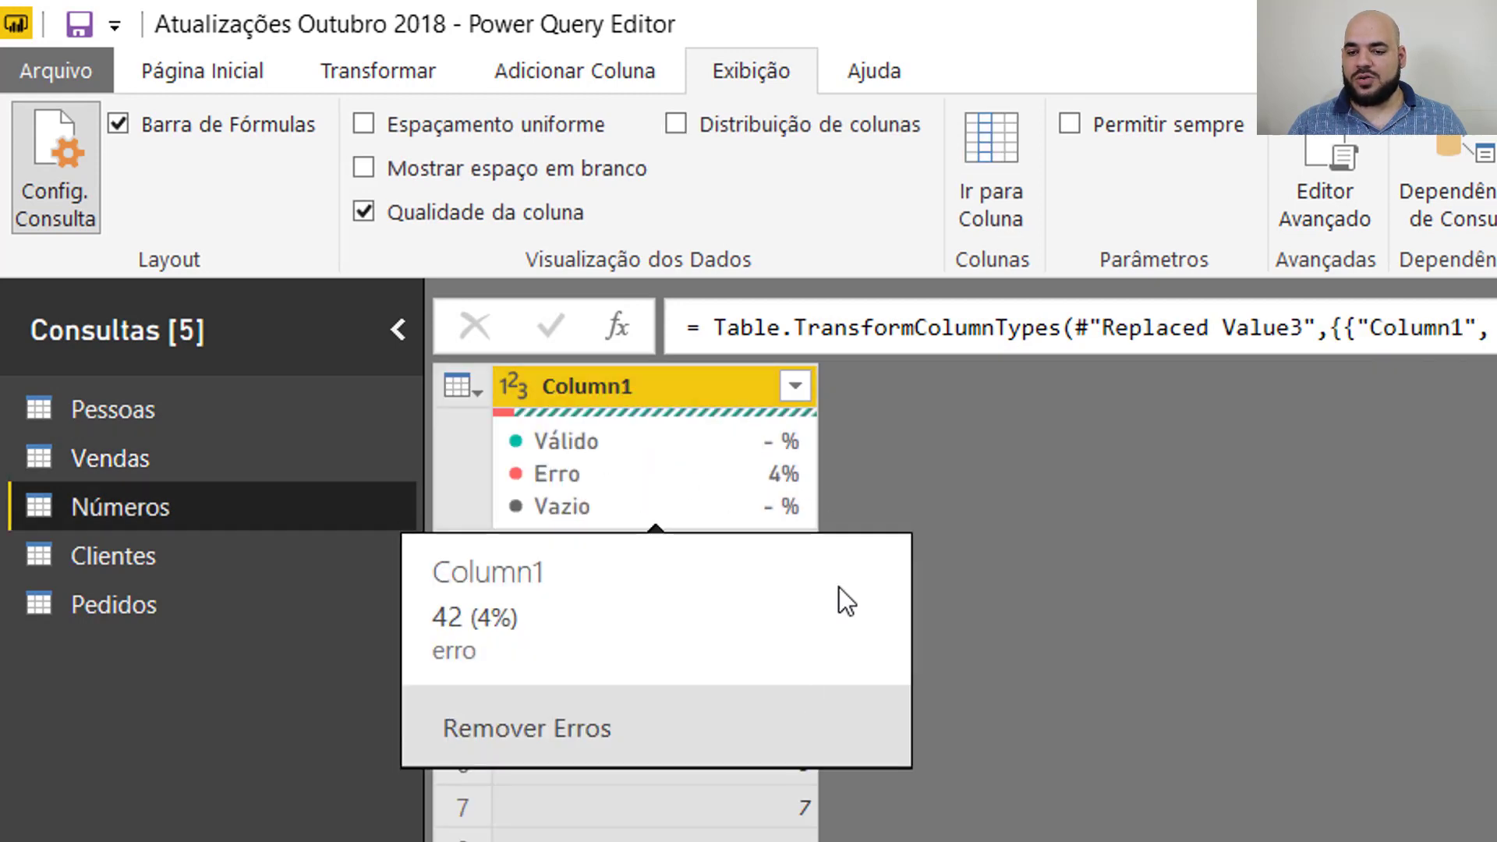
click(148, 553)
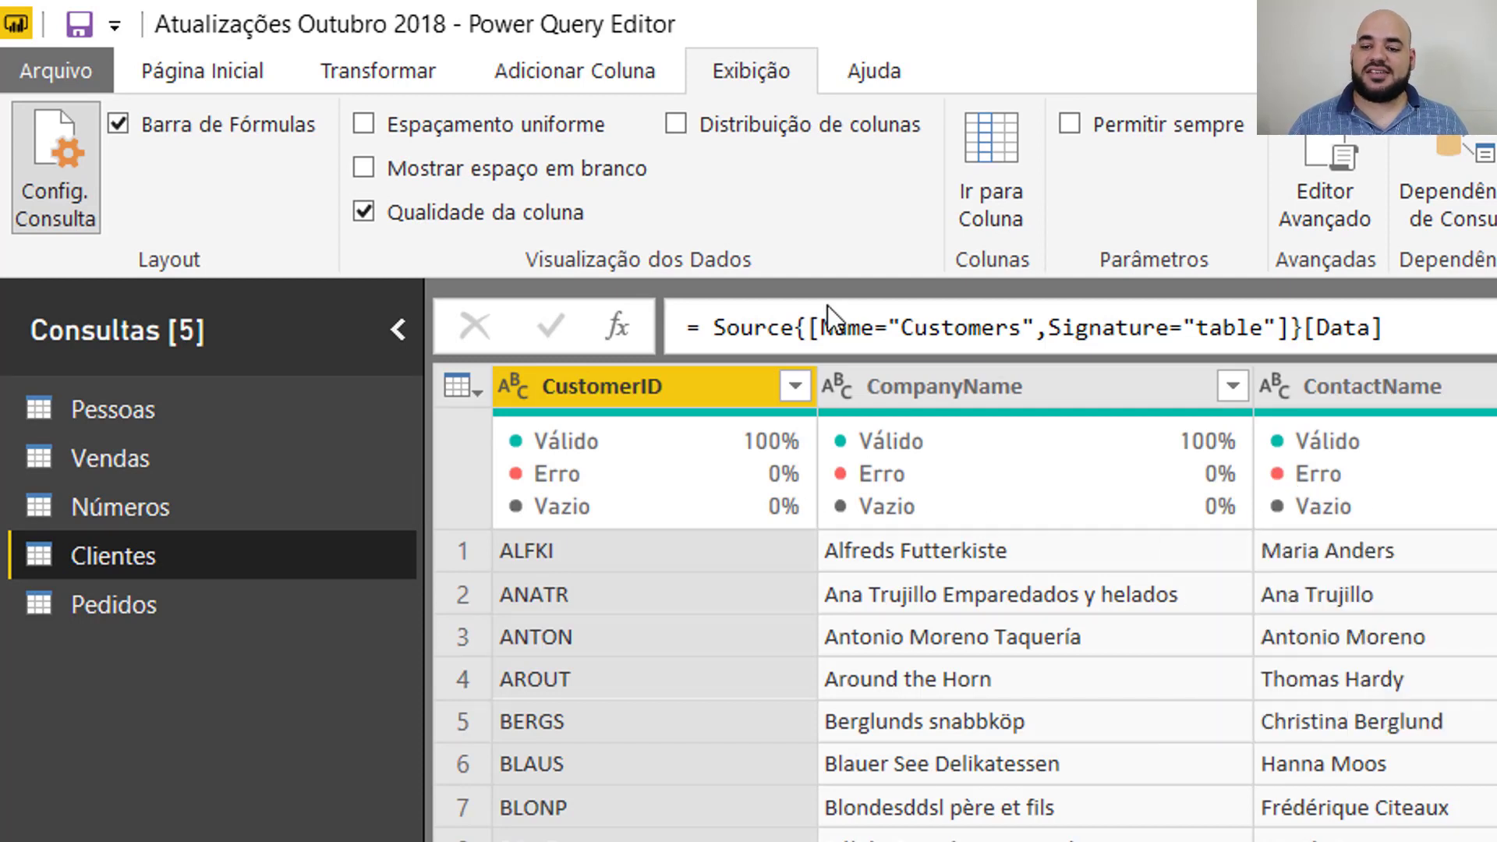
Turn on Distribuição de colunas and examine the ContactTitle value distribution in the Clientes query
click(764, 125)
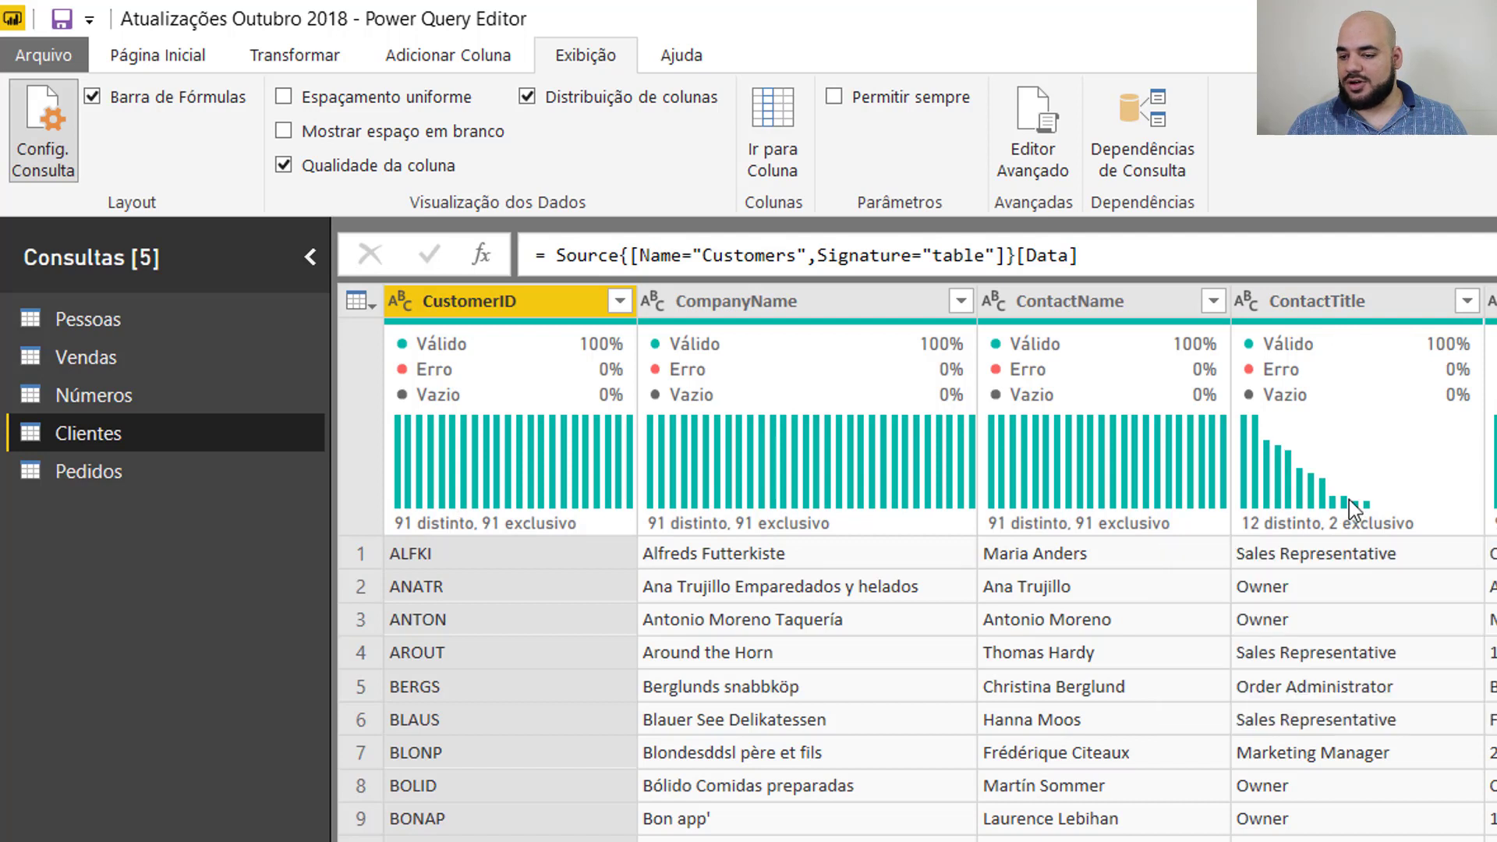
mouse_move(1278, 487)
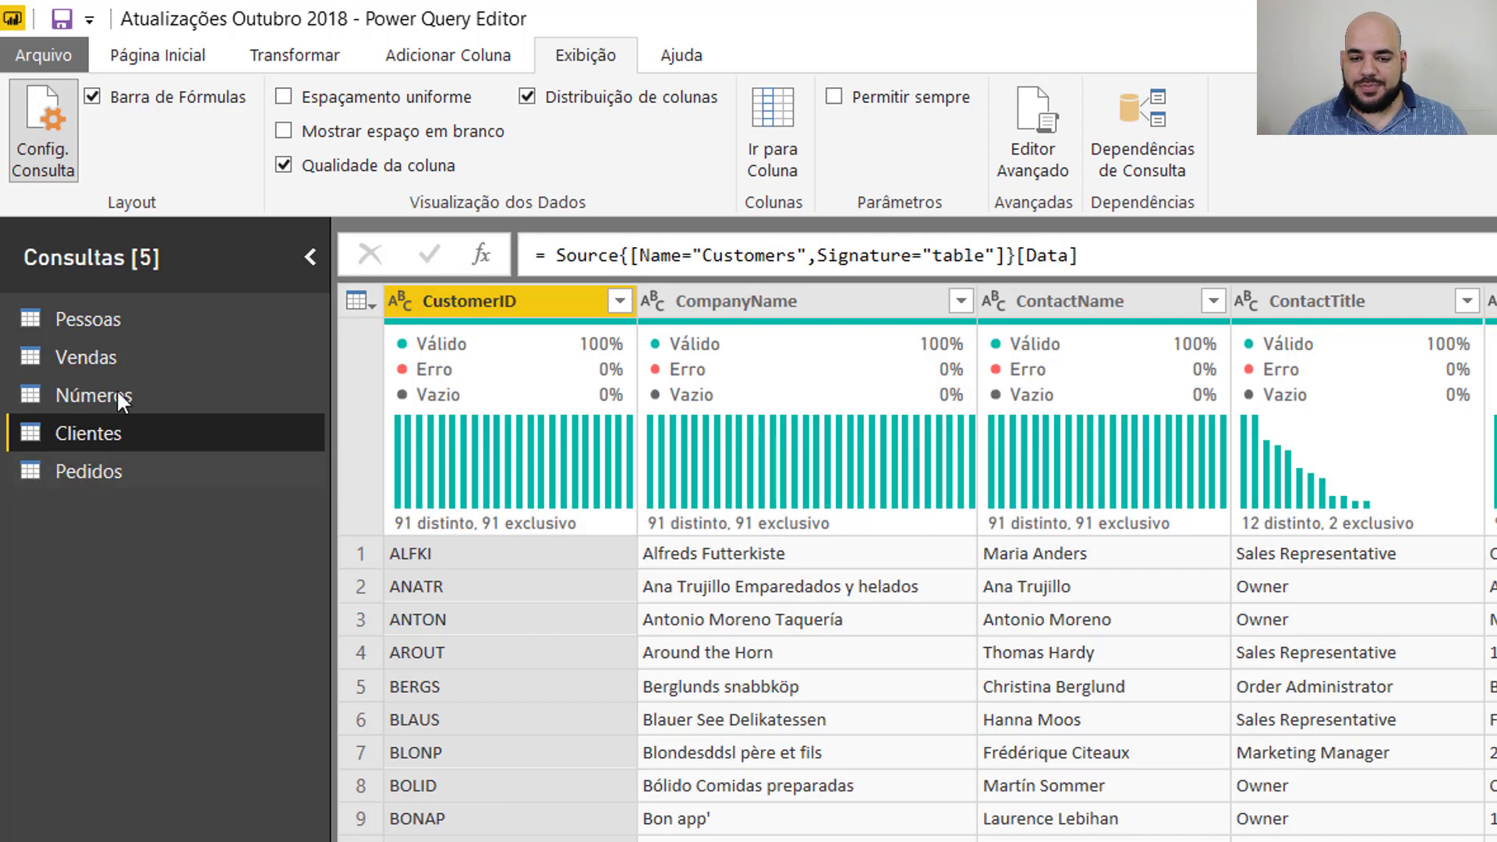
Go to the Pessoas query and turn off Distribuição de colunas and Qualidade da coluna
click(121, 318)
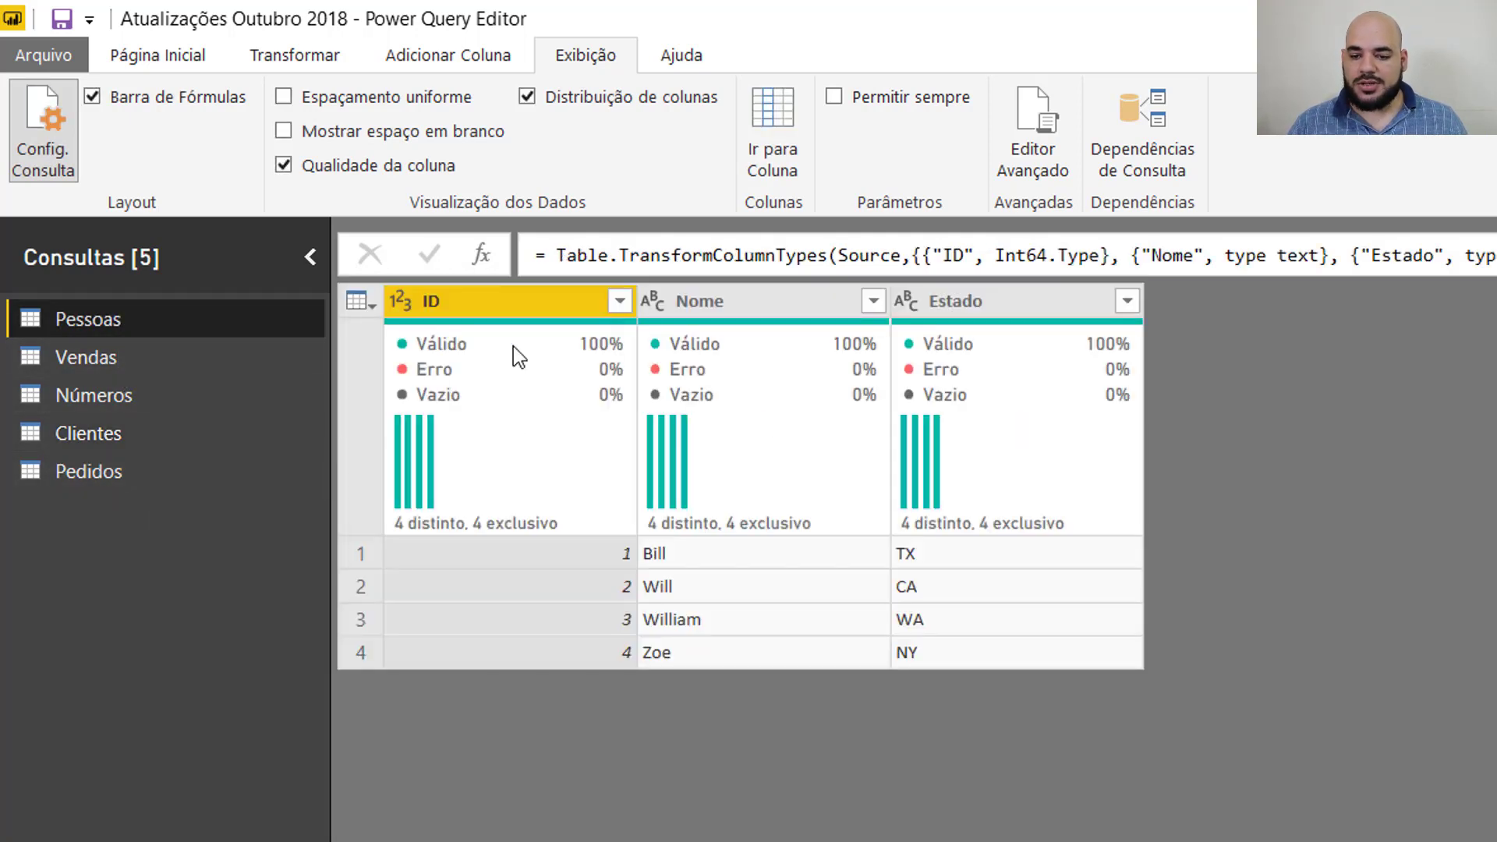
click(542, 99)
click(393, 167)
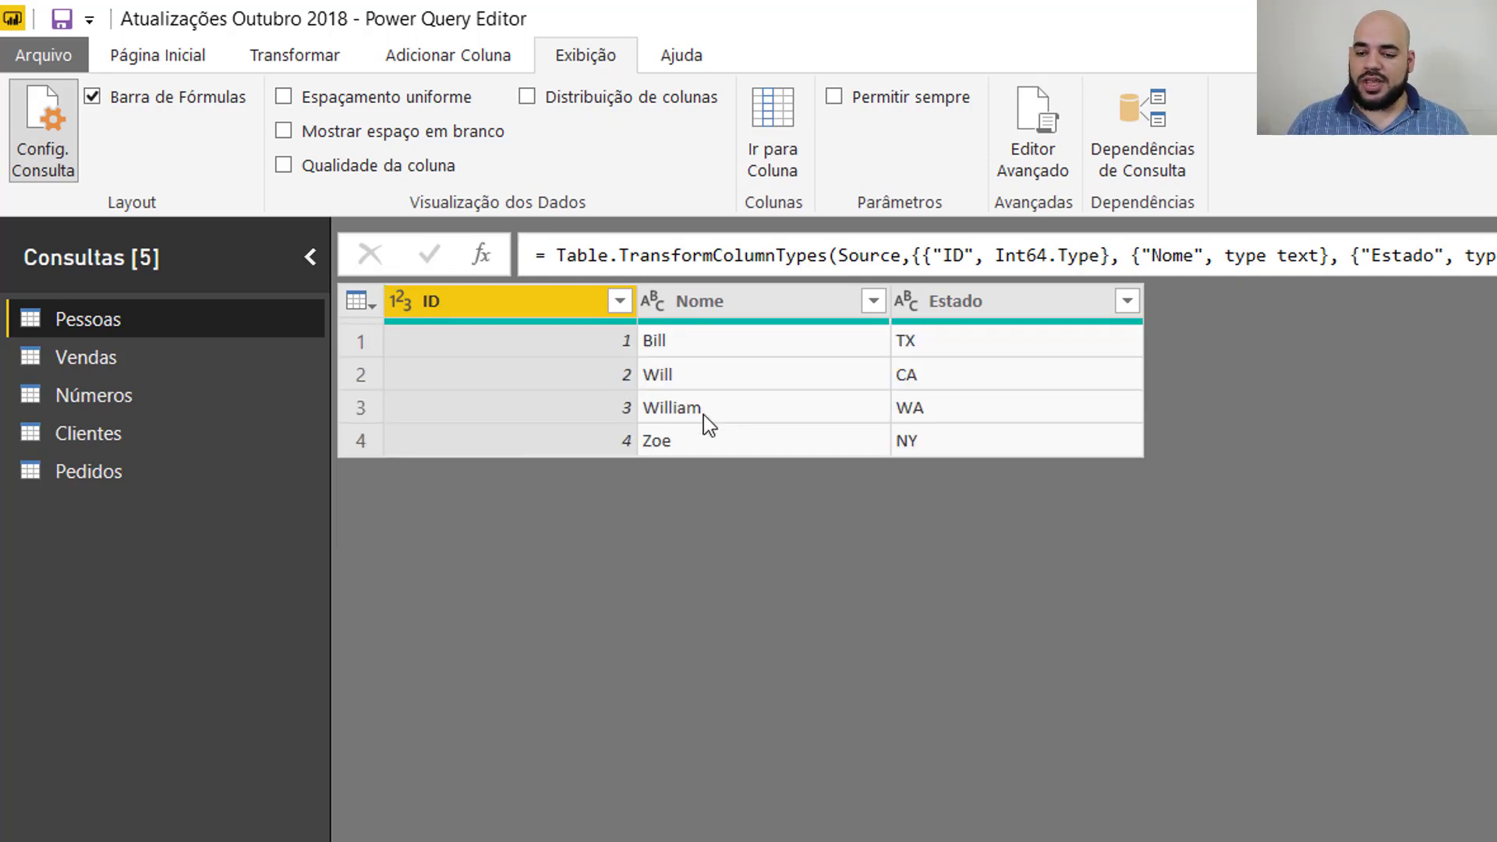
Examine the spelling variants of the seller names in the Vendedor Nome column of the Vendas query
click(104, 358)
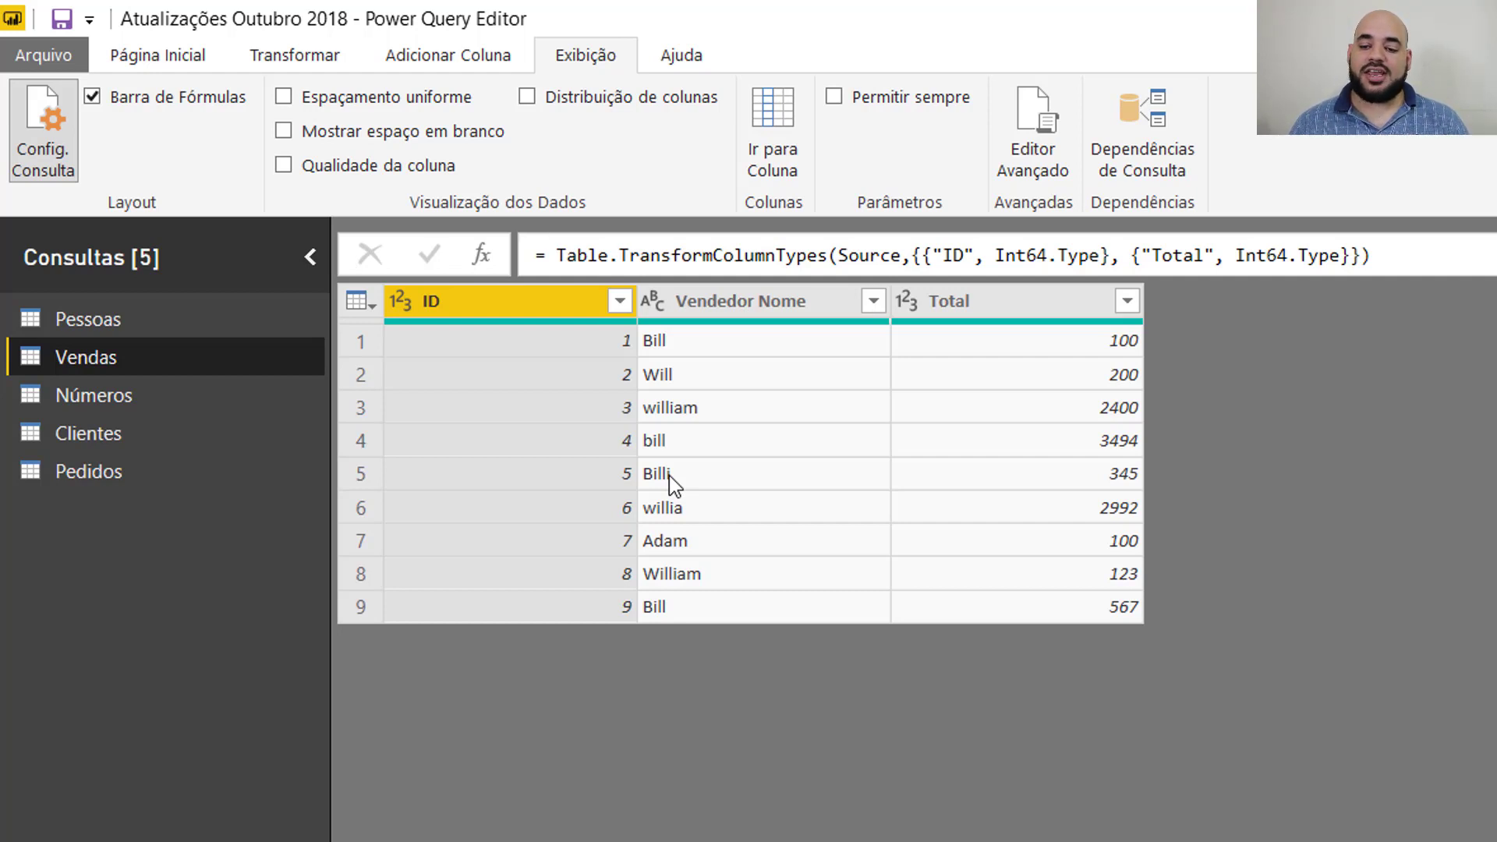
click(680, 446)
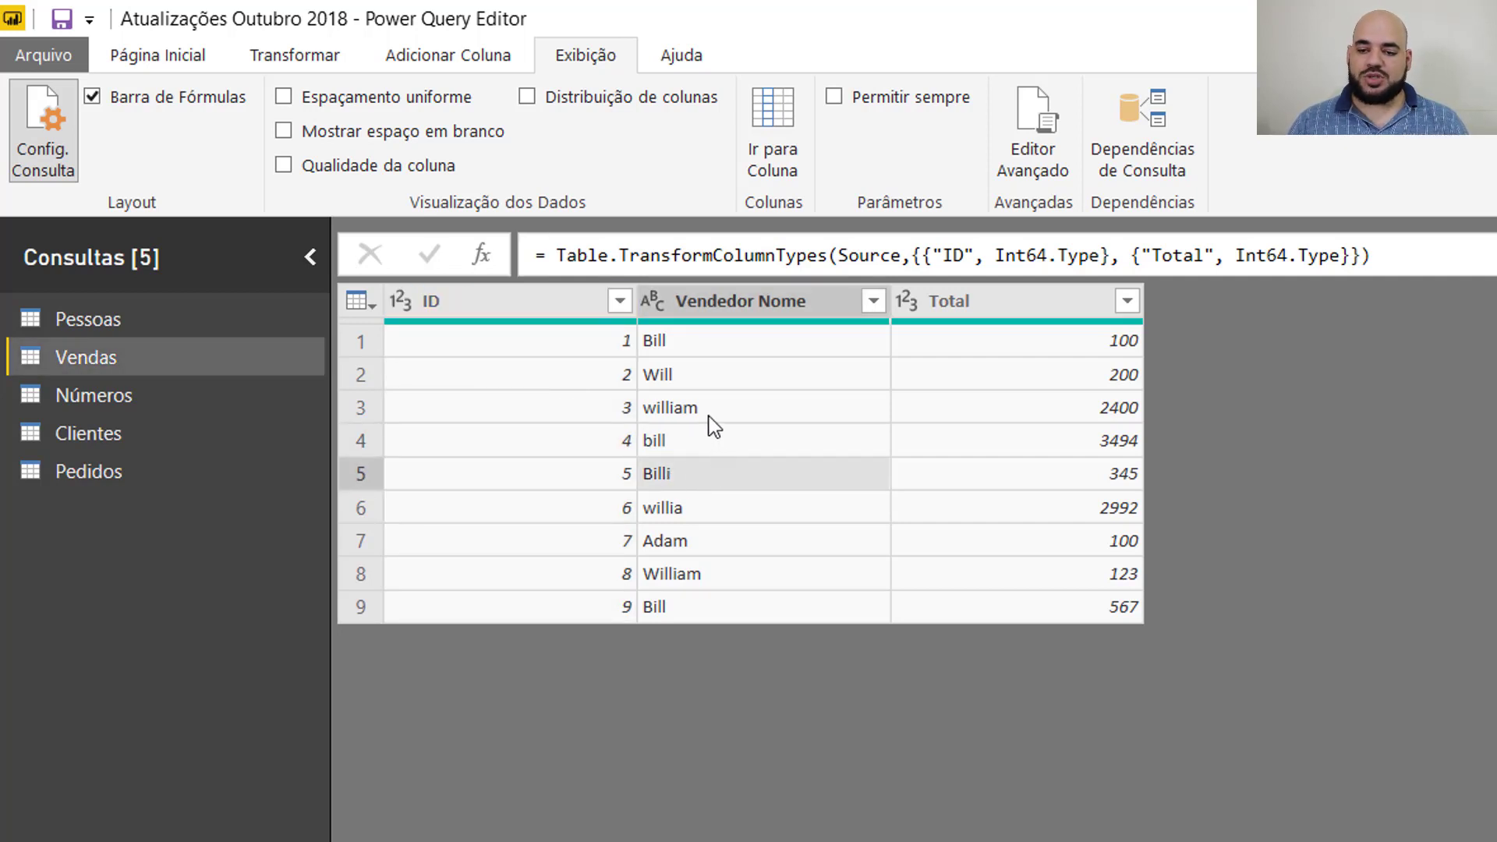
click(669, 378)
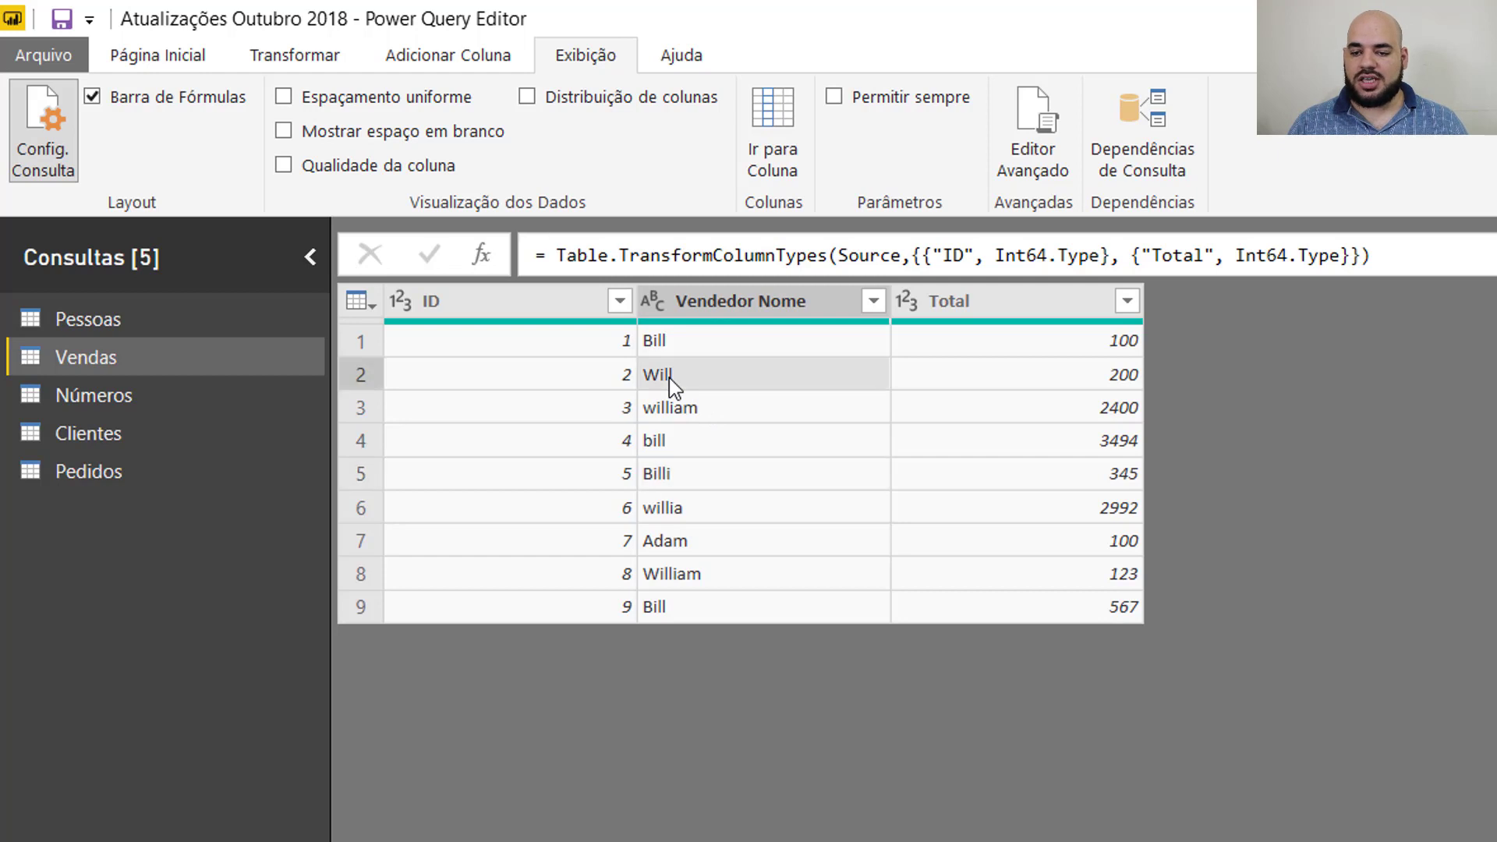
Compare the seller name variants in Vendas with the names listed in the Pessoas query
click(669, 485)
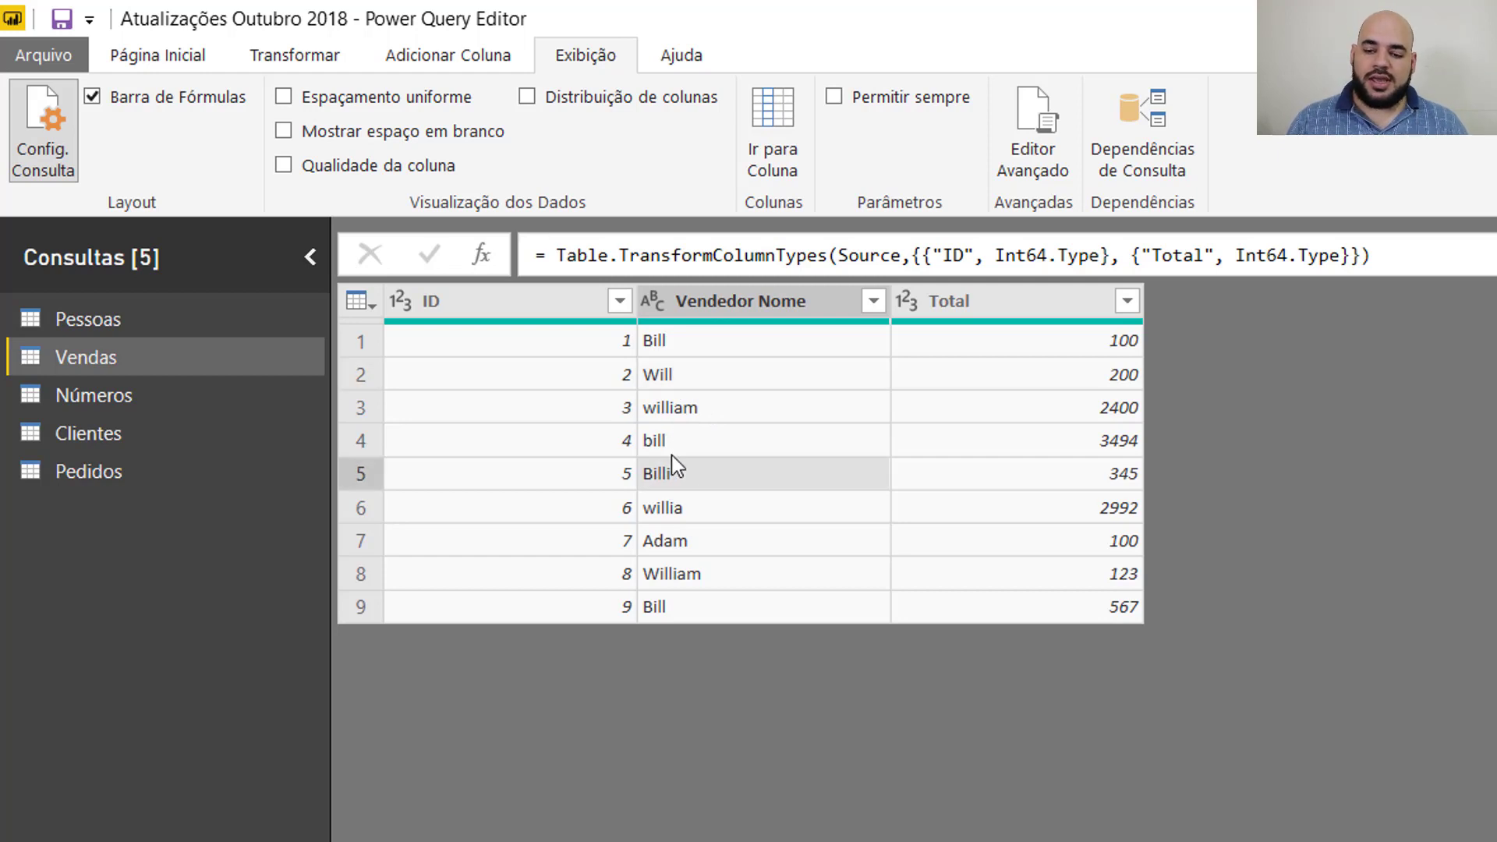
click(671, 453)
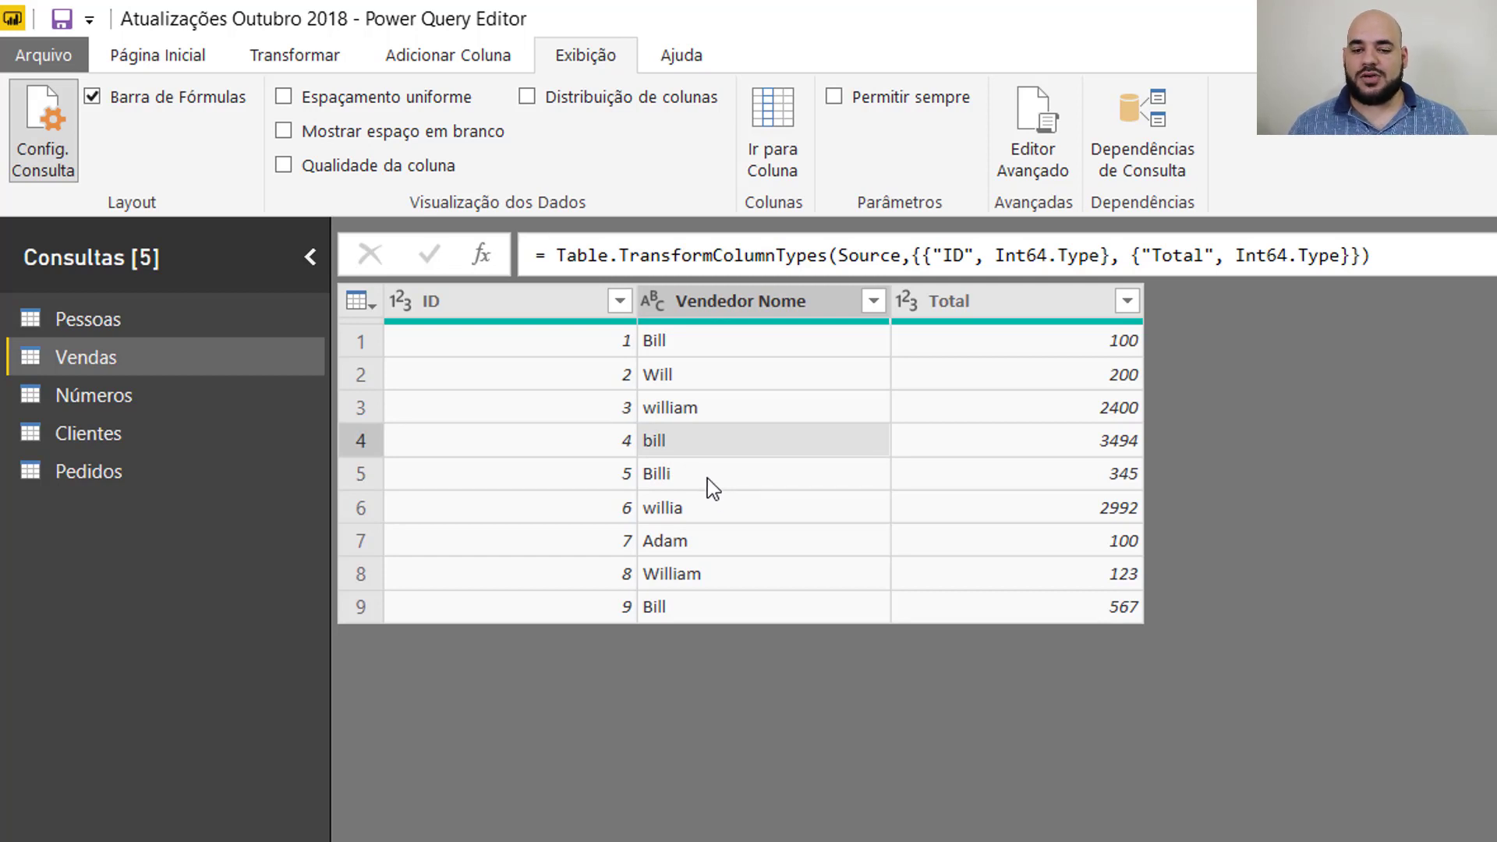
click(113, 312)
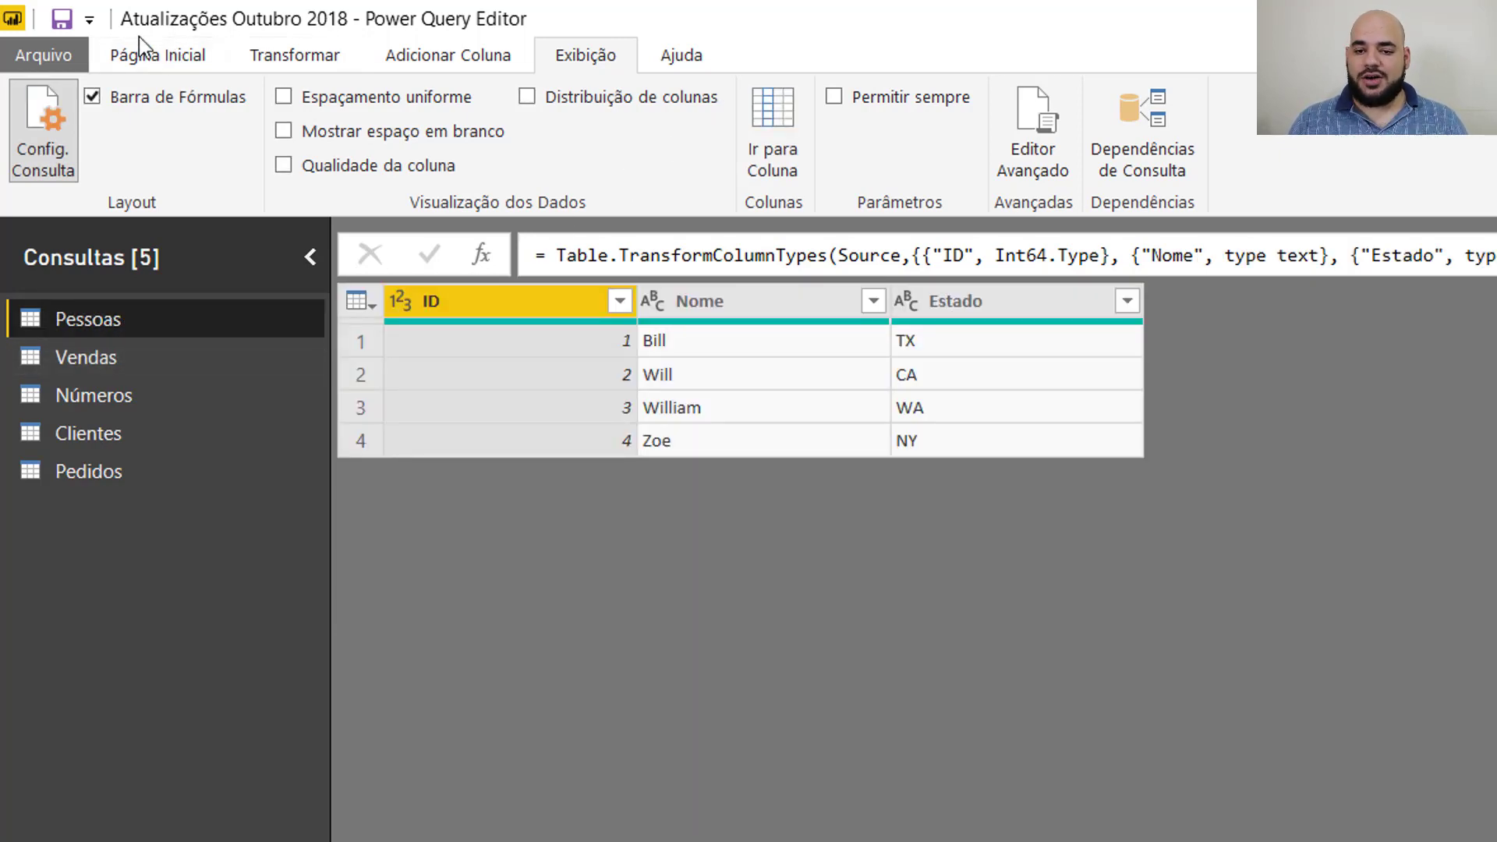
Set up a merge of the Pessoas query with Vendas, matching the Nome column to Vendedor Nome
click(148, 54)
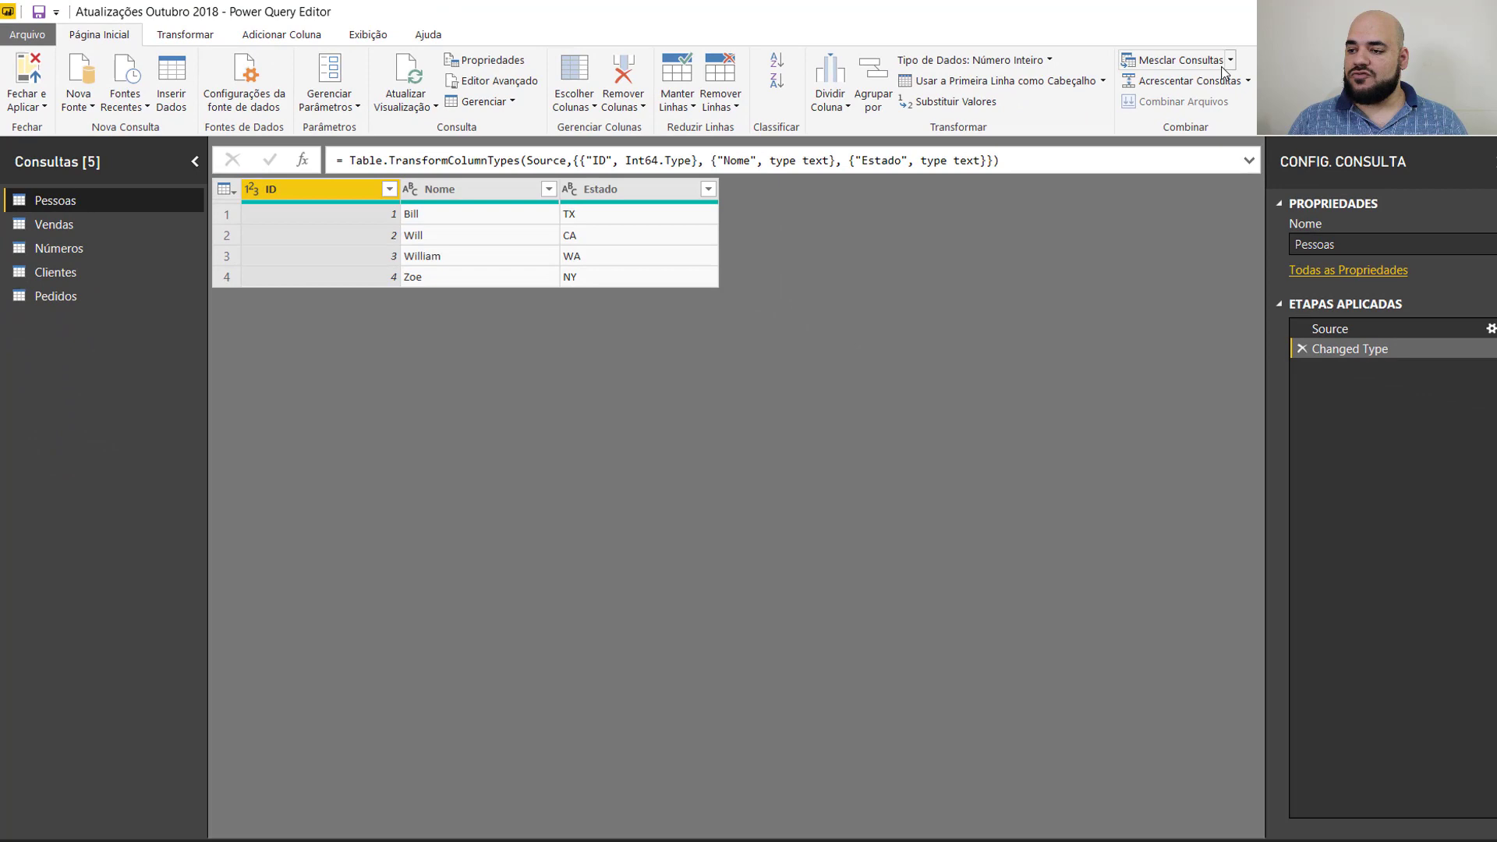
click(1204, 59)
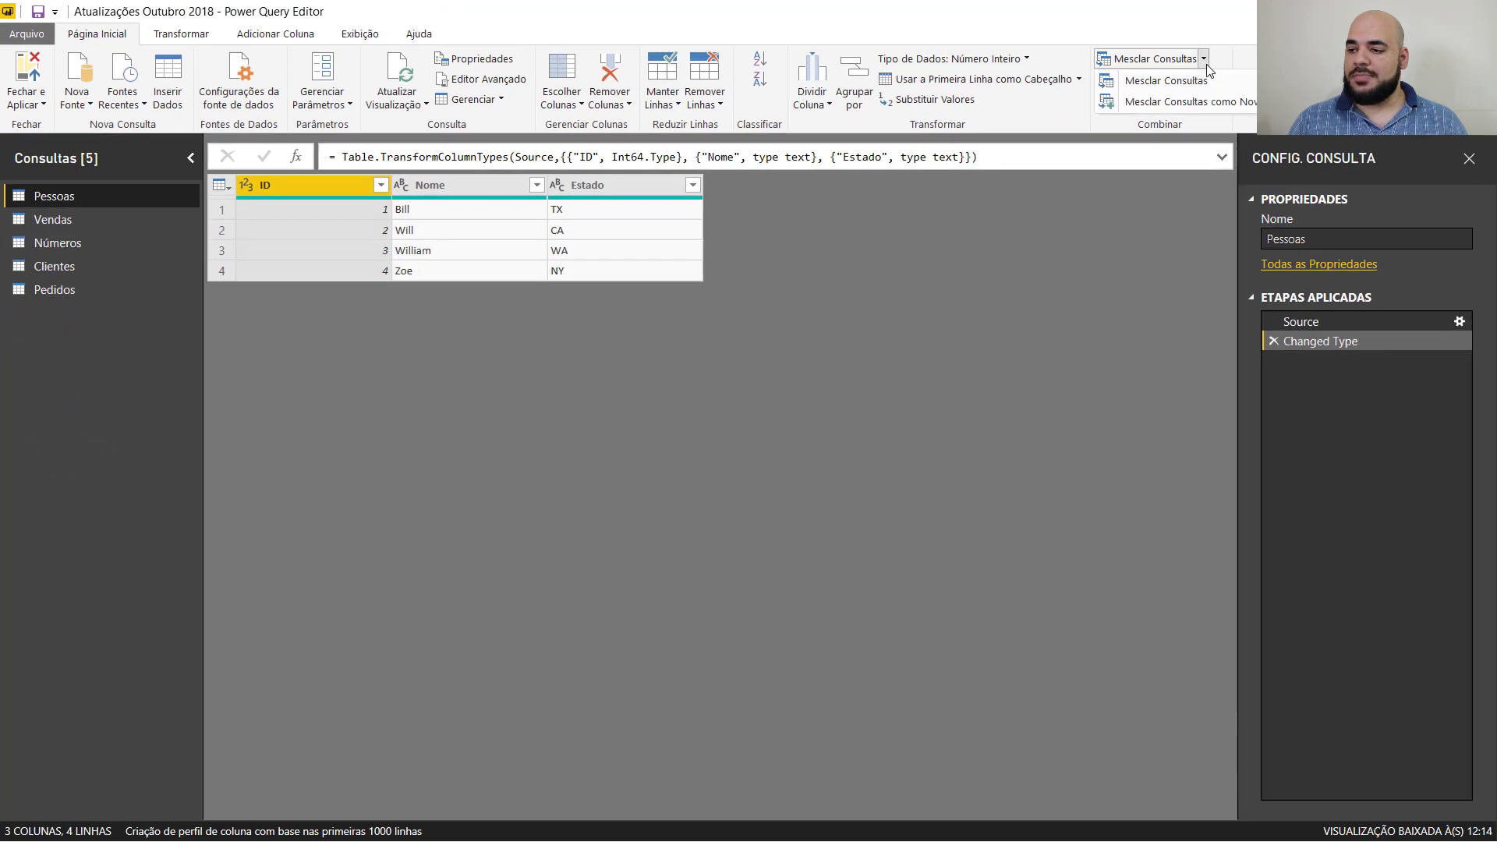
click(1167, 81)
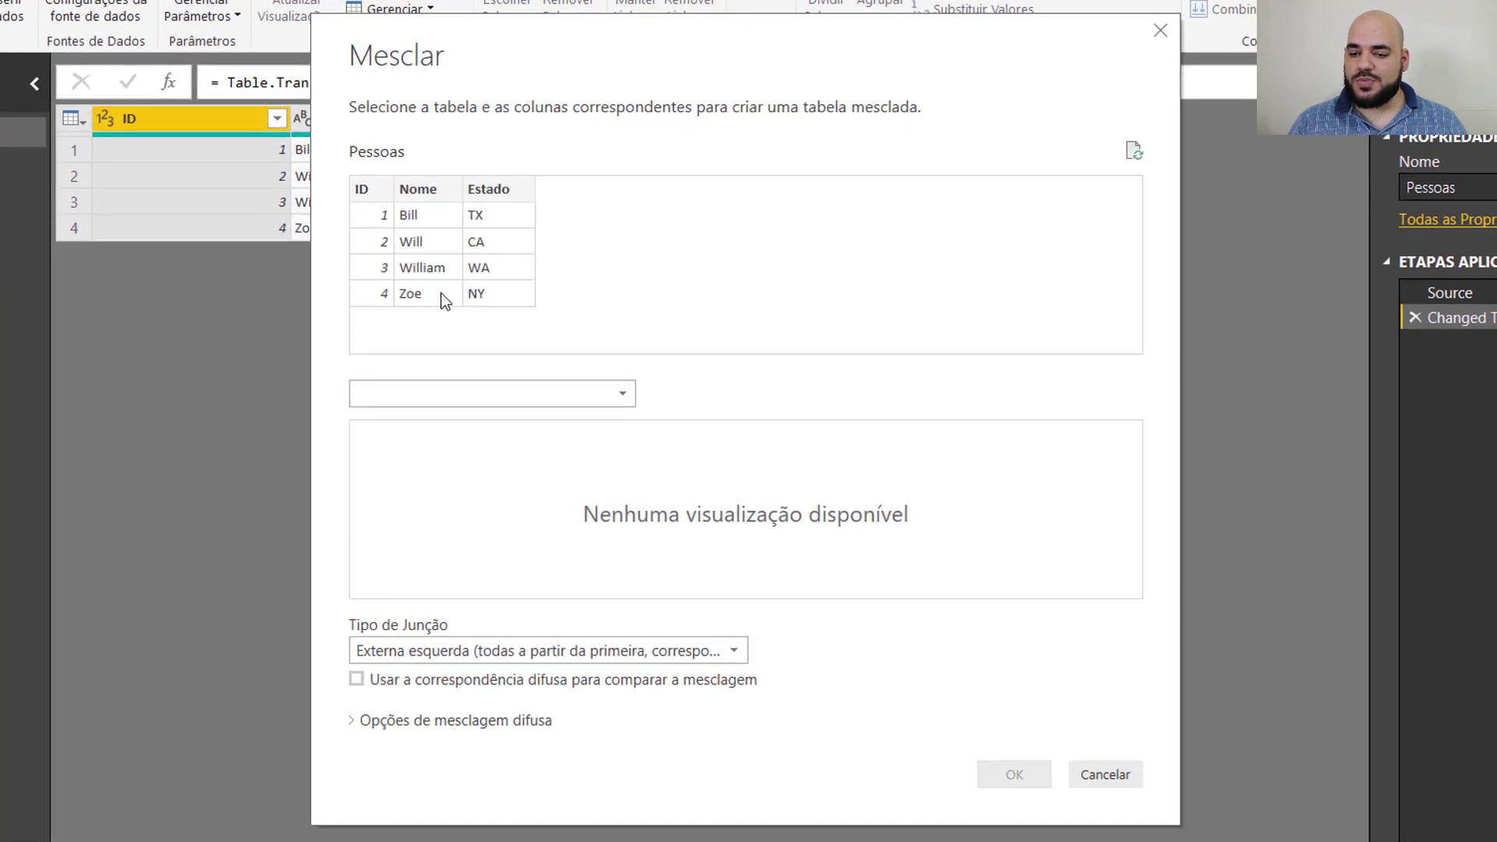
click(460, 394)
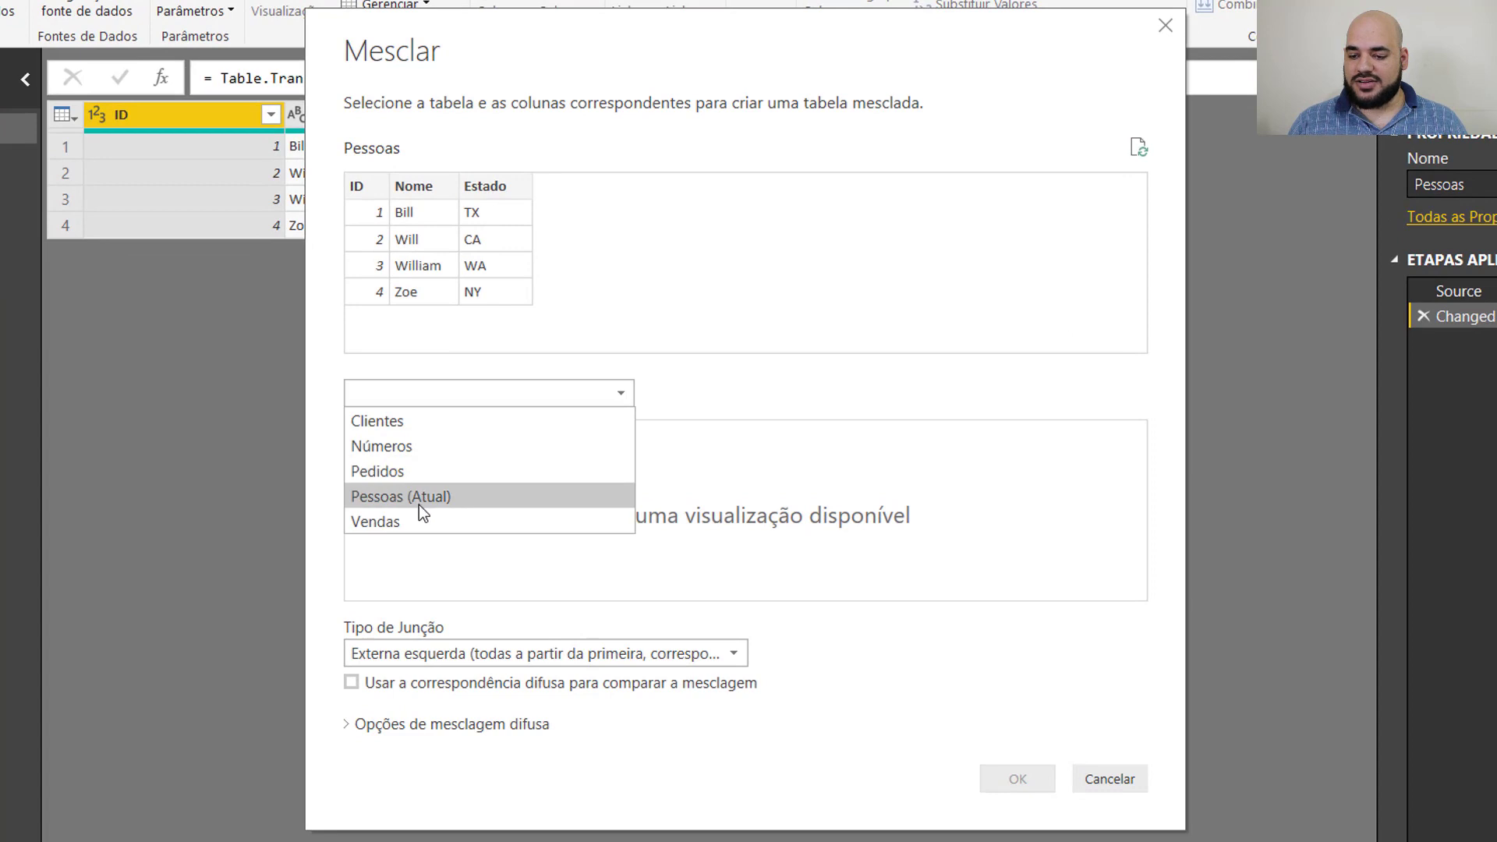
click(415, 519)
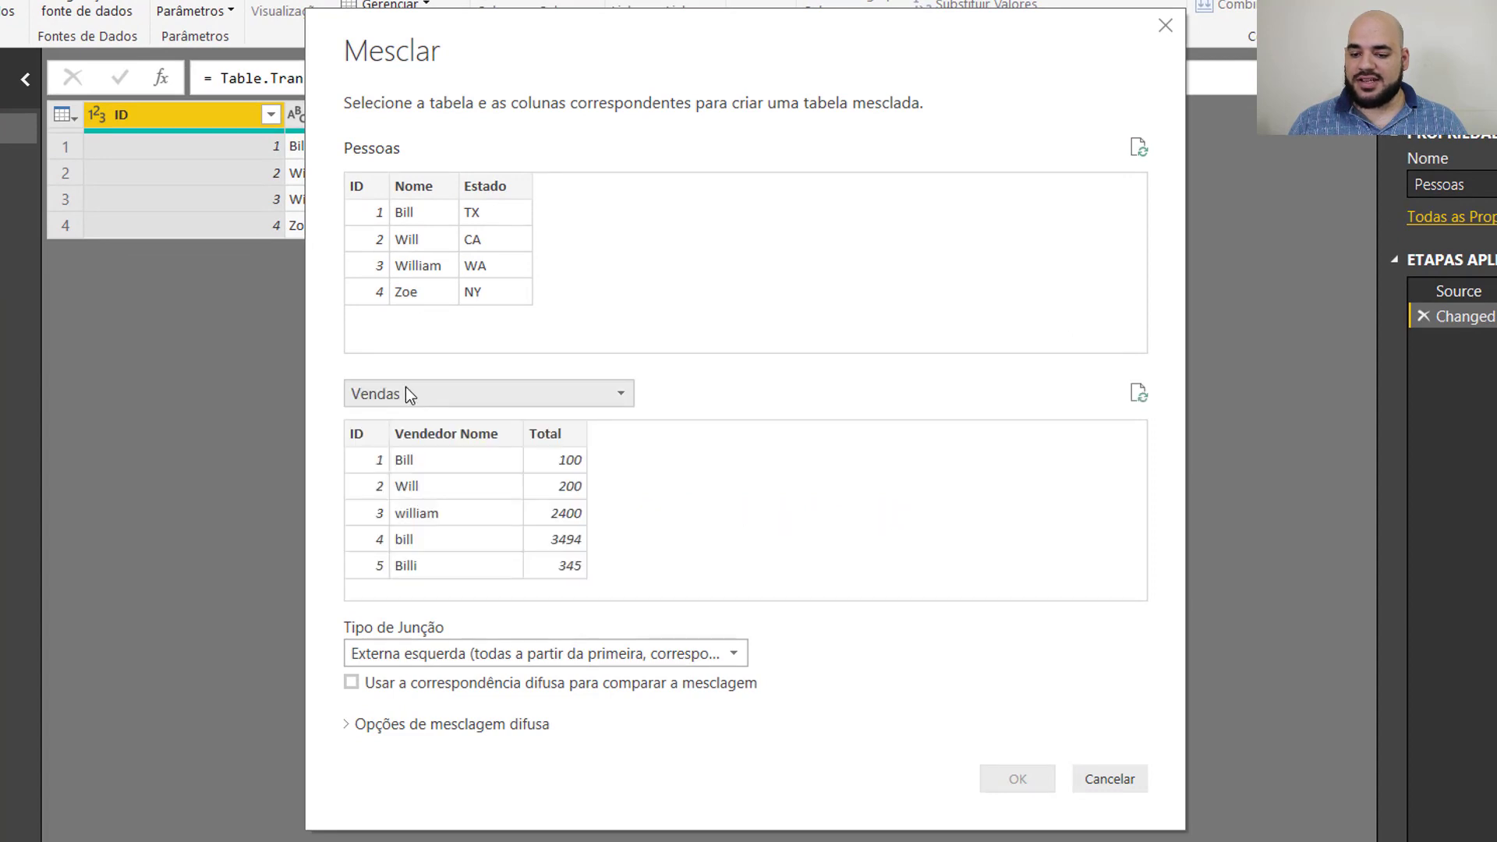
click(422, 185)
click(454, 432)
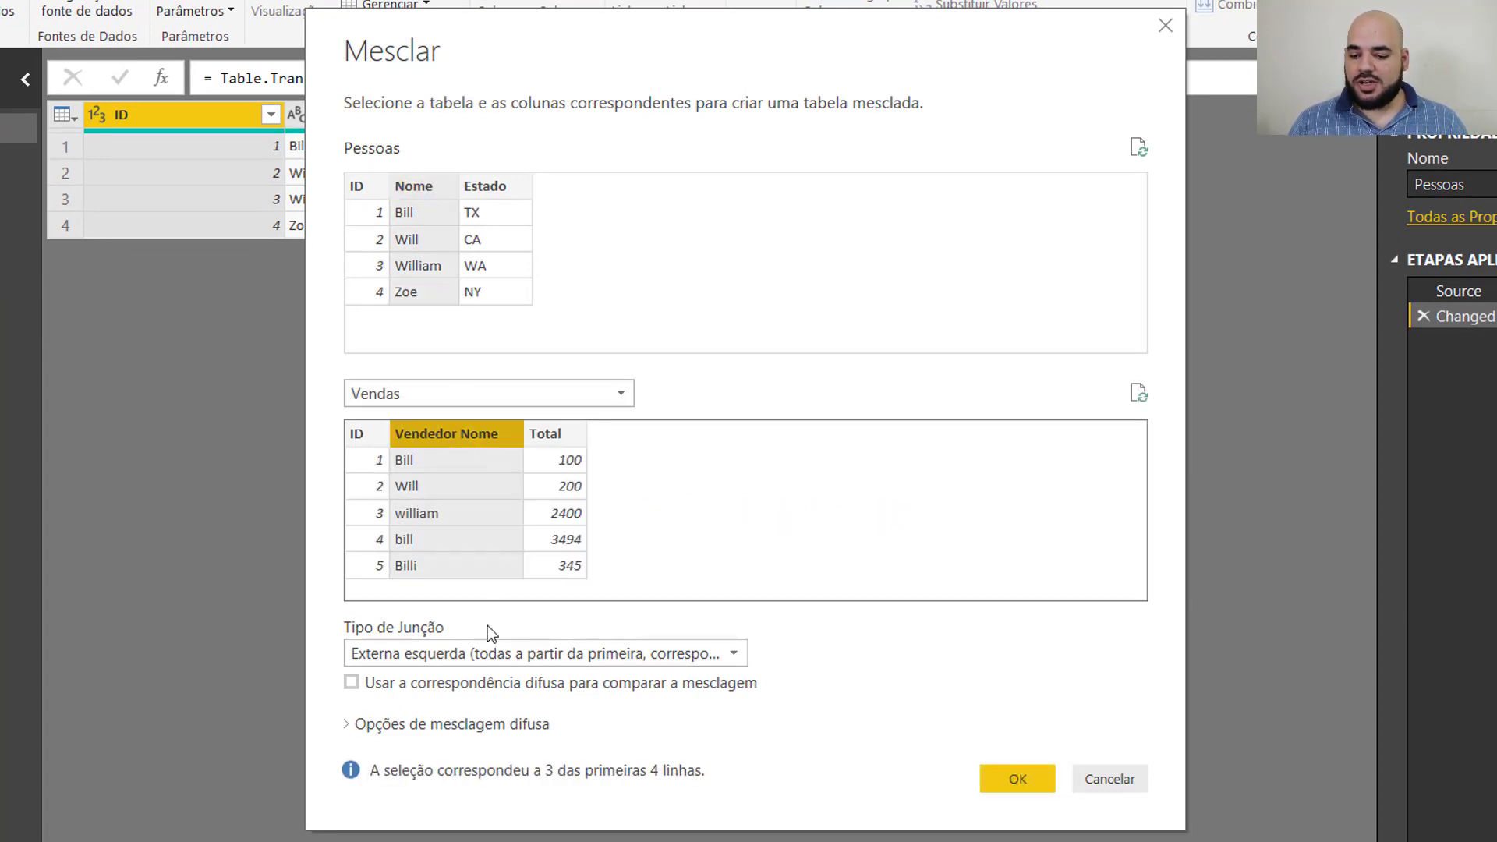
Enable fuzzy matching for the merge, show its fuzzy options, leave the optional values blank and apply the merge
click(428, 685)
click(427, 686)
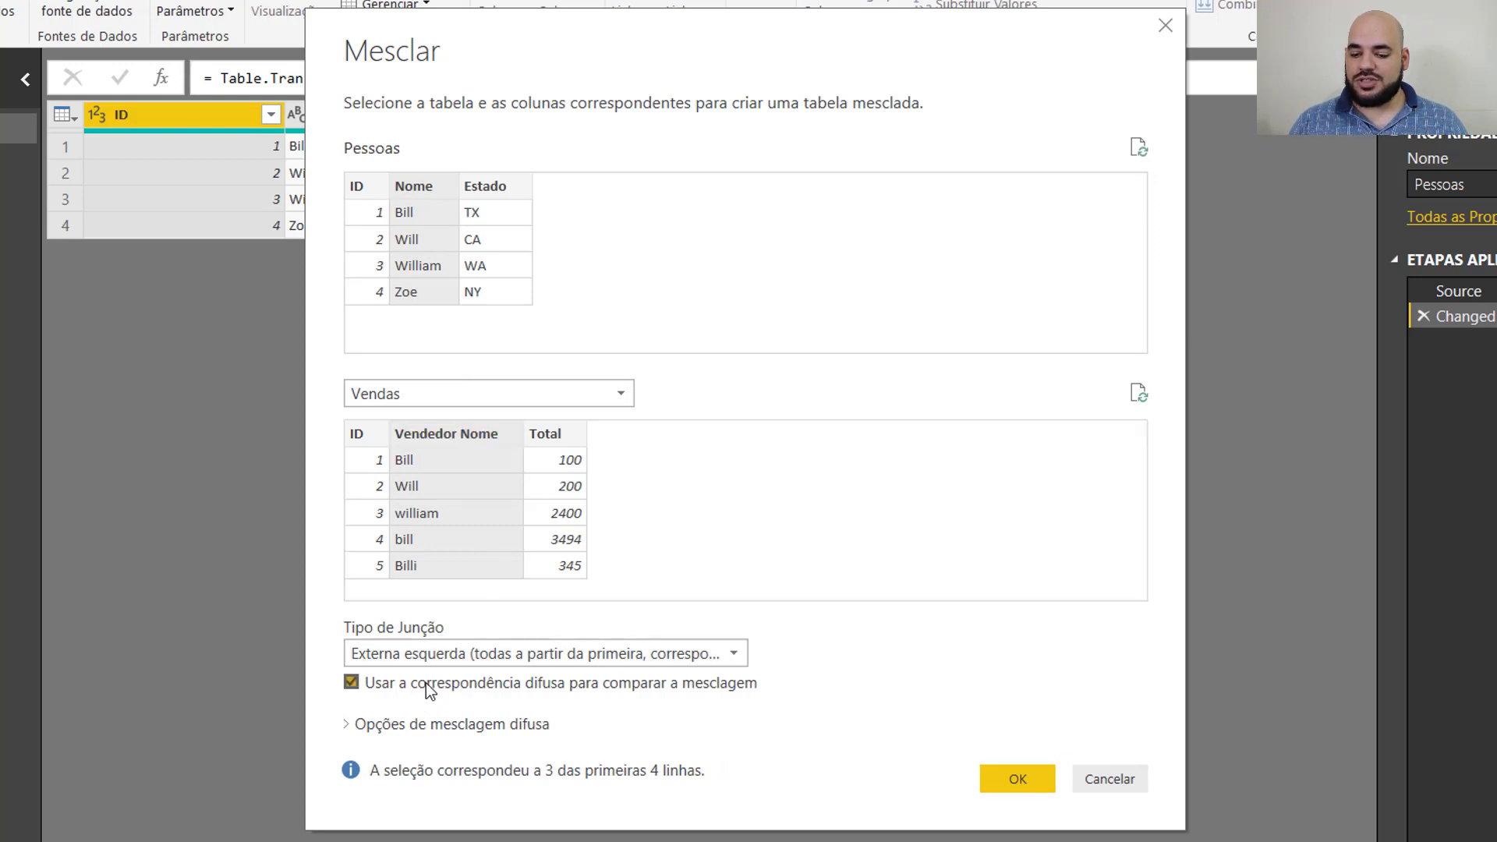
click(420, 725)
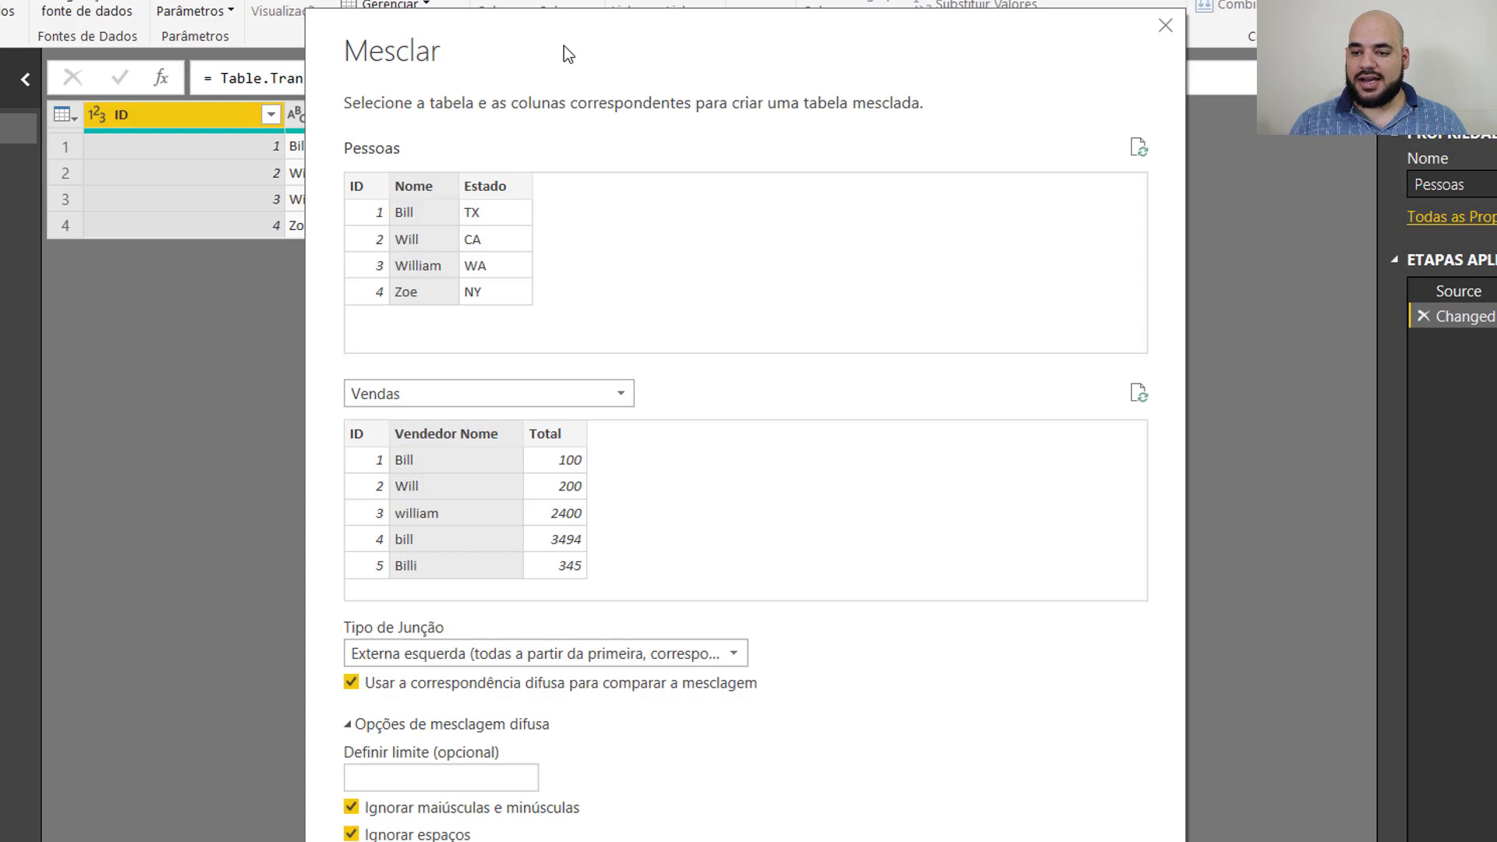
scroll(491, 549, down, 3)
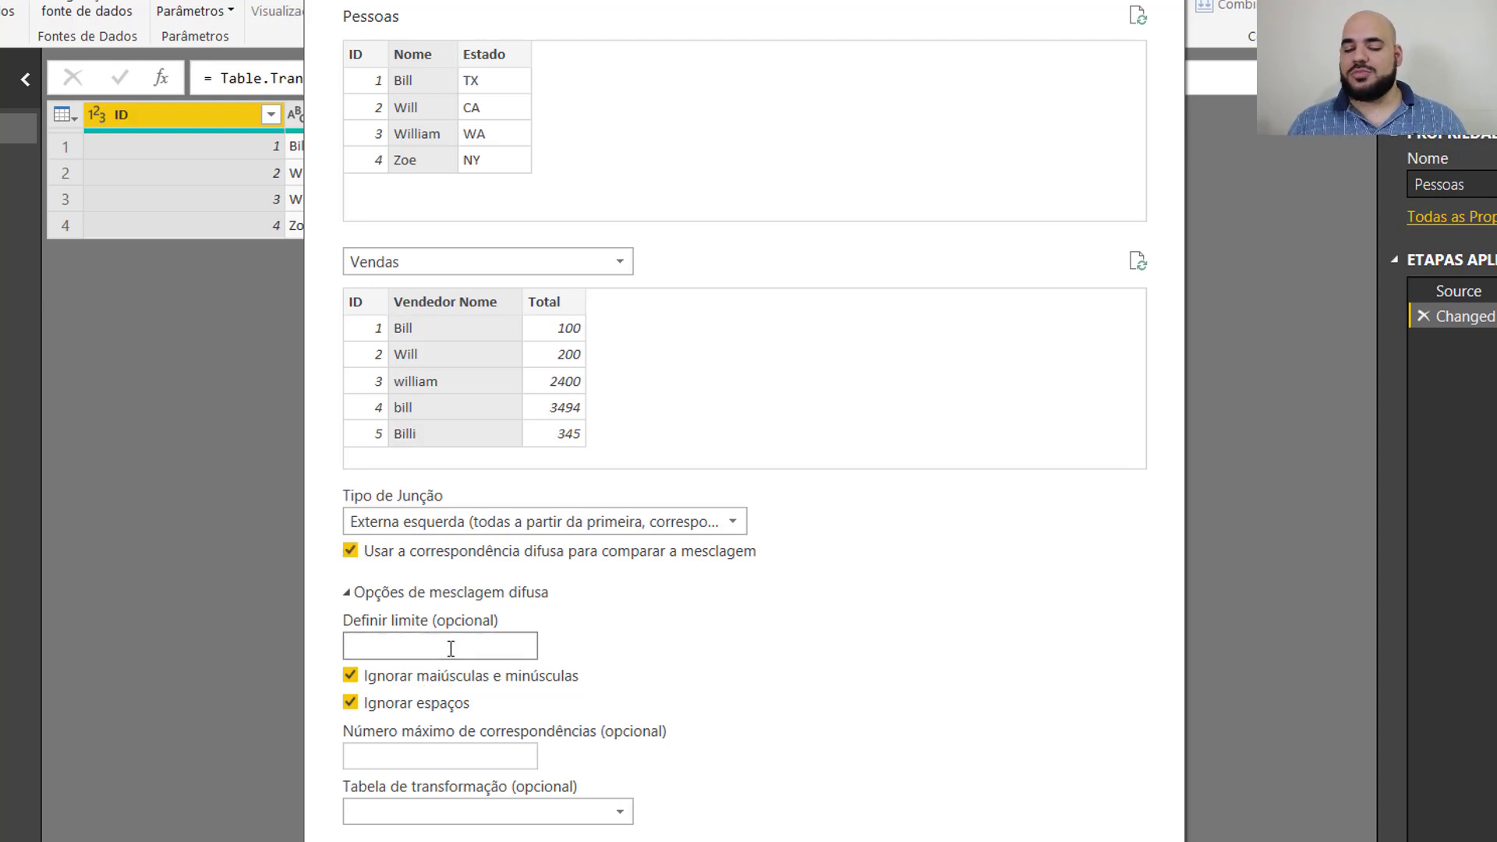
click(511, 757)
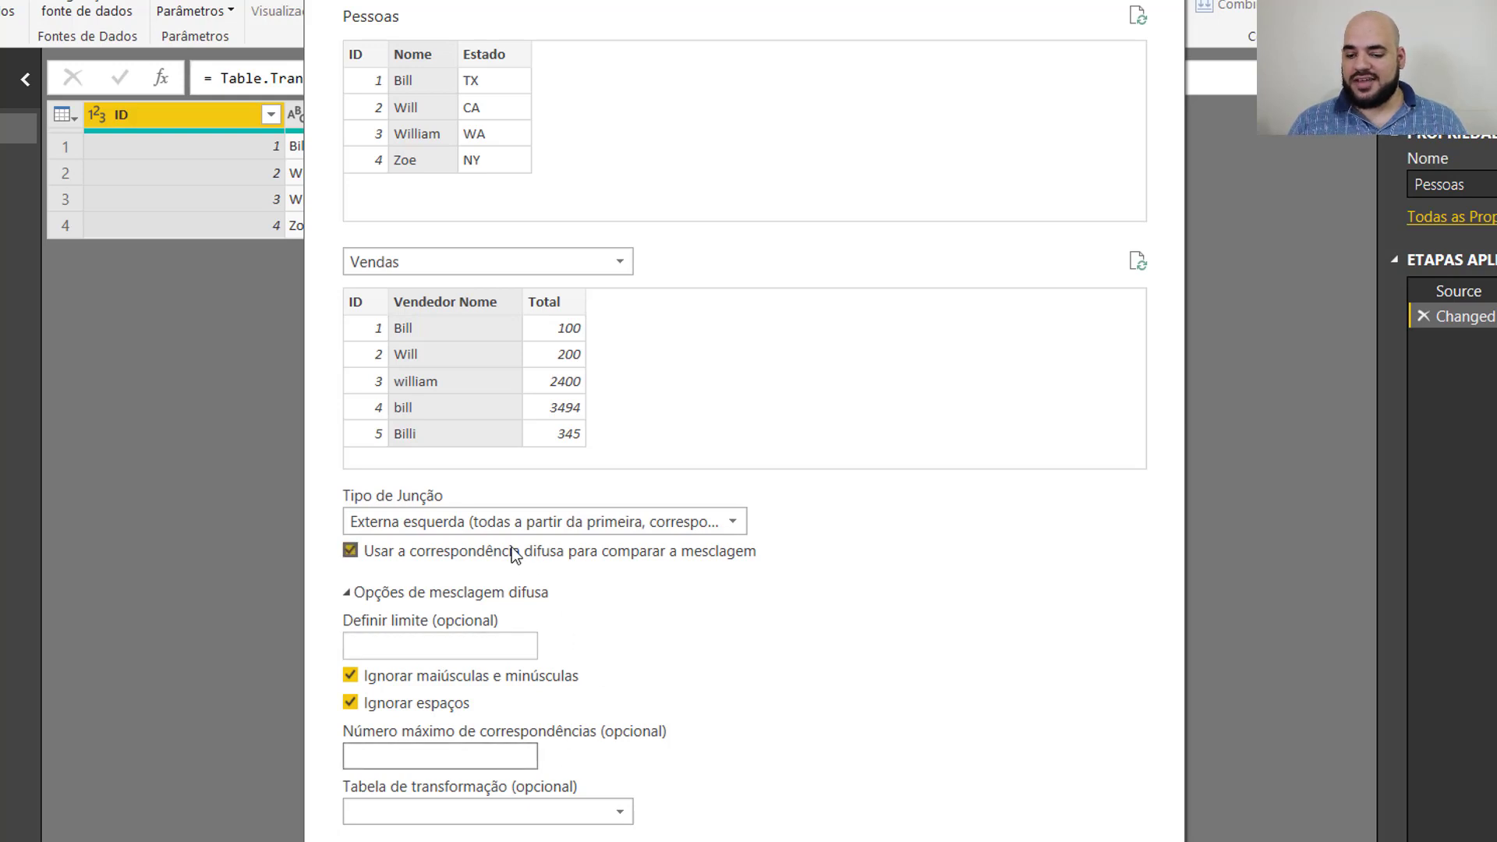
click(1006, 841)
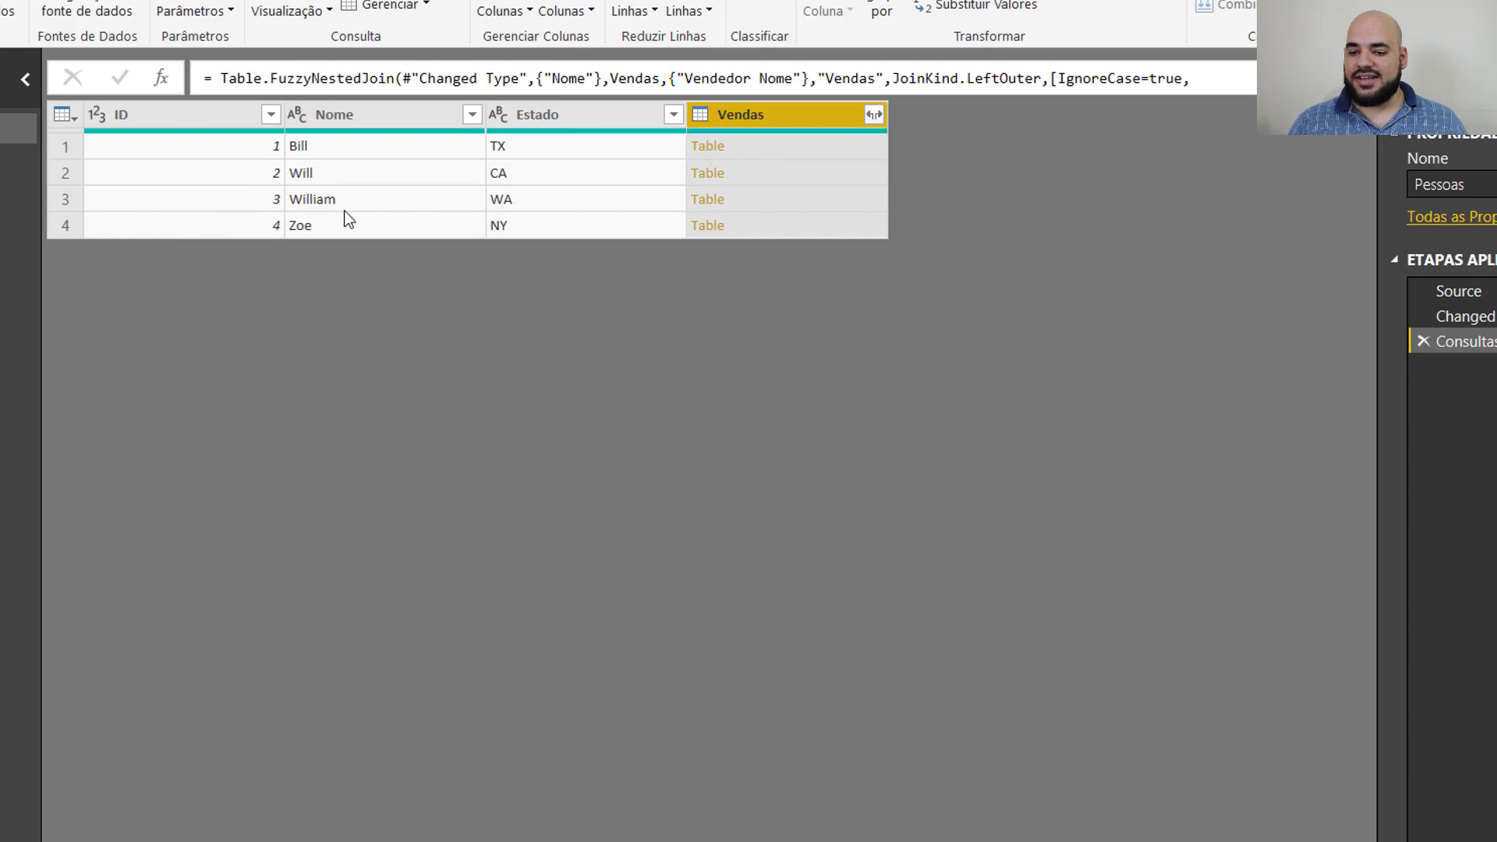
Preview the nested Vendas table matched to the Bill row and enlarge the preview area
click(376, 150)
click(761, 156)
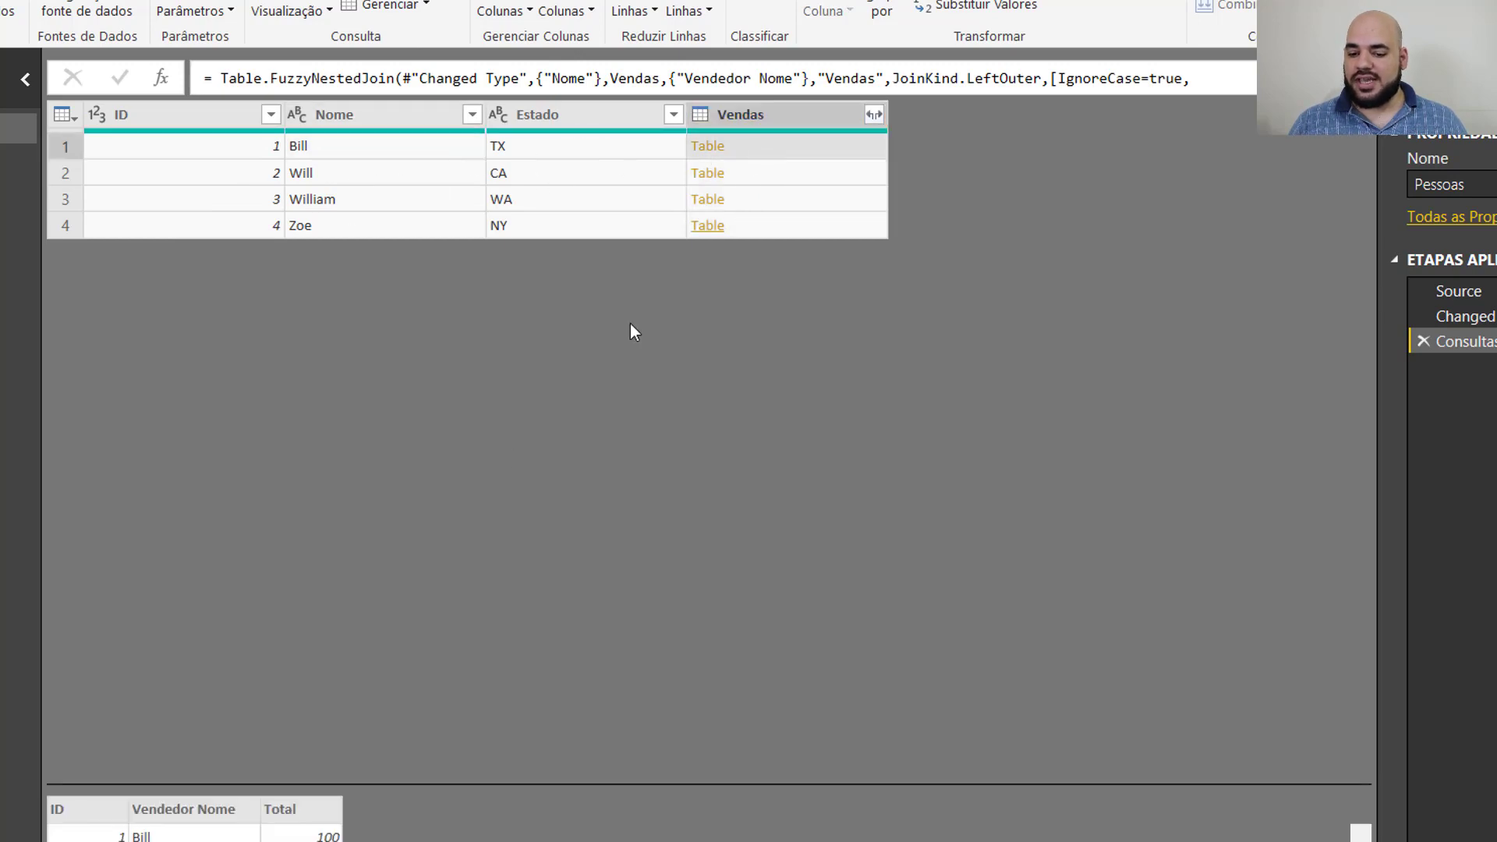
drag(221, 785, 294, 269)
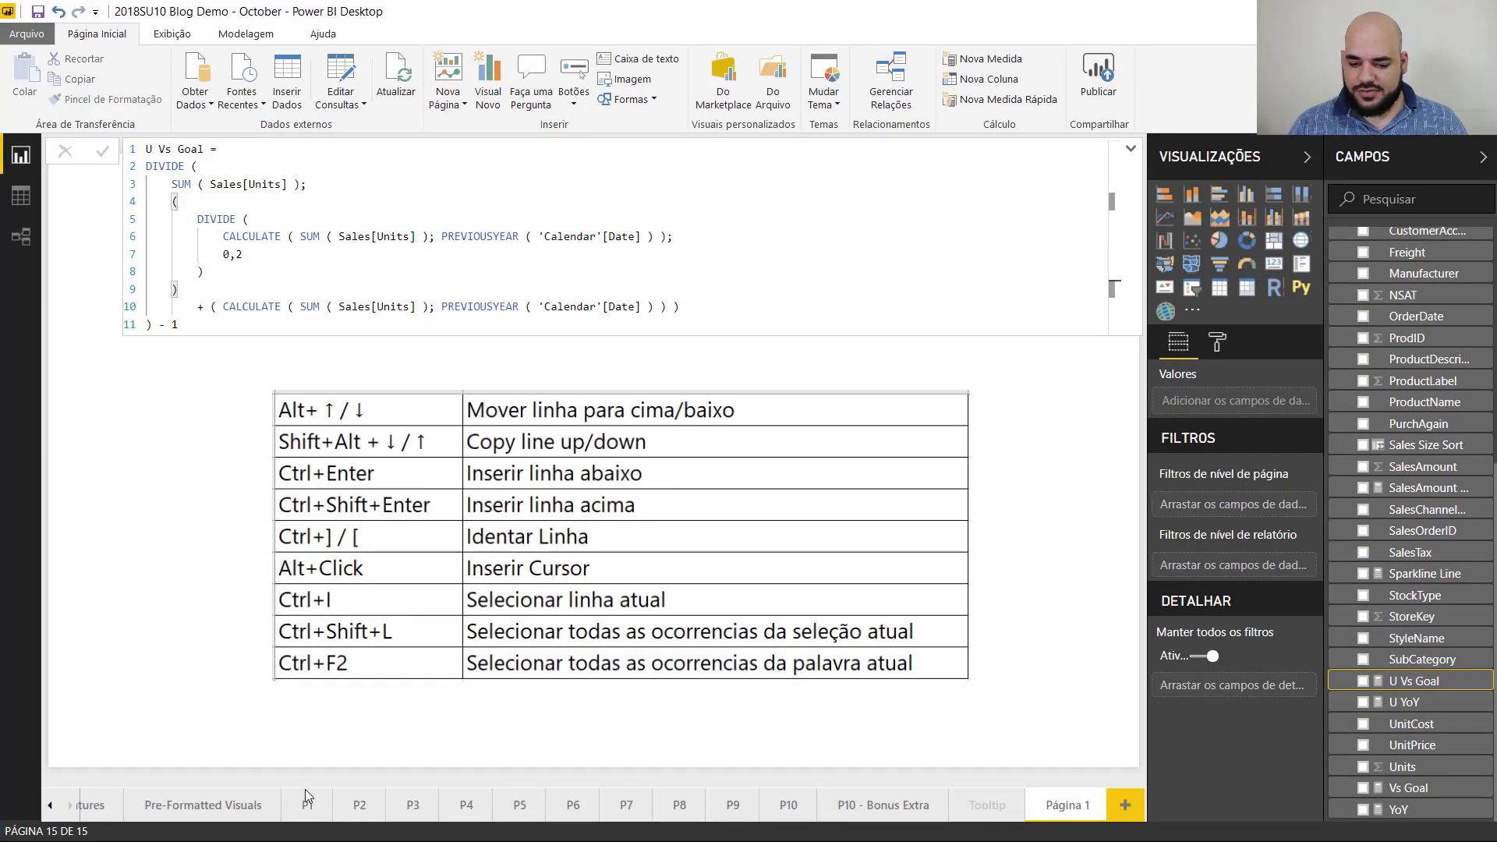
Go to report page P1 in the 2018SU10 Blog Demo report and collapse the expanded formula editor
click(308, 803)
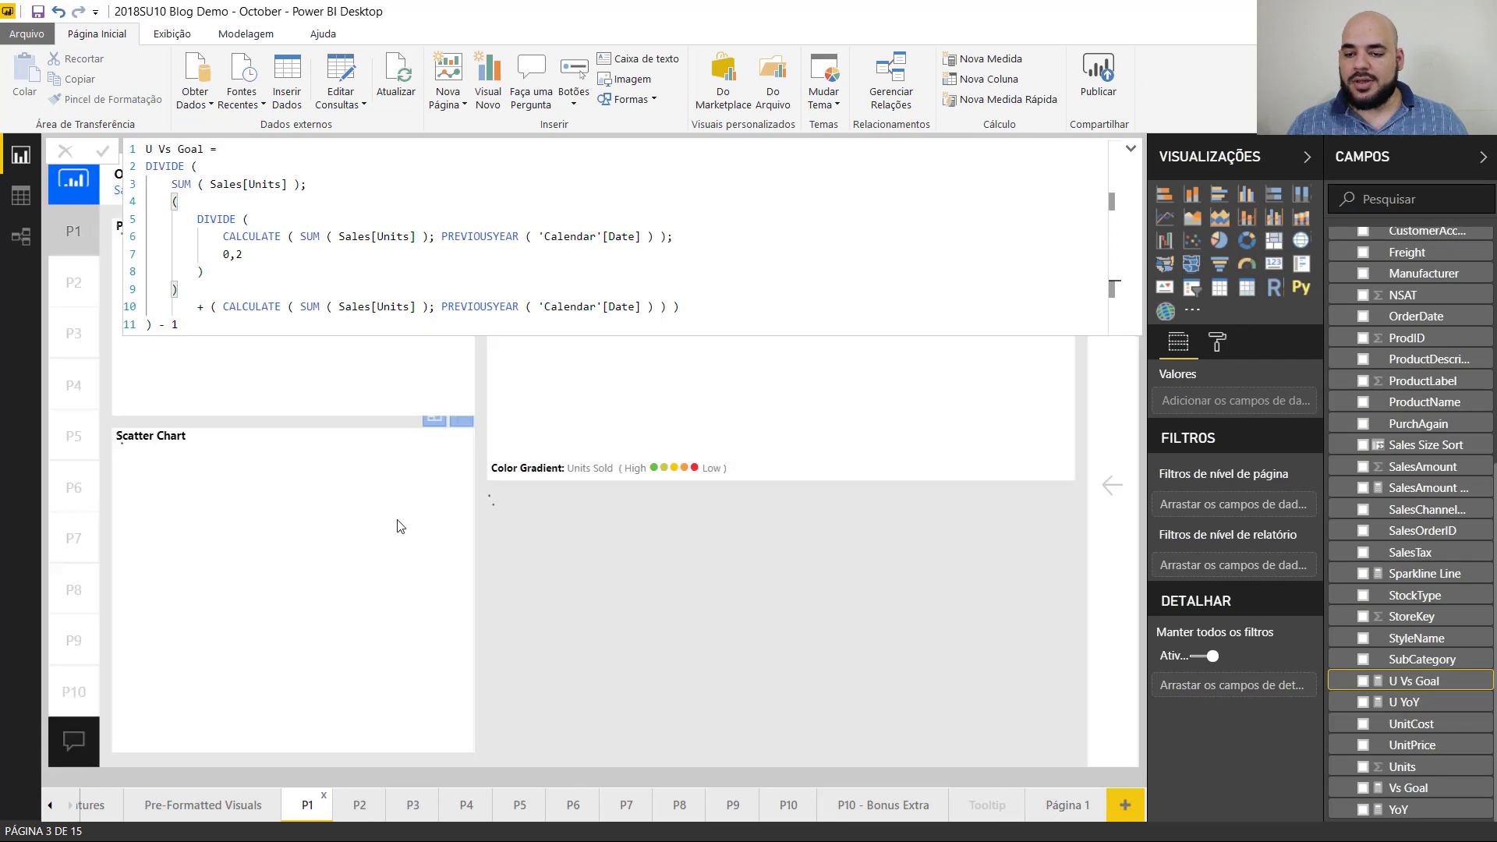
click(1131, 151)
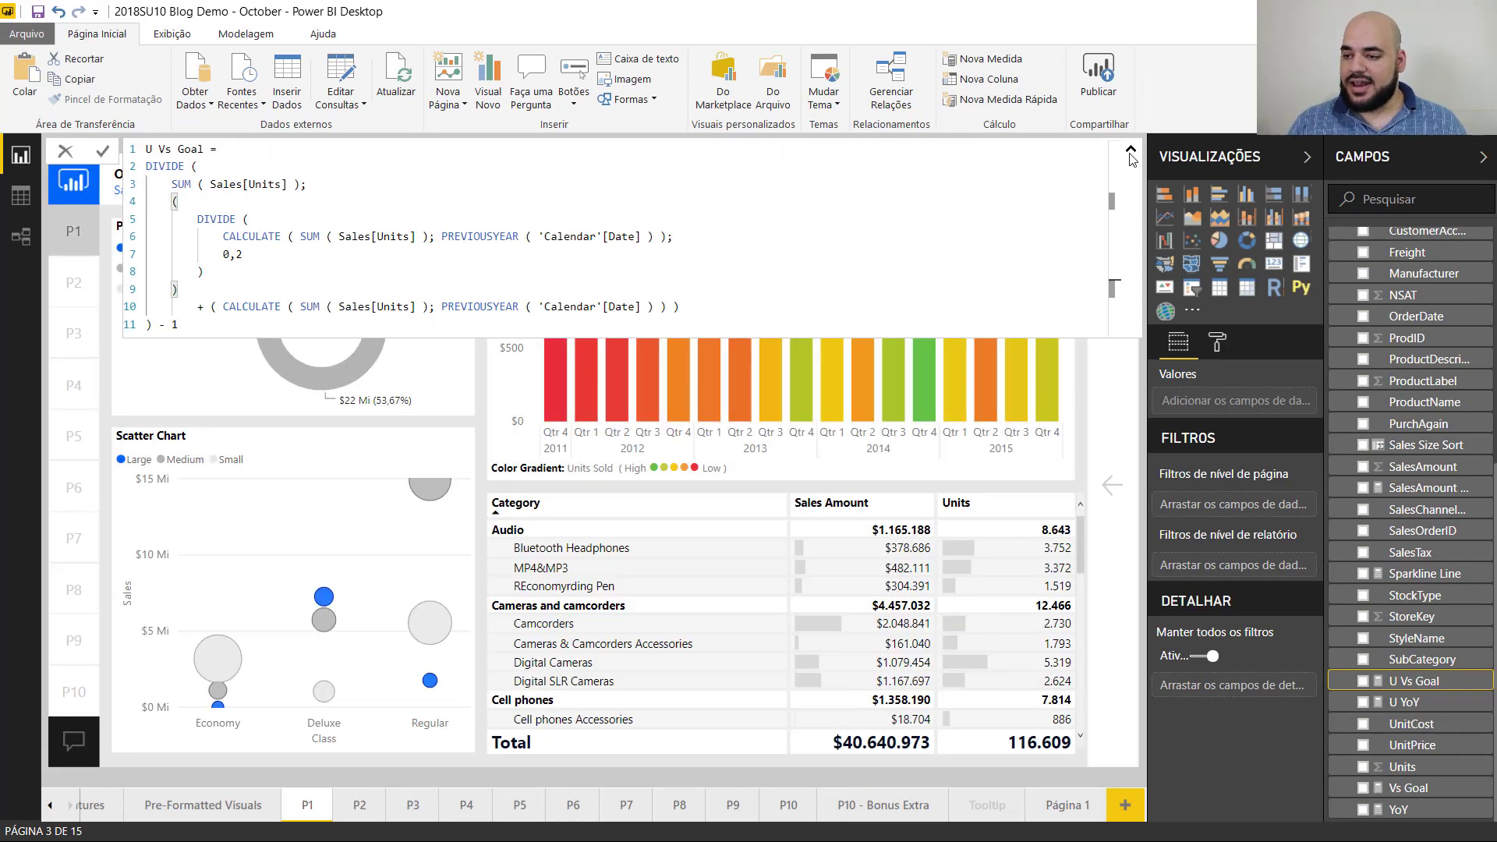
click(1131, 153)
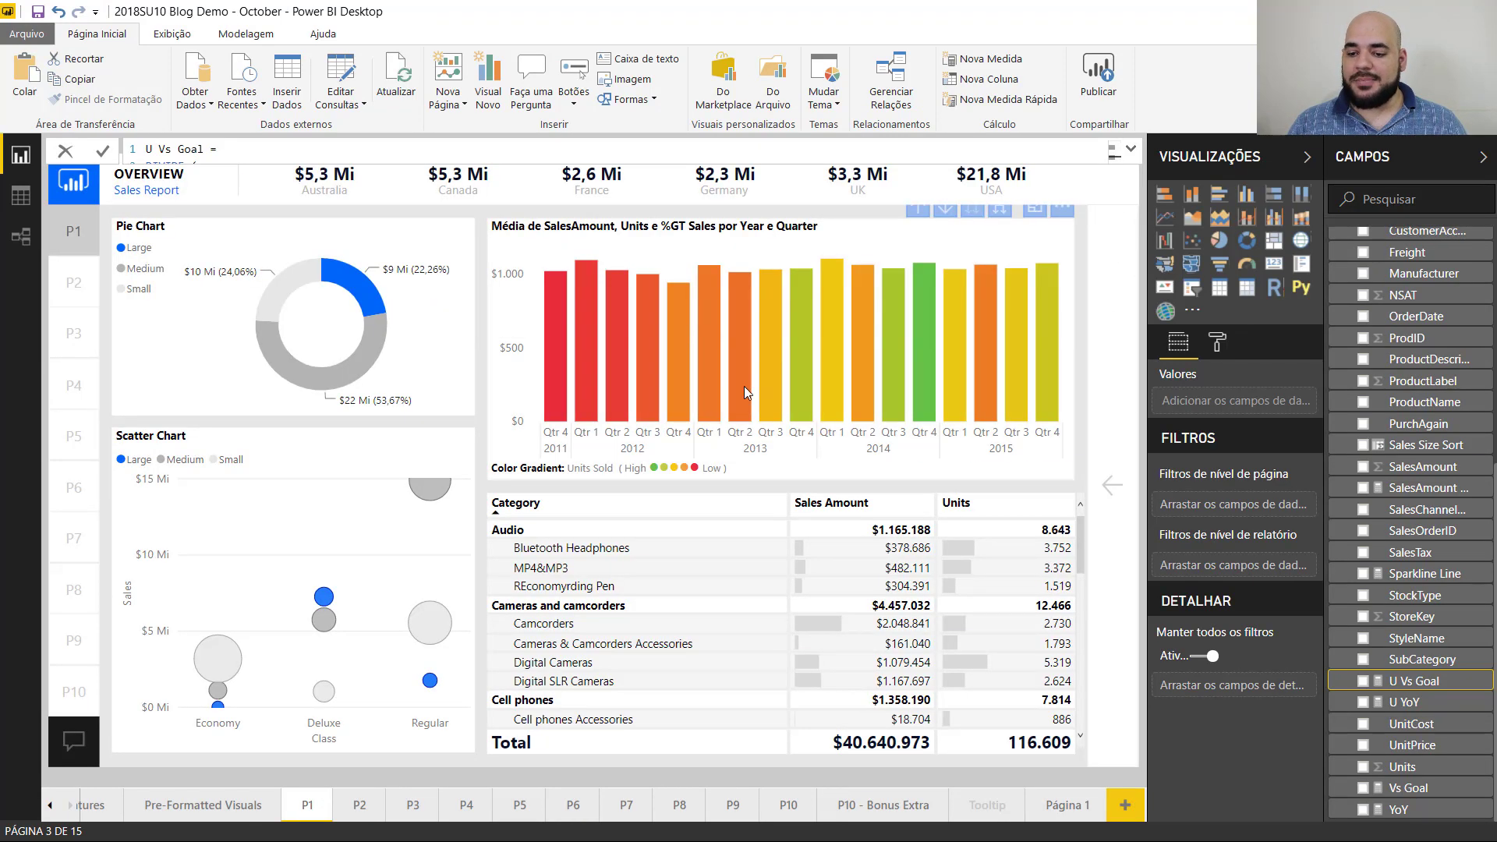
Run Explicar o aumento on the 2012 Qtr 1 column and review the suggested explanation charts
mouse_move(744, 386)
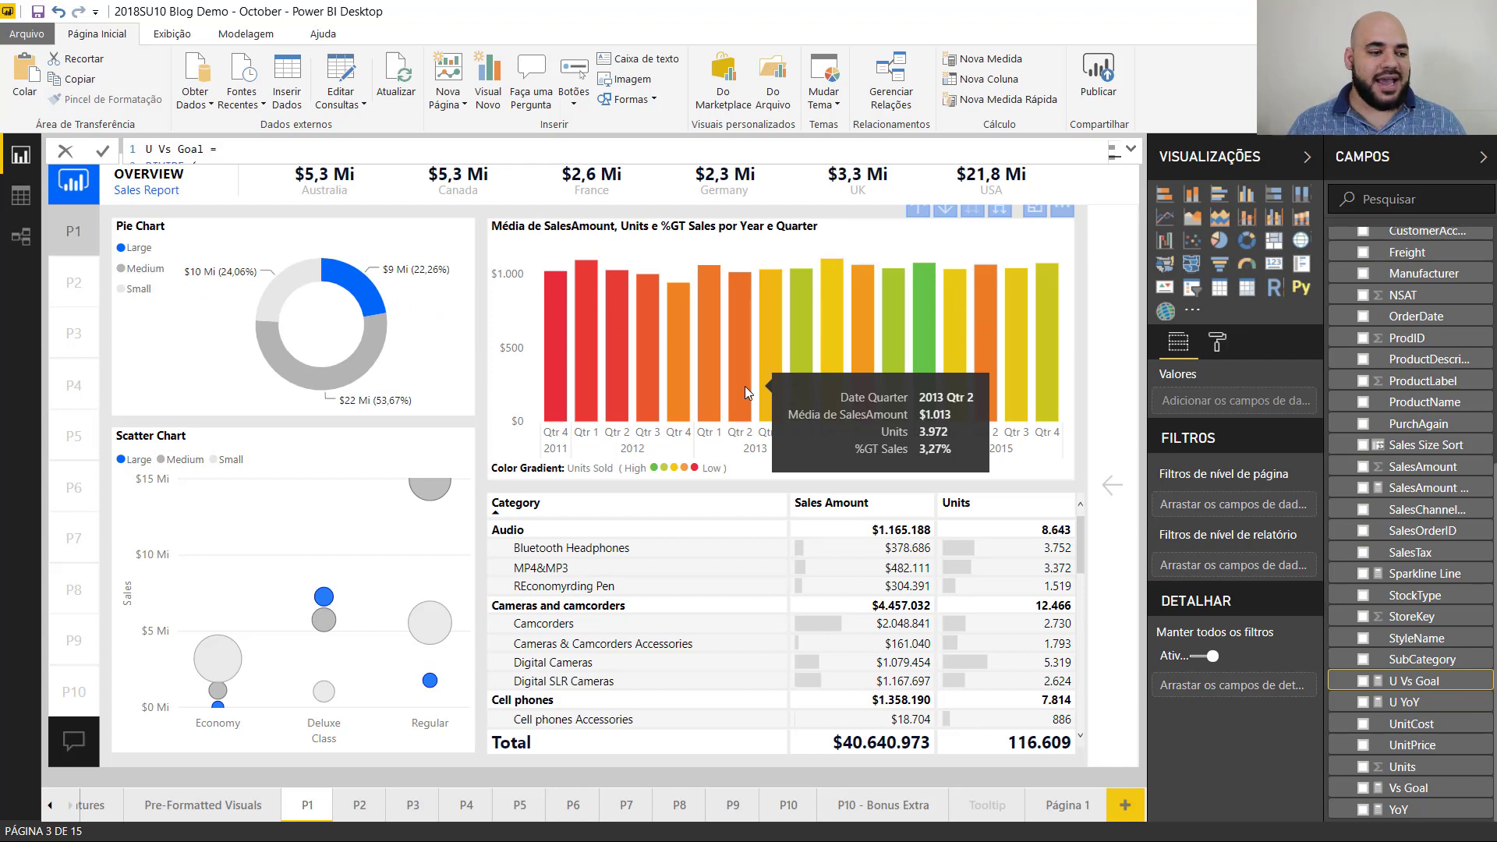
mouse_move(586, 309)
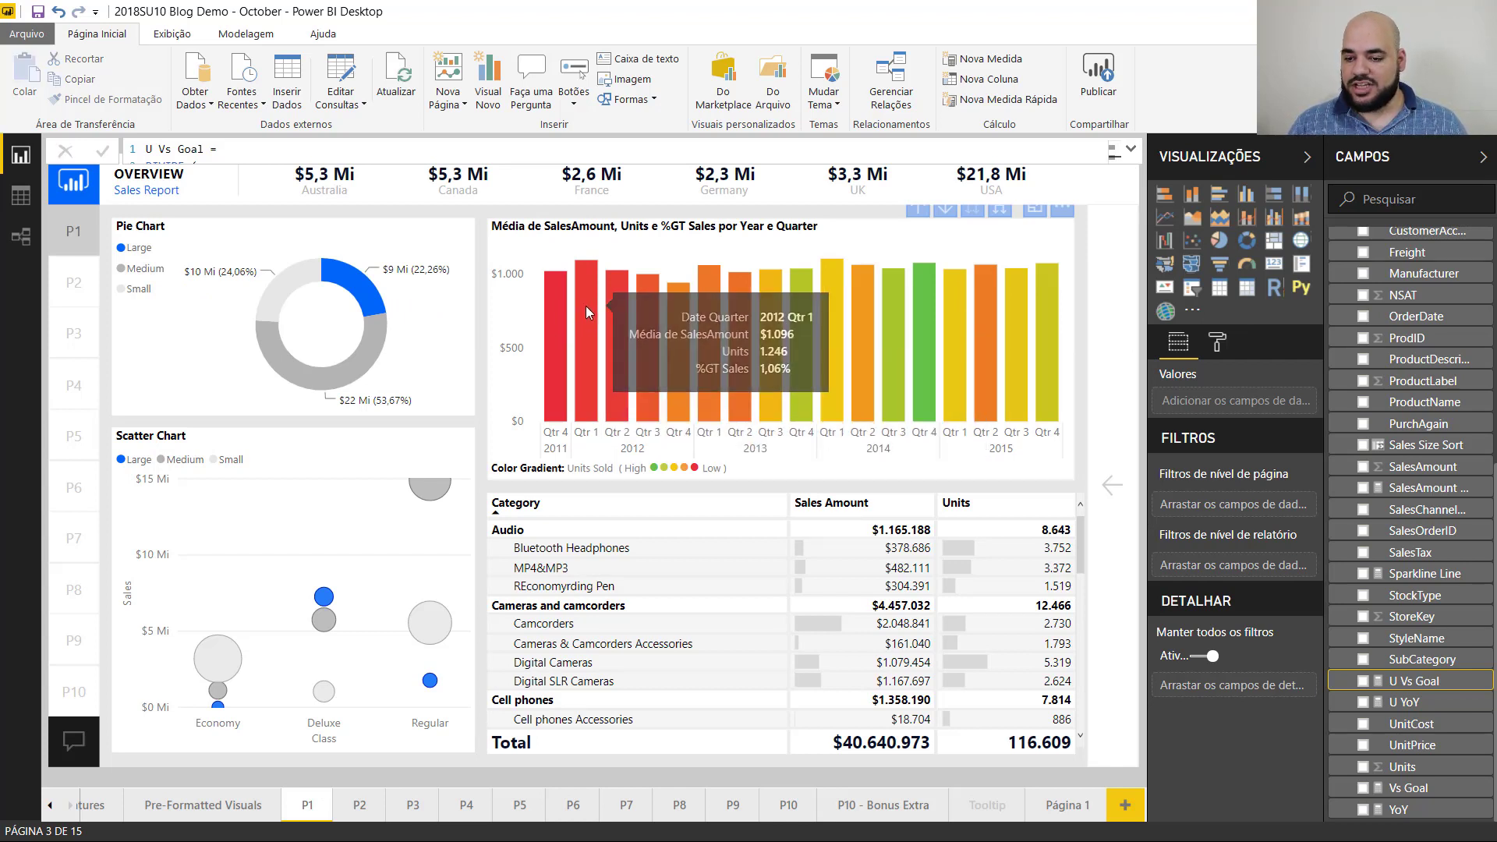
right_click(586, 307)
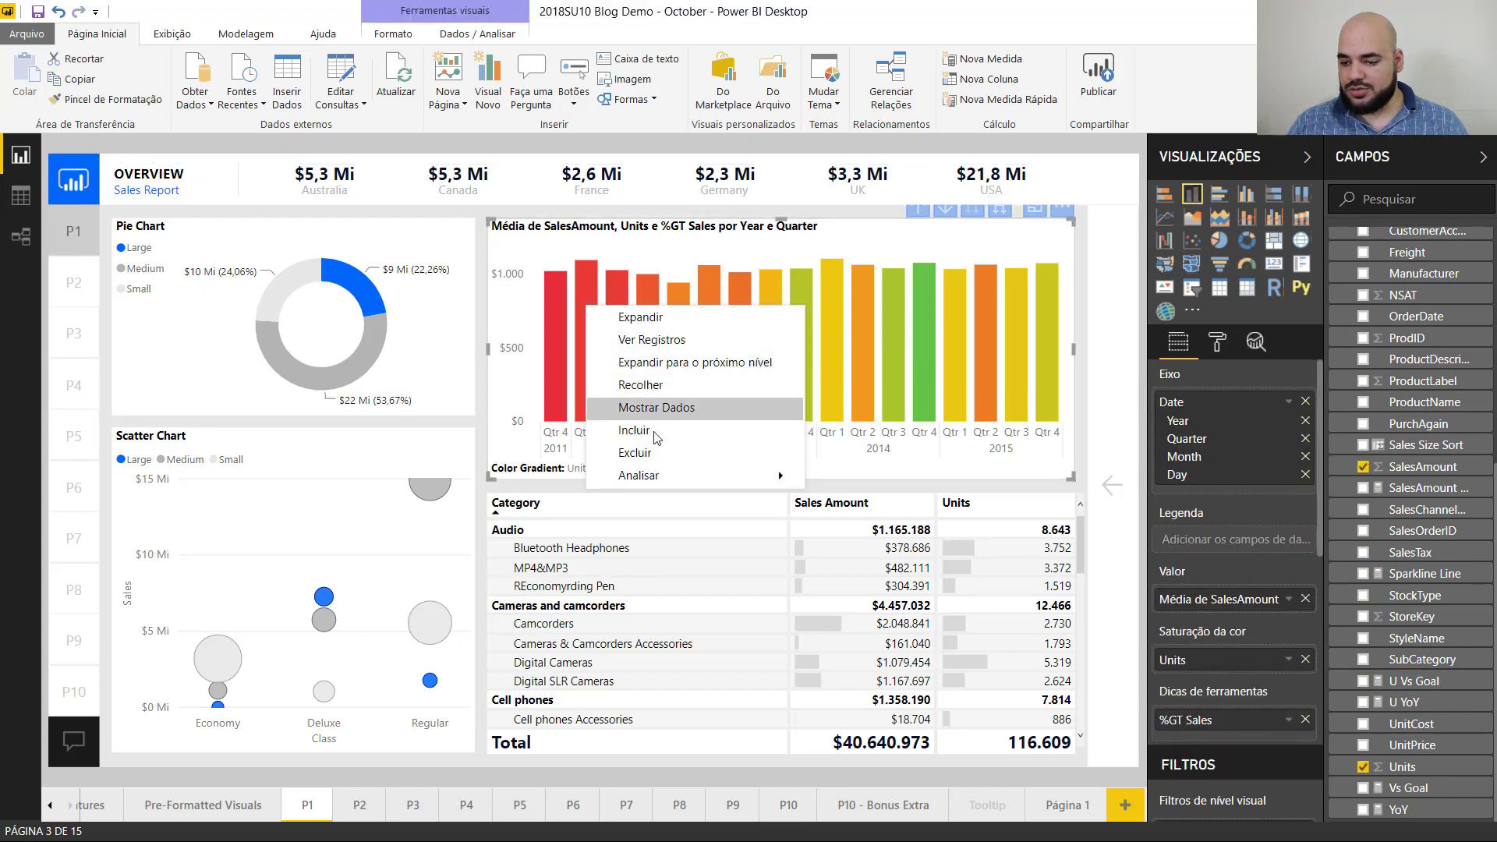
mouse_move(654, 477)
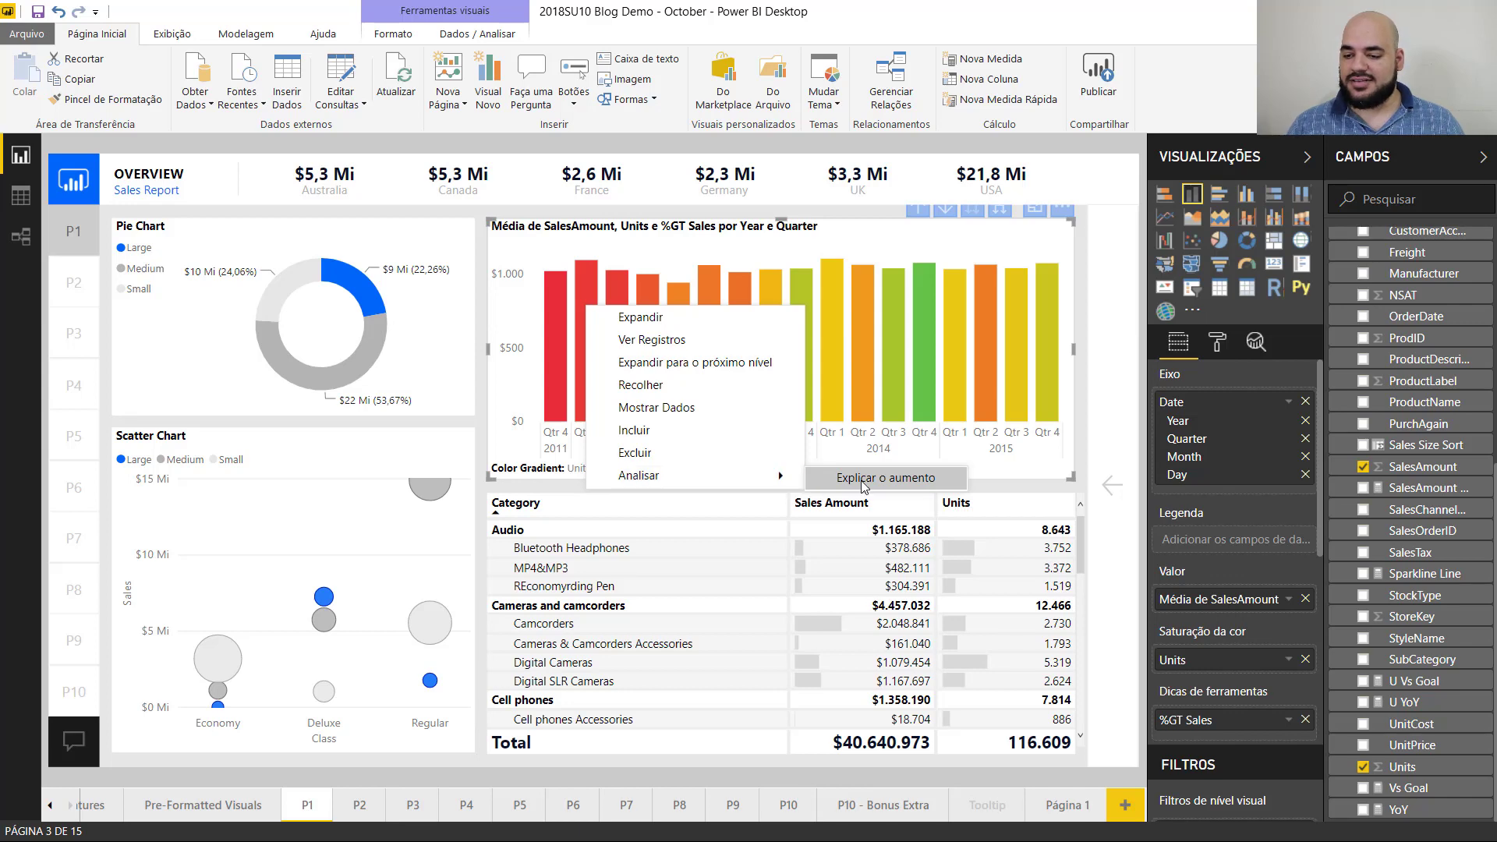
click(870, 479)
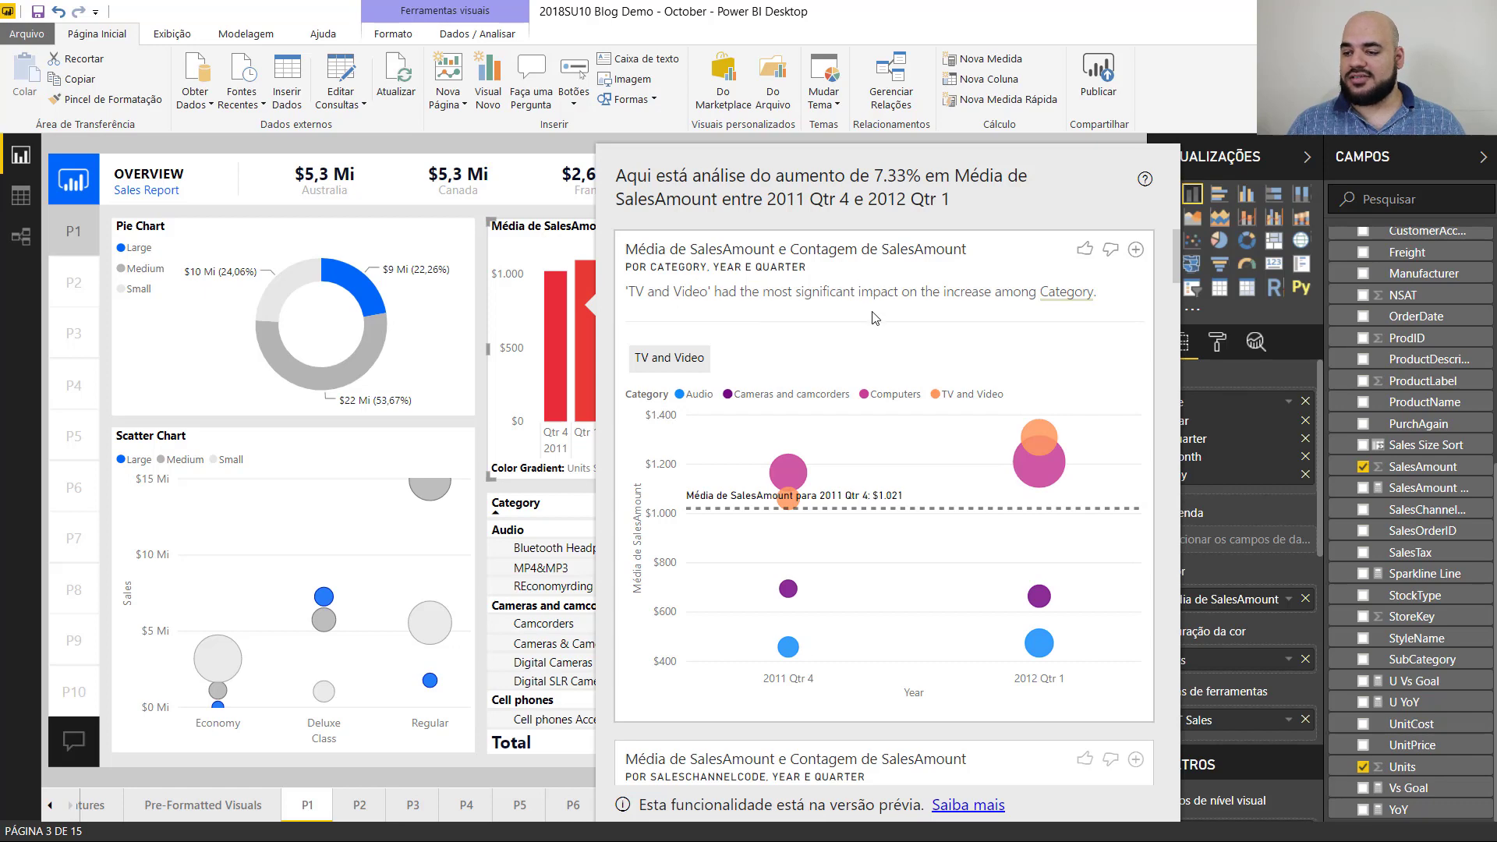
scroll(875, 318, down, 10)
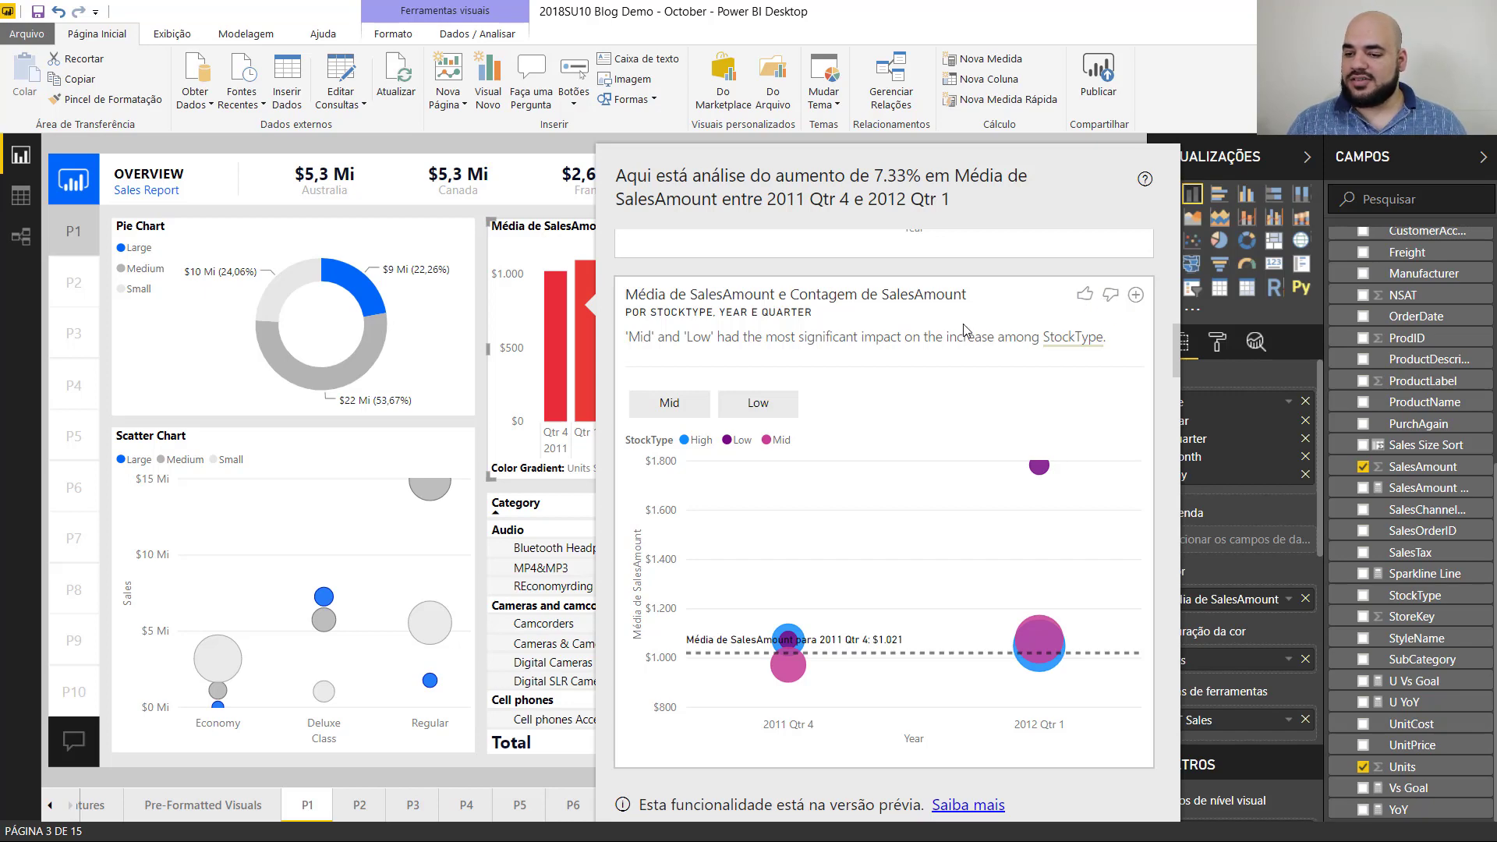
scroll(965, 330, up, 10)
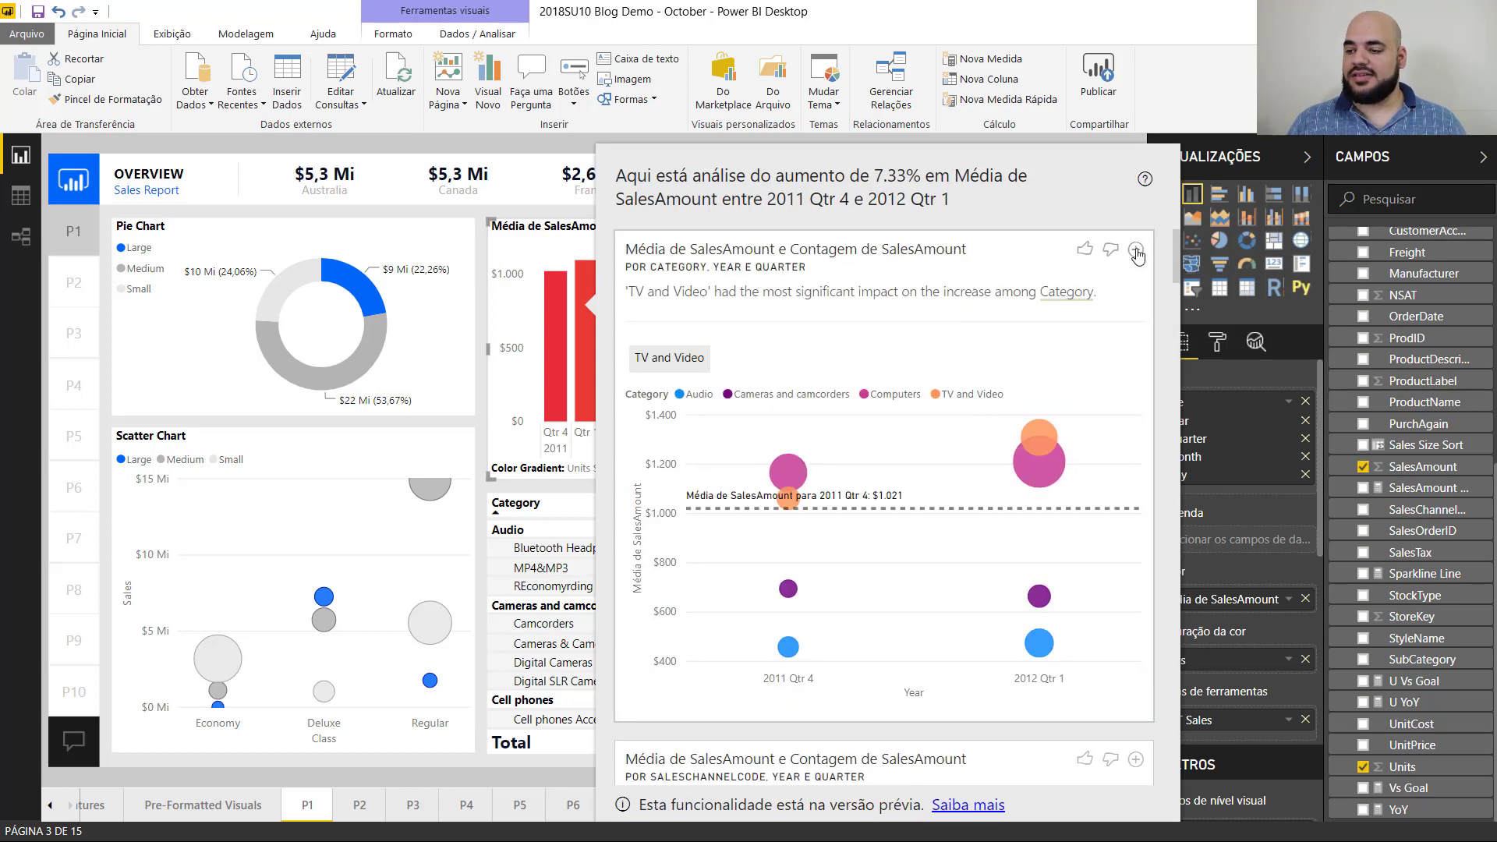
Add the Category explanation's scatter chart to the report page and close the explanation
click(1137, 251)
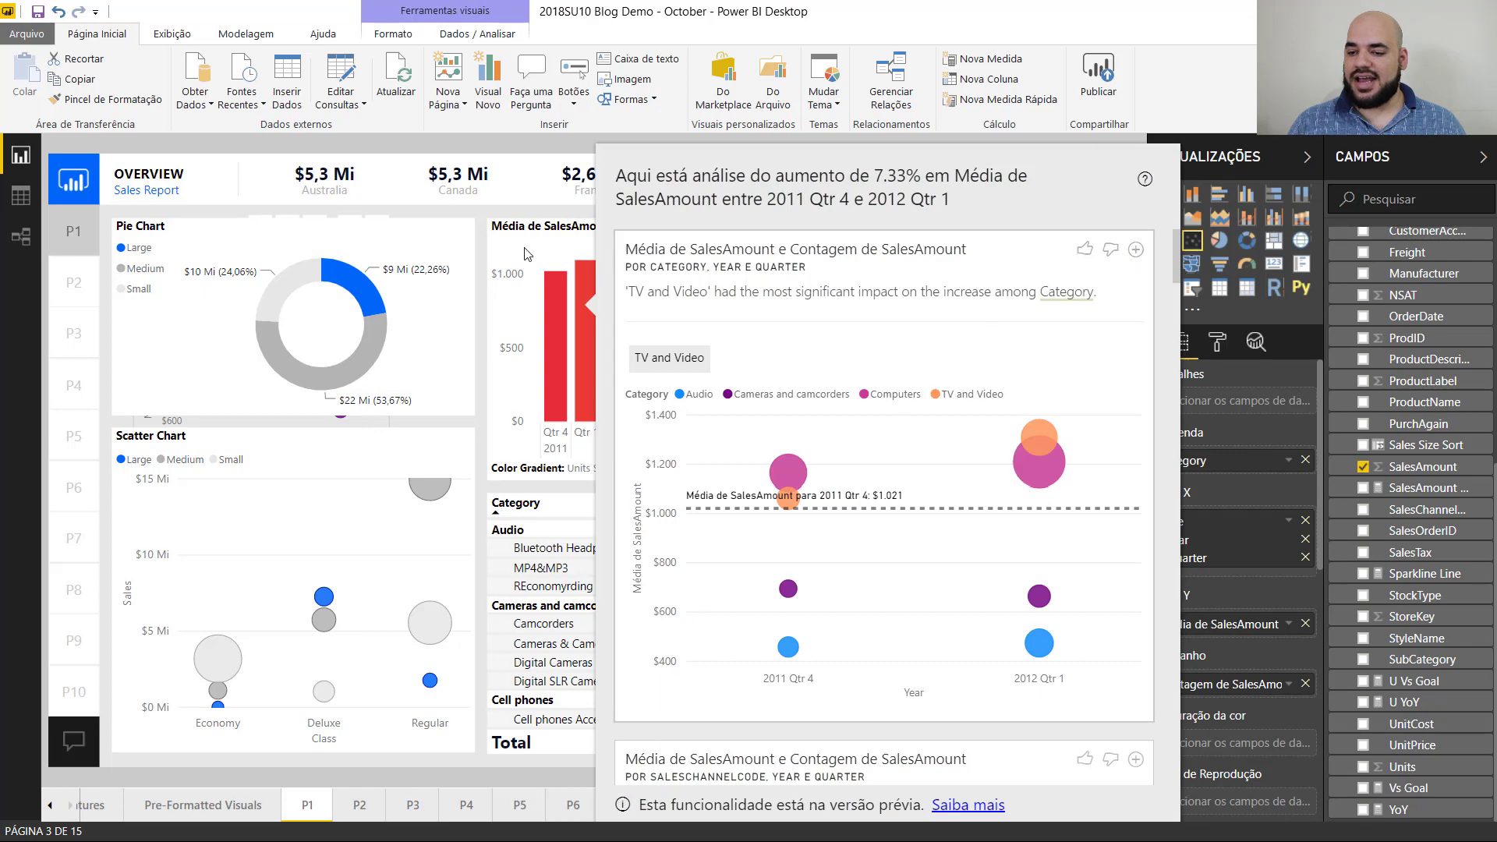
click(496, 227)
key(ctrl+z)
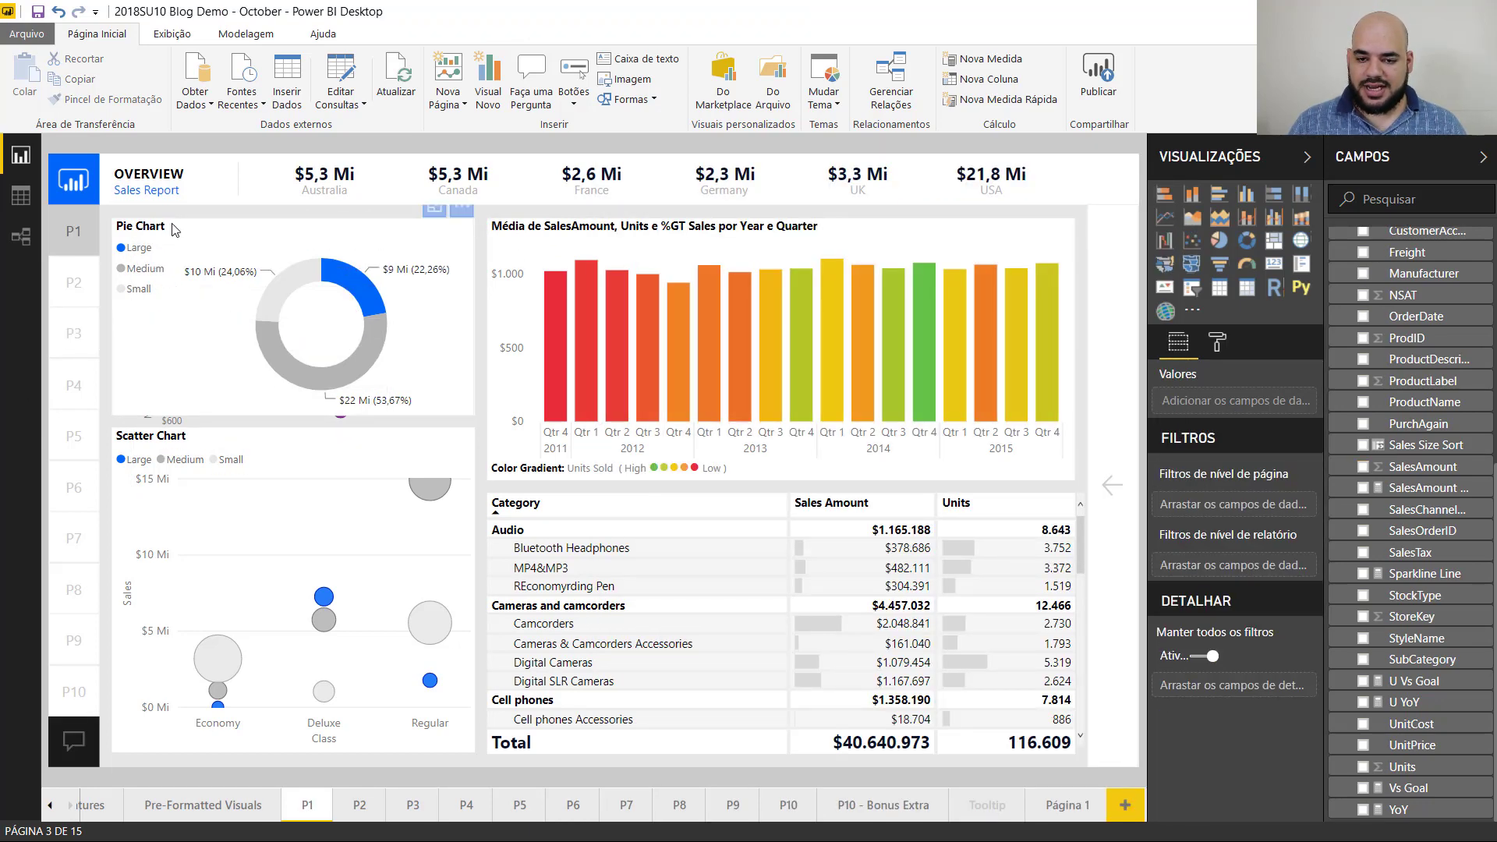
Move the Pie Chart aside to uncover the added scatter chart, and undo the move
click(197, 234)
drag(197, 234, 335, 318)
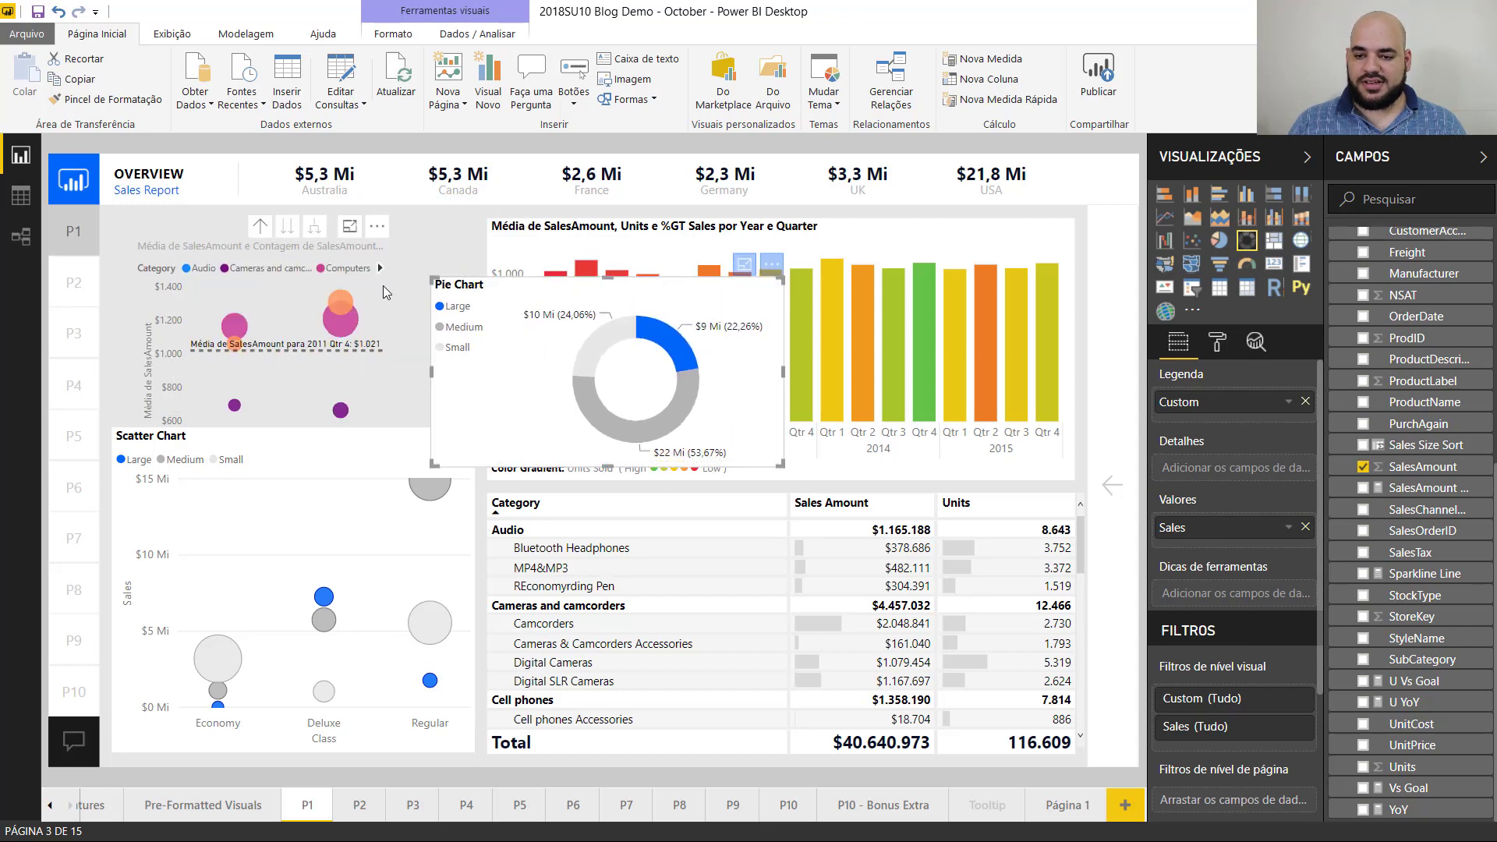
click(382, 317)
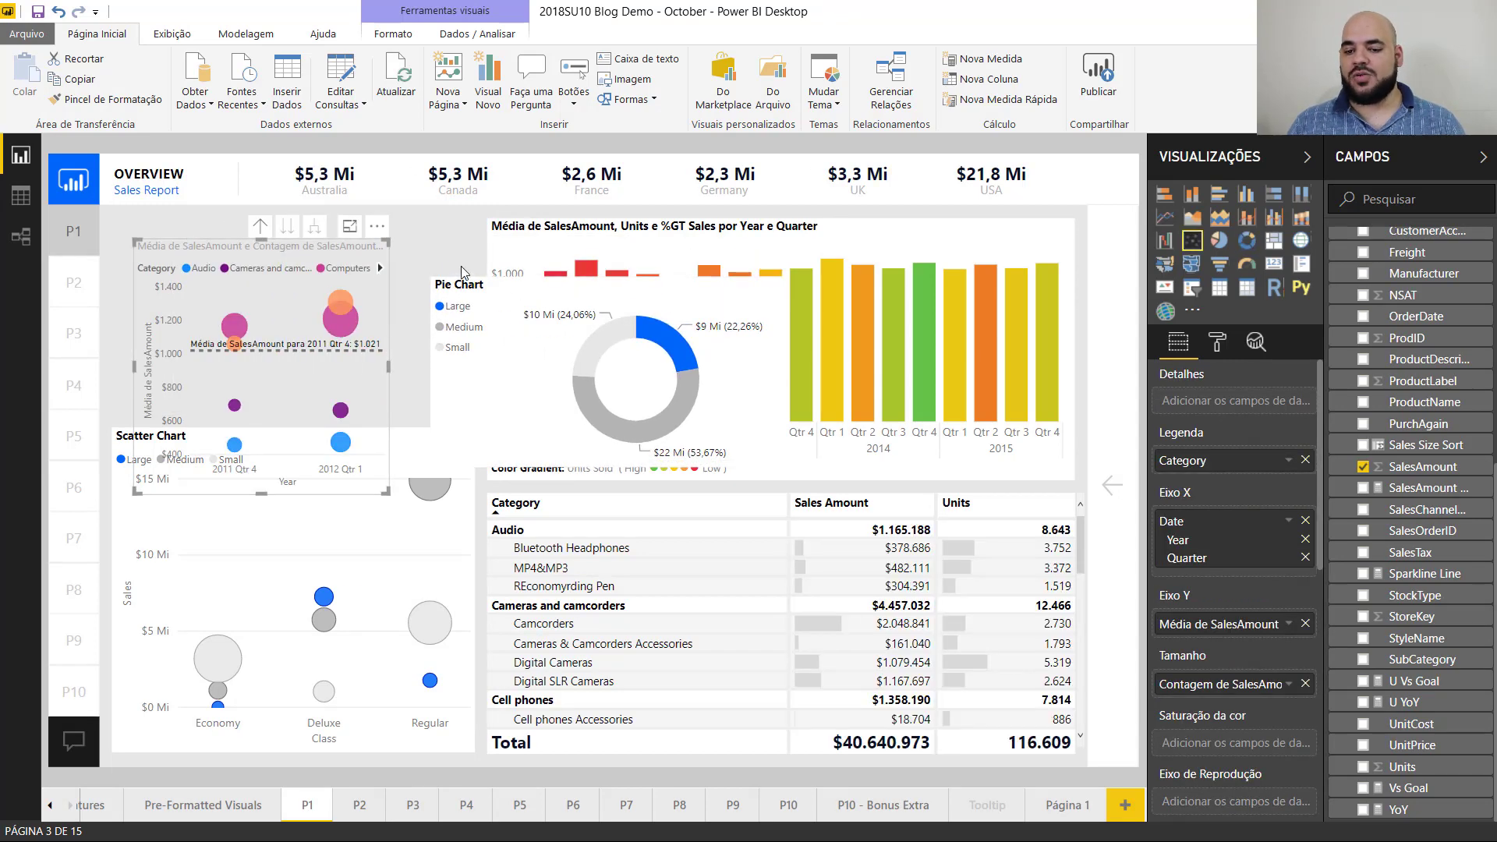
key(ctrl+z)
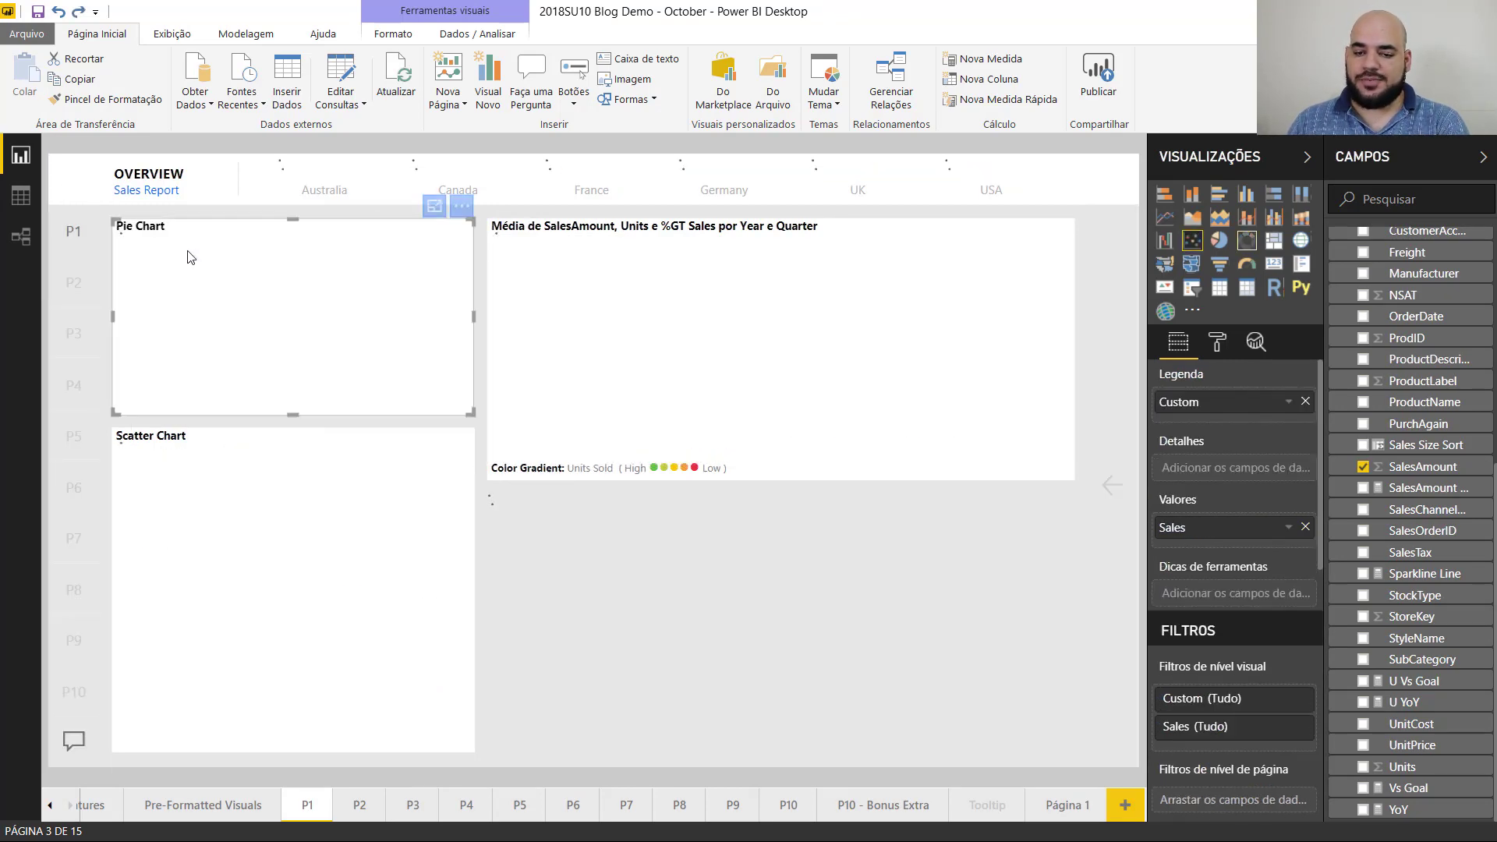